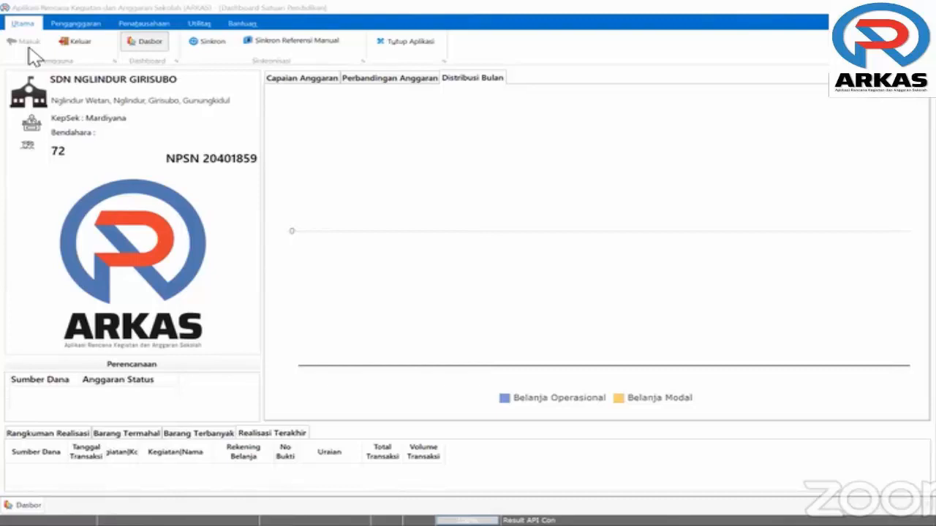
Open the Penanggung Jawab officials form from the Penganggaran ribbon
left_click(76, 25)
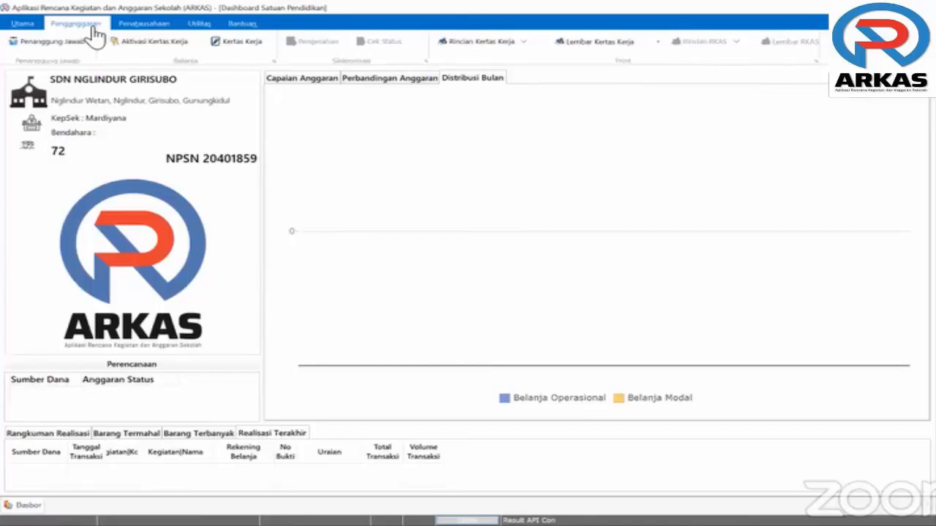
left_click(73, 41)
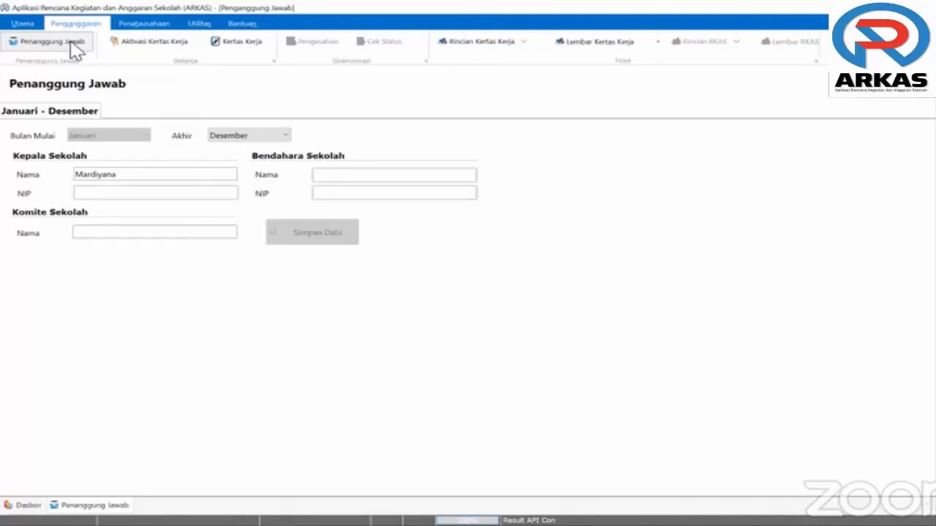
View the Kertas Kerja worksheet and its Sumber Dana list, then close it and Penanggung Jawab
left_click(243, 44)
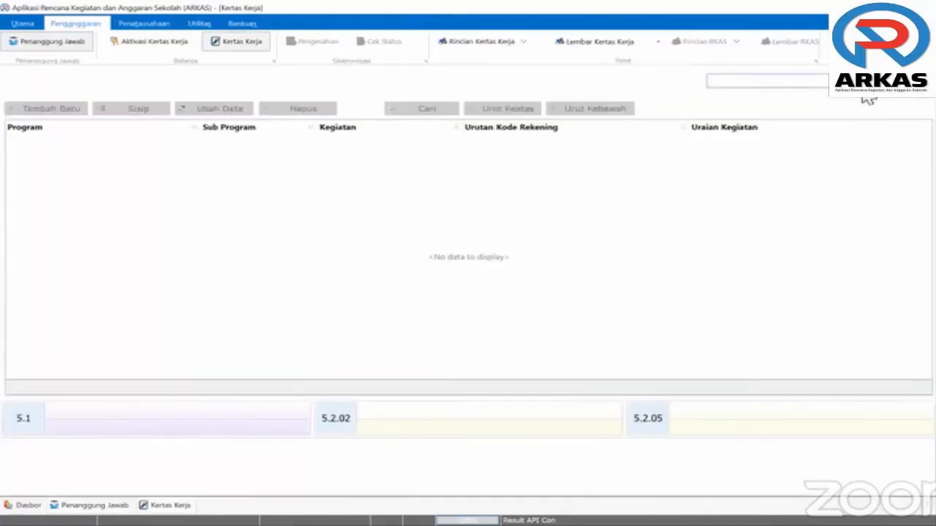
left_click(865, 84)
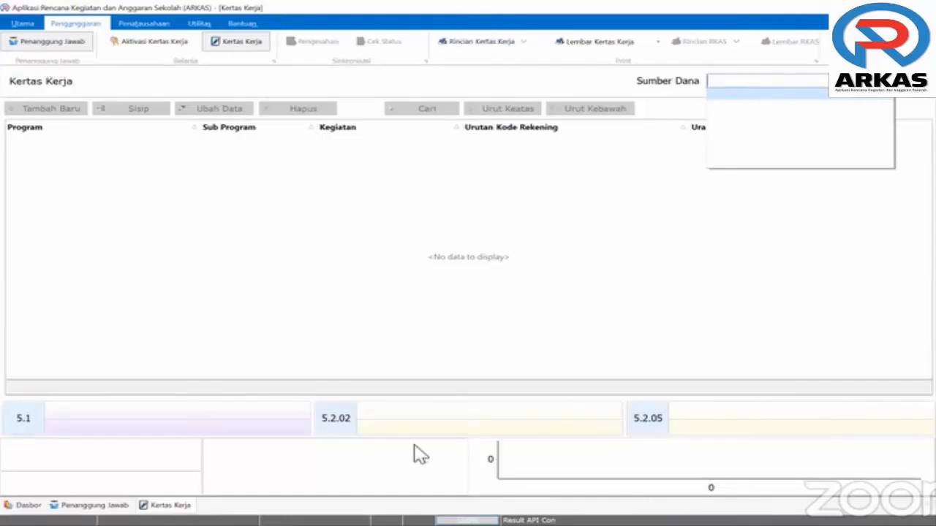
left_click(929, 506)
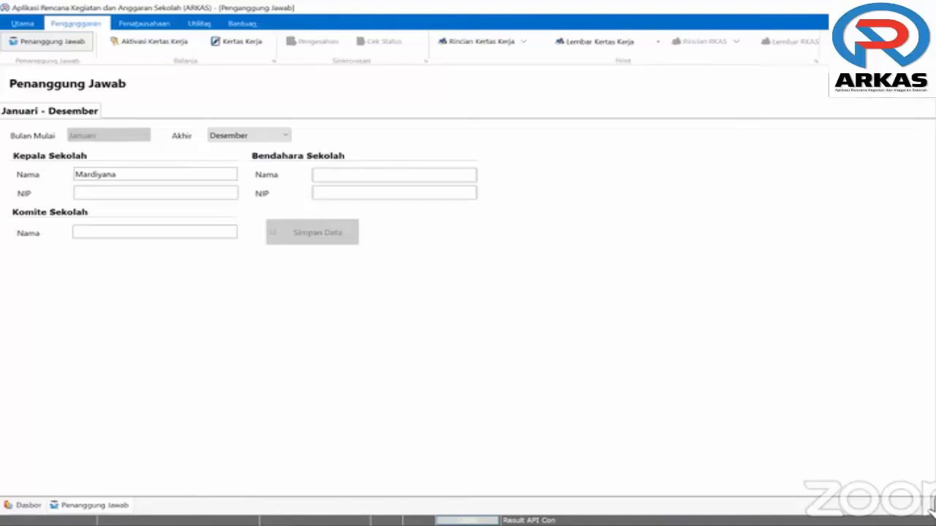
left_click(930, 506)
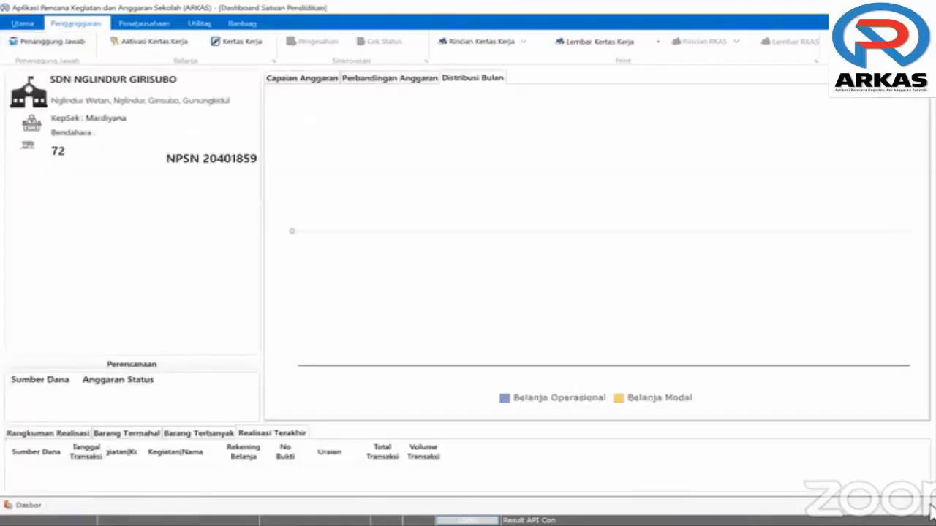
Close the Dasbor page and reopen the Penanggung Jawab form on its own
left_click(930, 506)
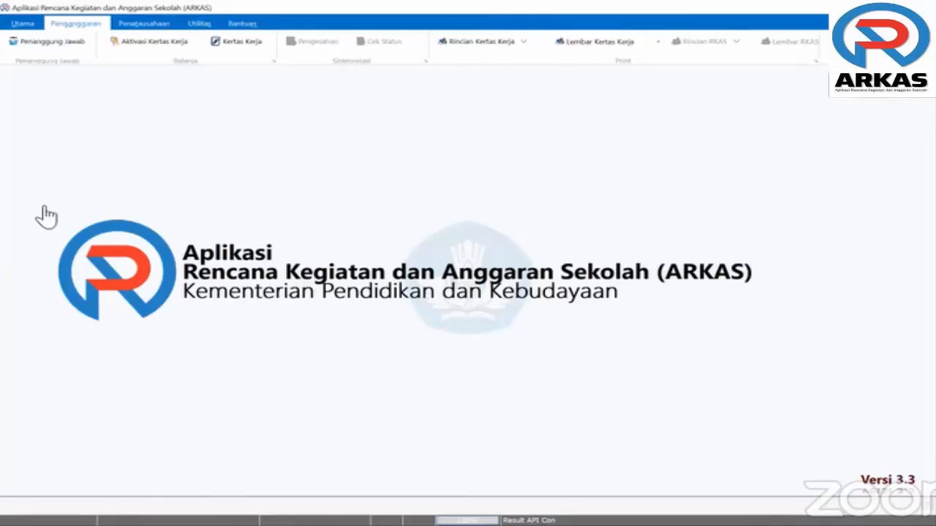
left_click(53, 42)
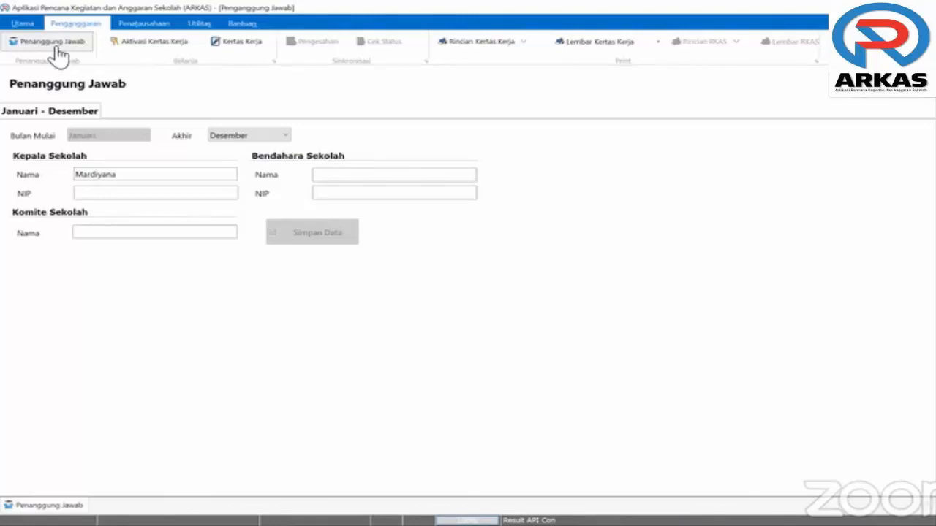
Enter the Kepala Sekolah's NIP, correcting a mistyped digit
left_click(150, 179)
left_click(138, 194)
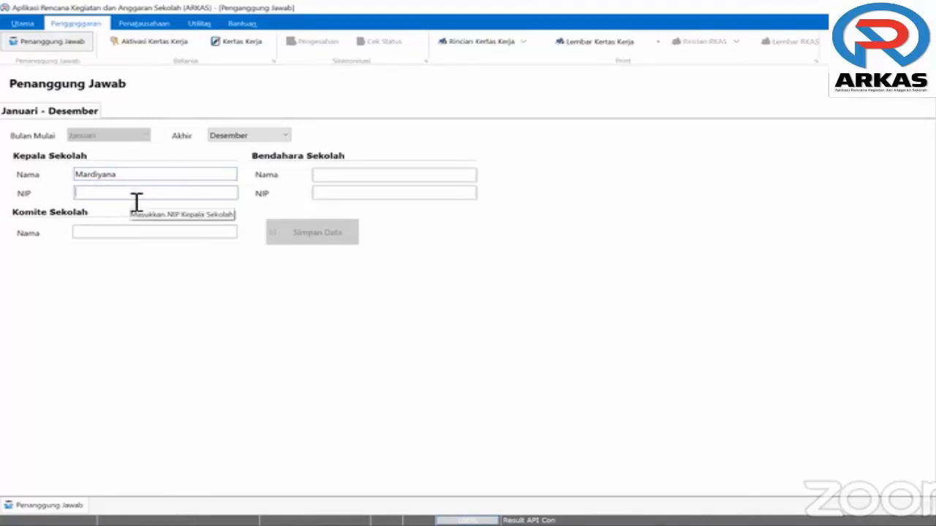
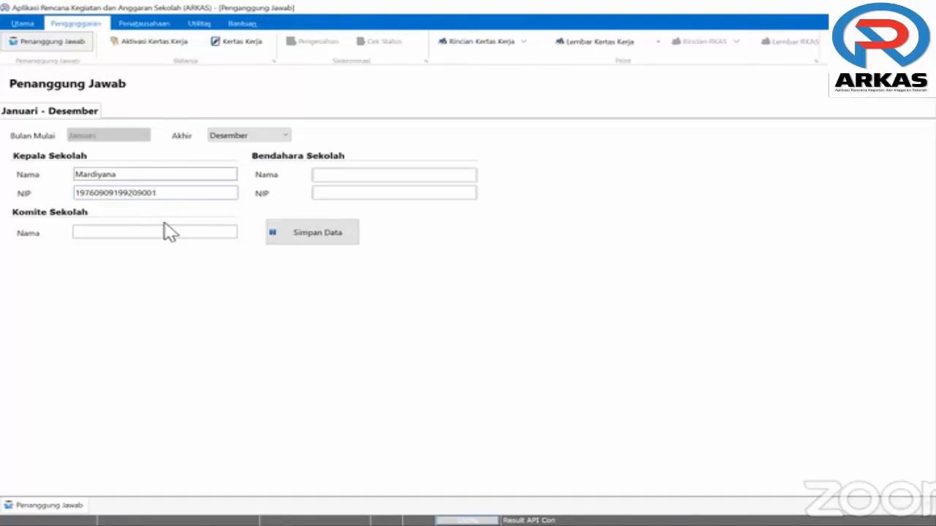
Fill in the Bendahara's name and NIP and the Komite member's name
left_click(345, 178)
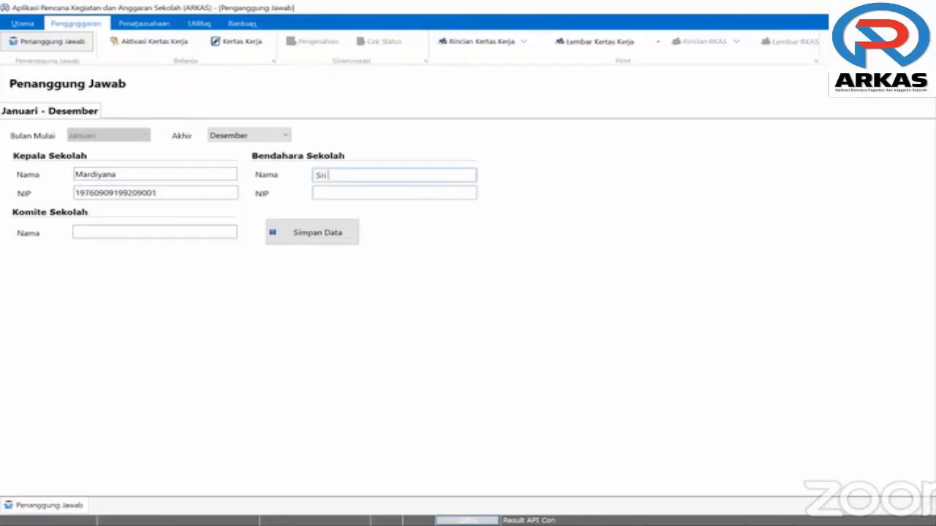
left_click(327, 193)
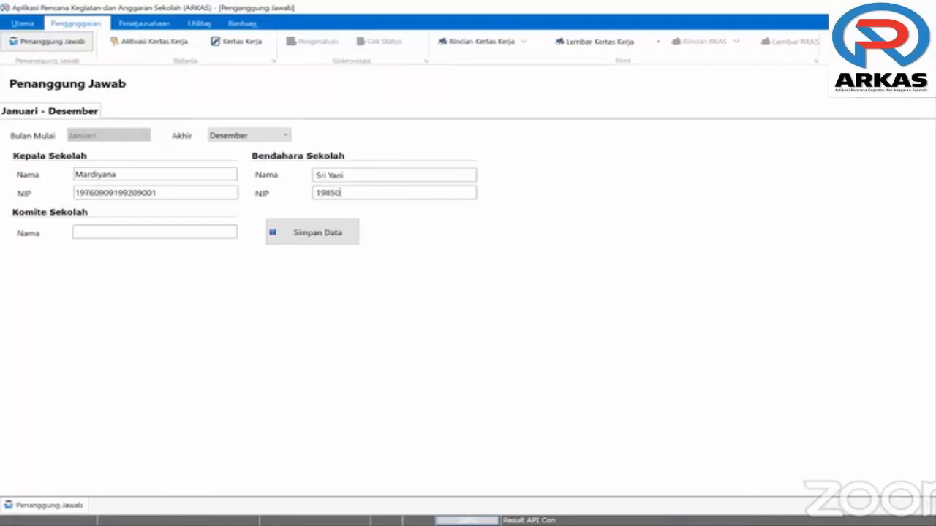
left_click(188, 237)
type("Ramdani")
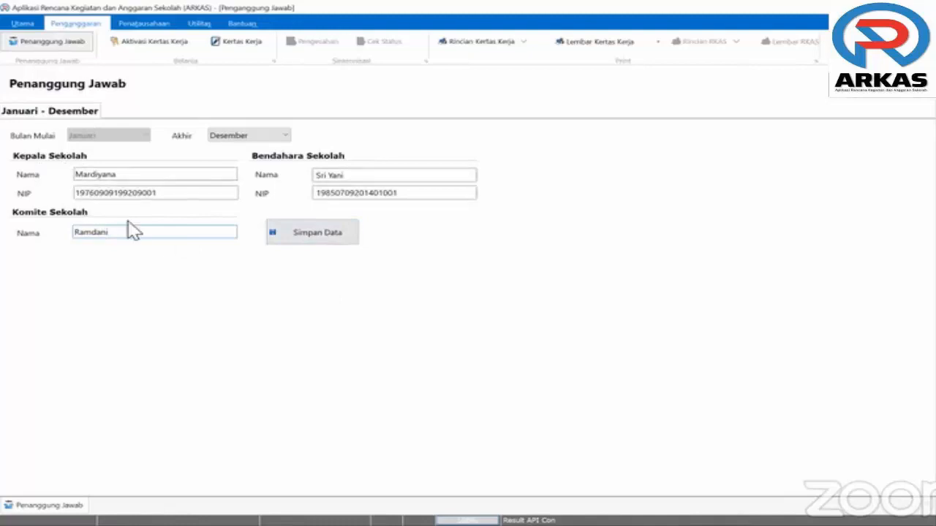
Save the officials' data, then append the M.Pd title to the principal's name
left_click(324, 236)
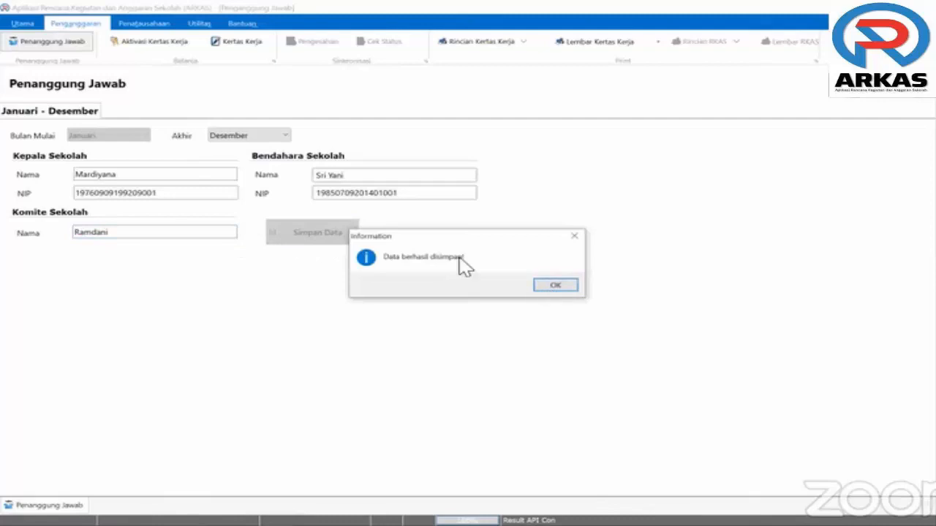
key("Return")
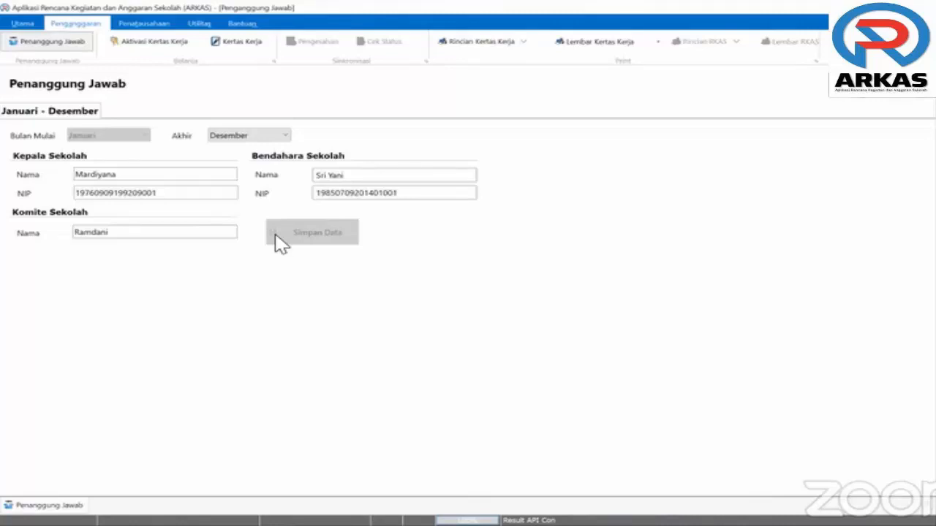
left_click(208, 181)
type(",")
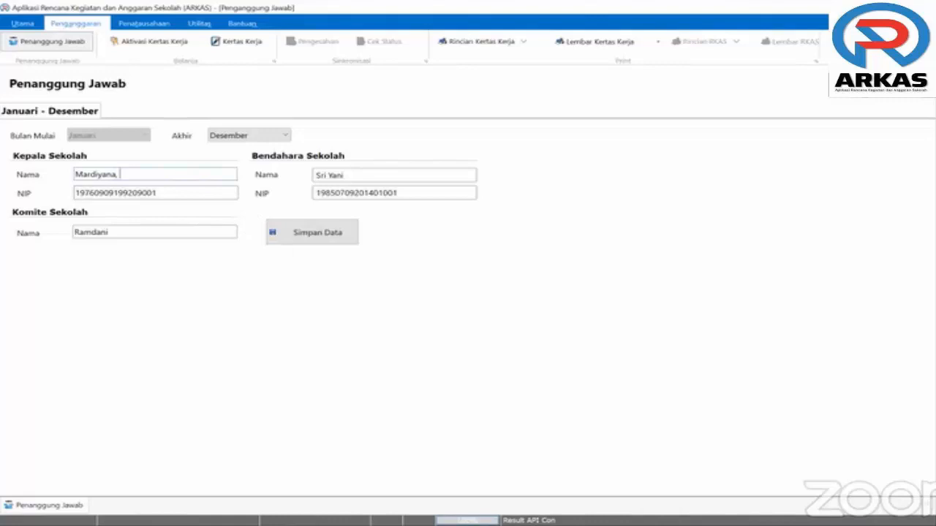
key("BackSpace")
type(", M.Pd")
Append 'S. Pd.' to the treasurer's name, fix the principal's title, and save
left_click(383, 180)
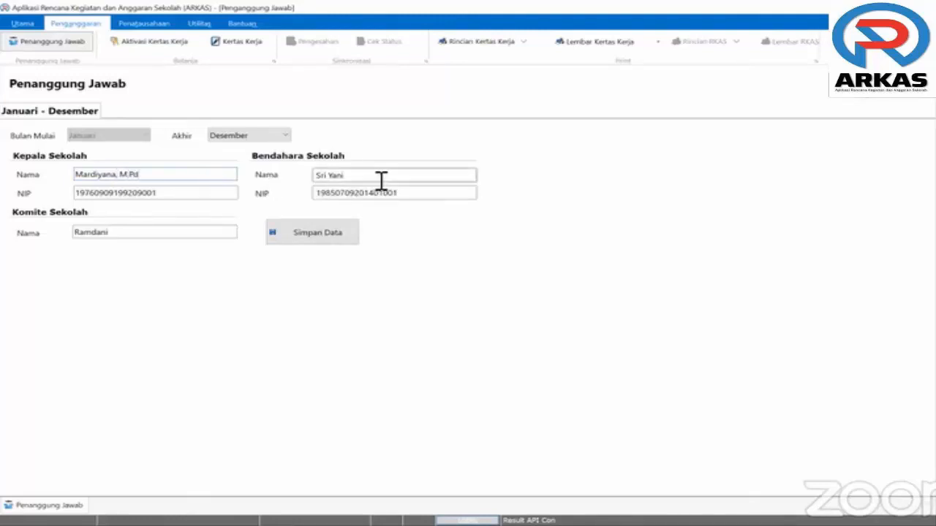
type(", S. Pd.")
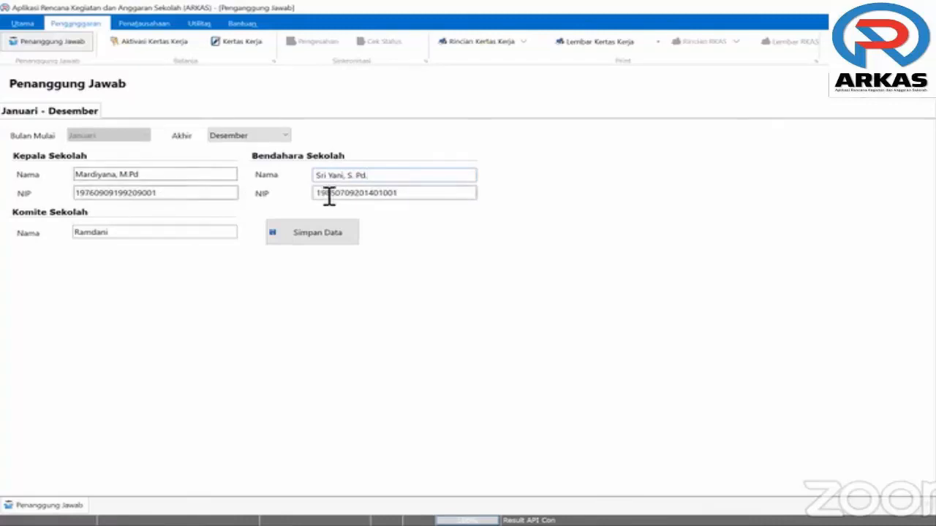
left_click(132, 175)
type(".")
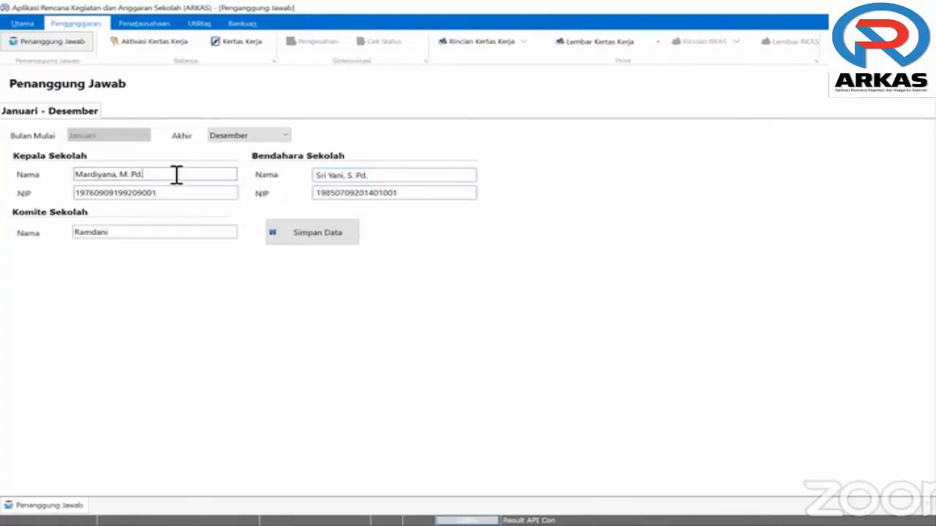
left_click(404, 178)
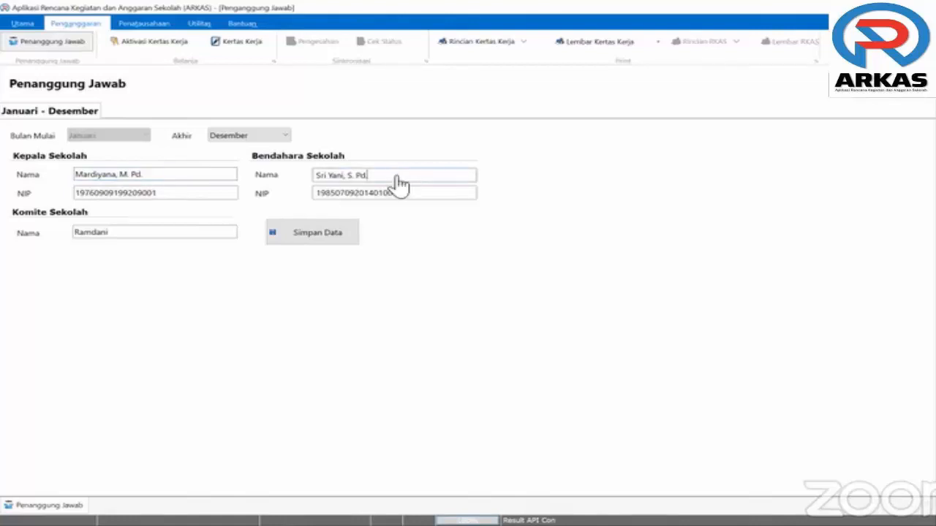
left_click(337, 231)
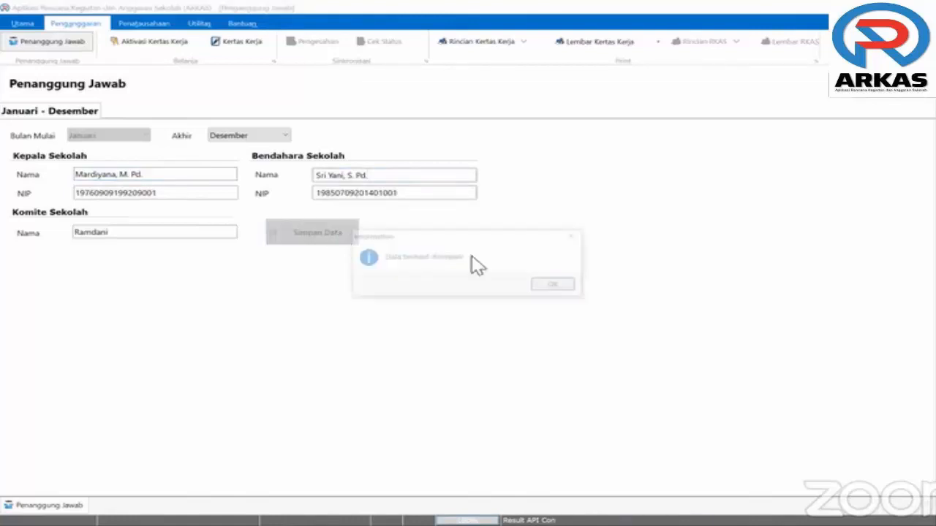
left_click(556, 285)
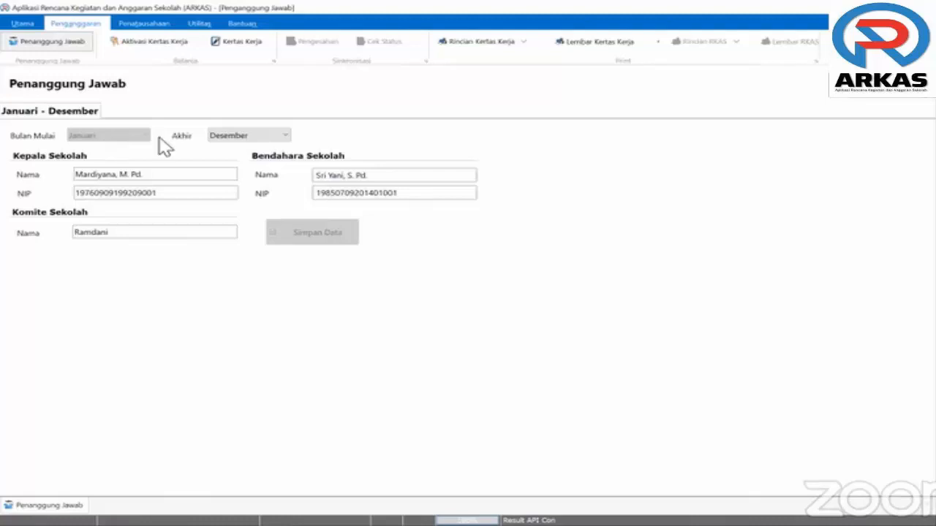
Set the first period's Akhir month to Juni and accept the change warning
left_click(286, 139)
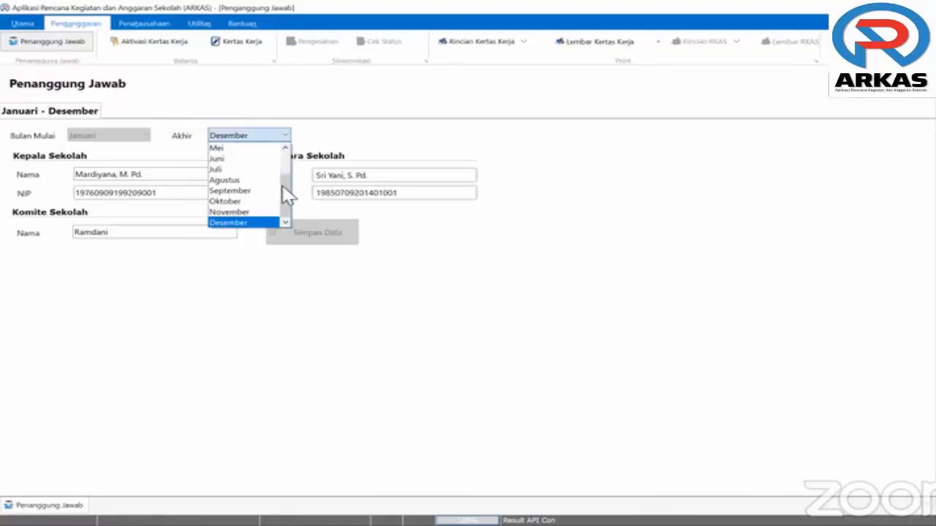
left_click_drag(286, 190, 269, 162)
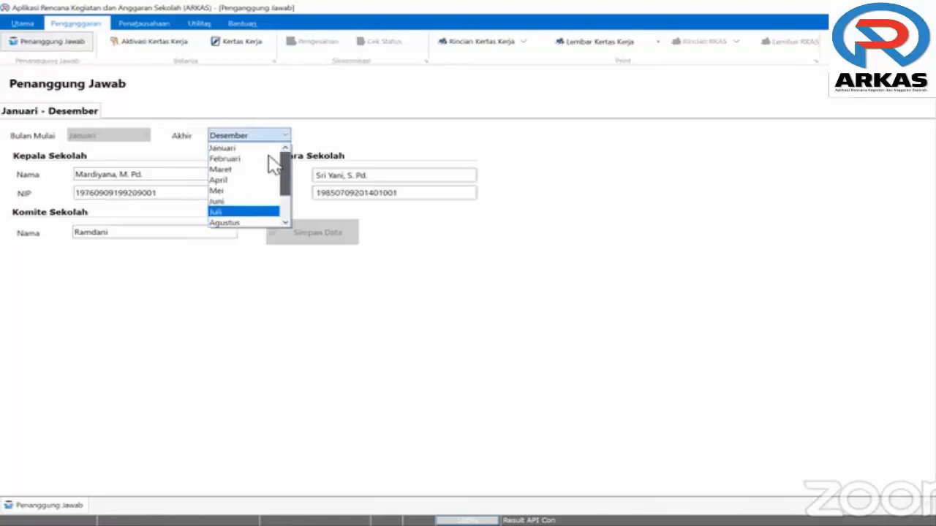
left_click(222, 204)
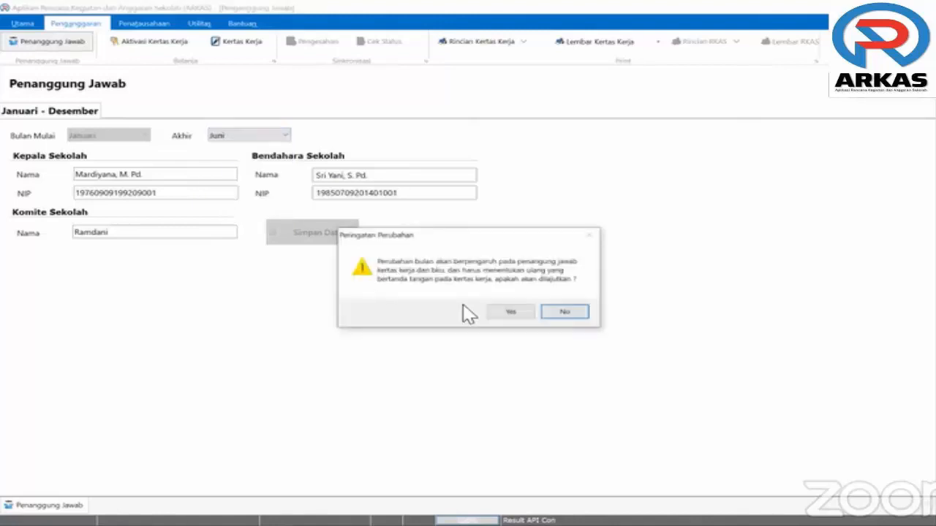
left_click(509, 312)
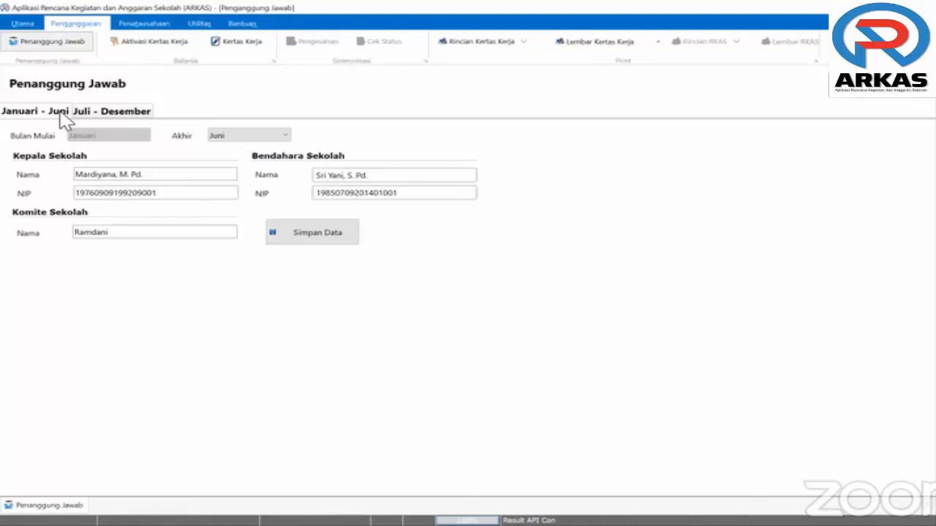
On the Juli - Desember period, type trial names with titles for the principal and treasurer
left_click(92, 112)
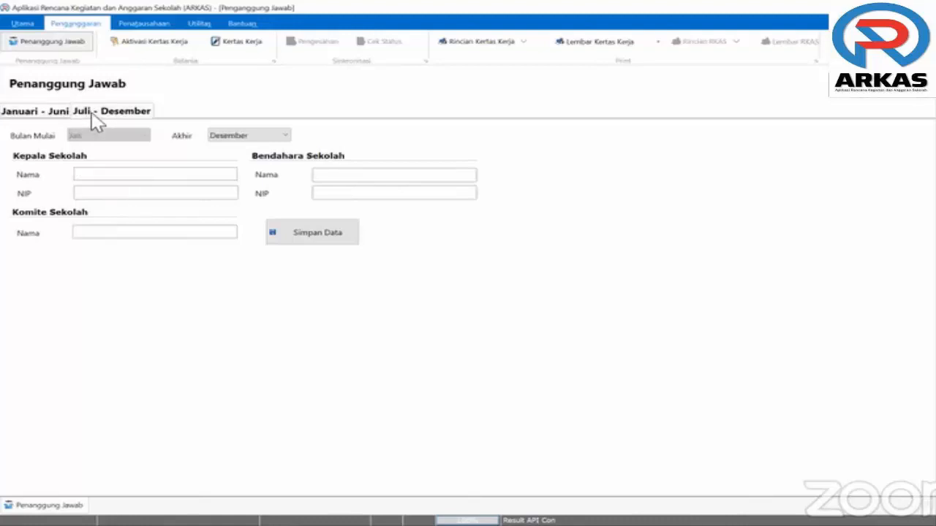
left_click(164, 175)
type("Roni, S. Pd")
key("Tab")
left_click(338, 177)
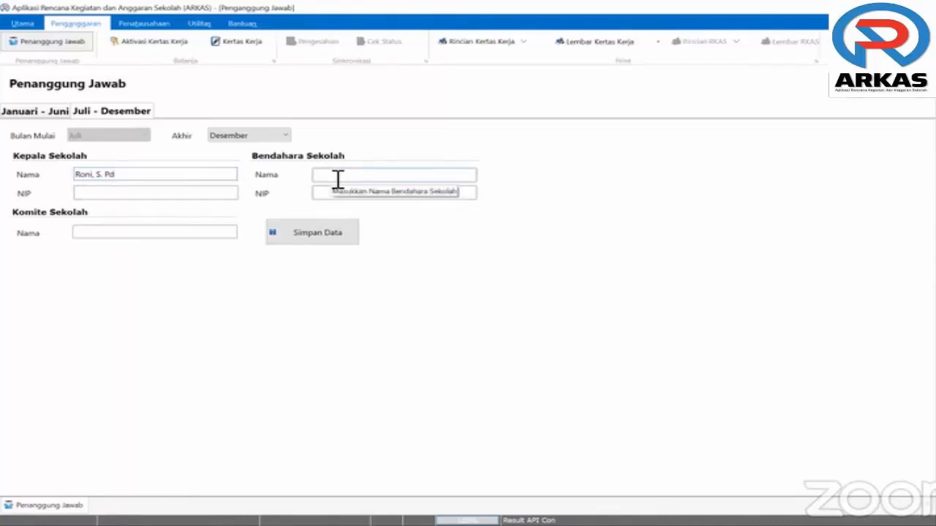
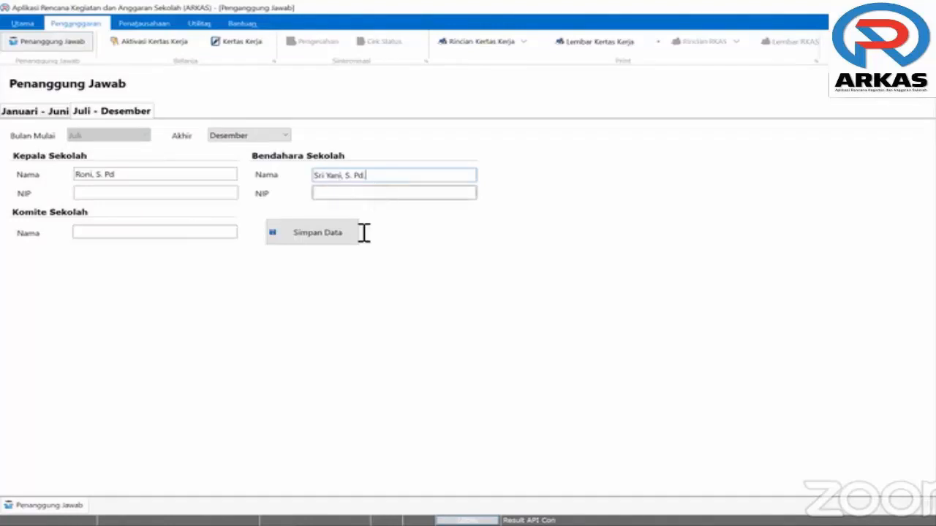
Clear both trial names, leaving the Juli–Desember fields empty
left_click_drag(389, 178, 306, 176)
key("BackSpace")
left_click(73, 174)
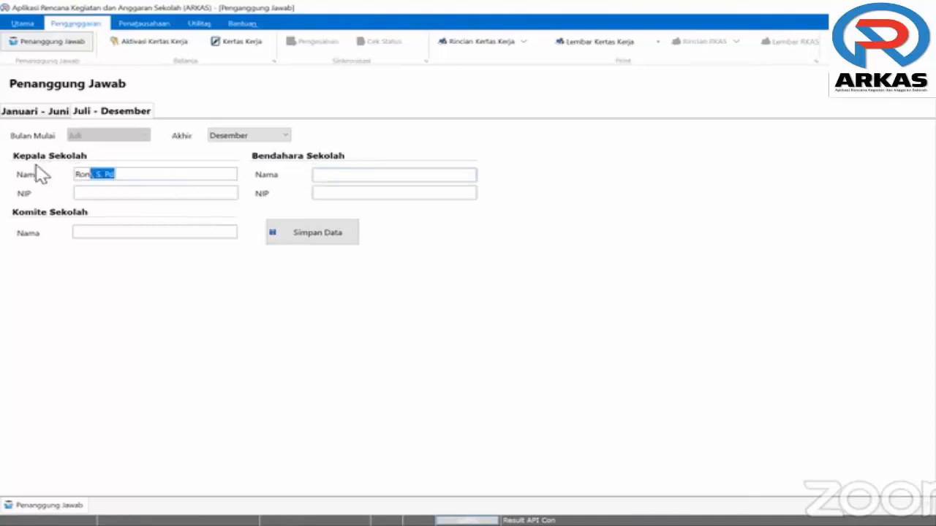
key("BackSpace")
left_click(381, 177)
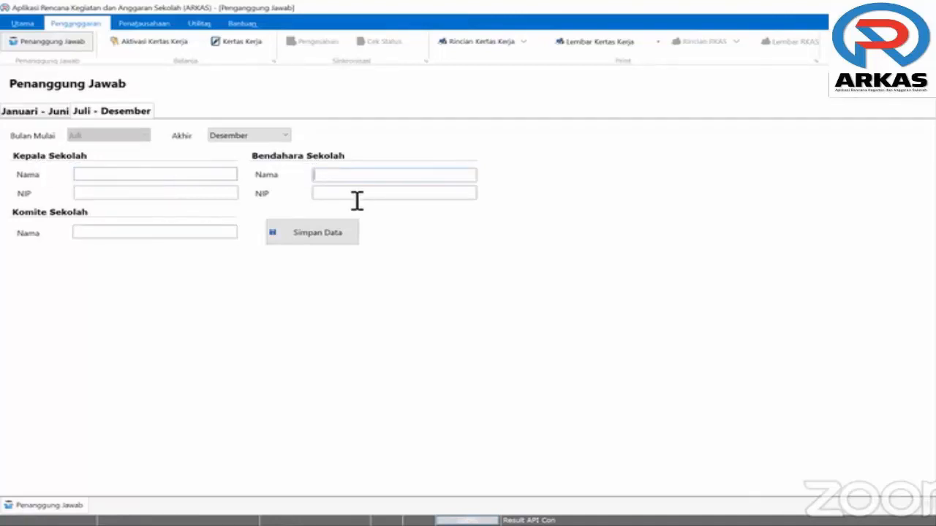
Change the Januari - Juni period's Akhir month back to Desember and confirm the warning
left_click(178, 192)
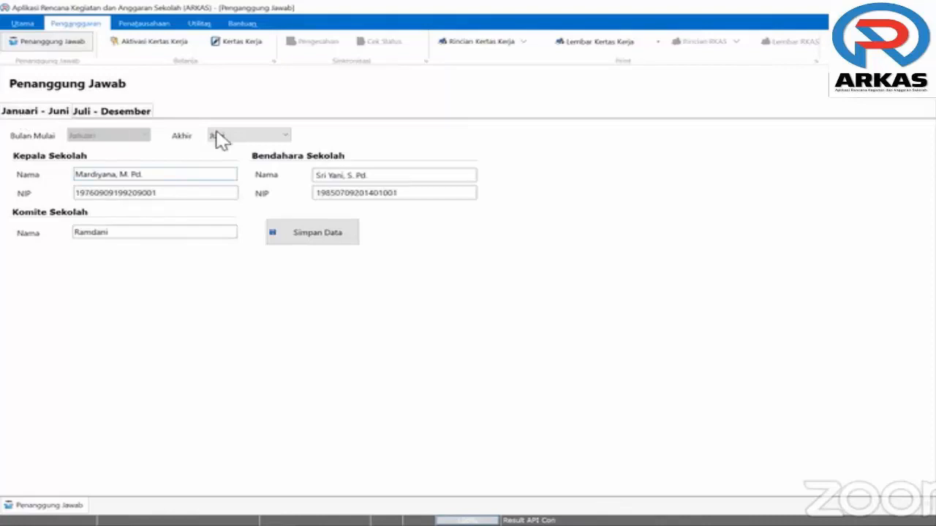
left_click(245, 135)
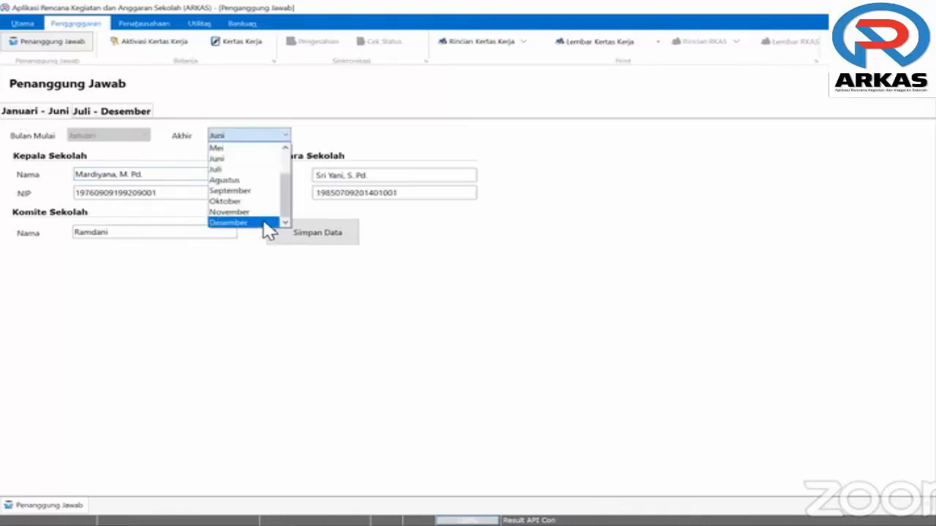
left_click(252, 222)
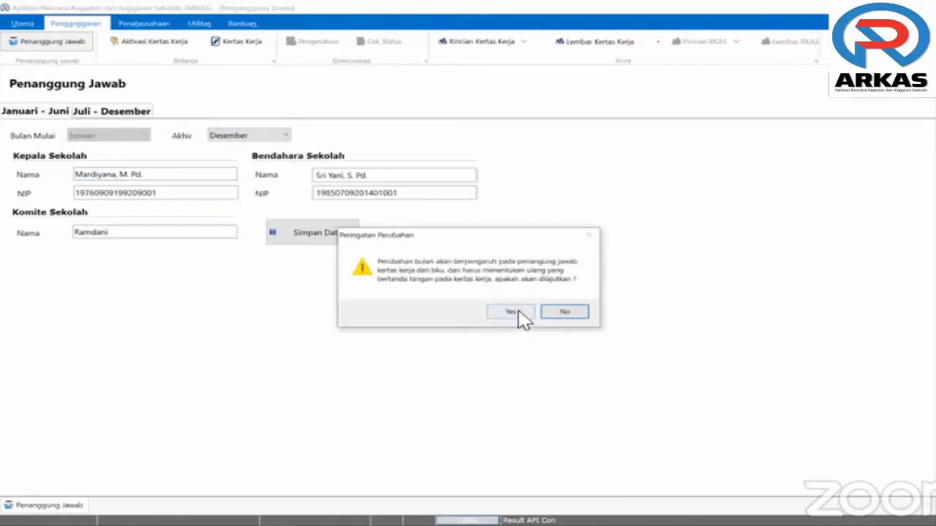
left_click(516, 314)
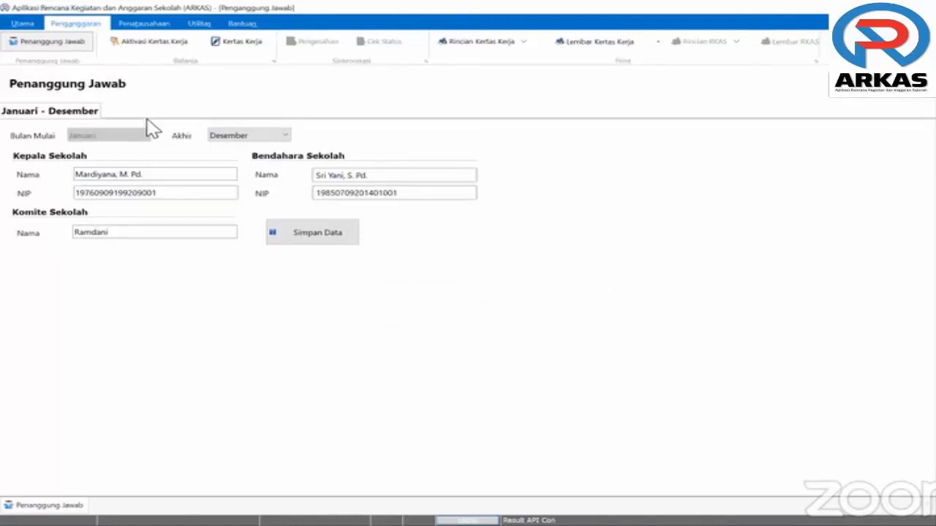
Open the Aktivasi Kertas Kerja page from the Penganggaran ribbon
left_click(163, 50)
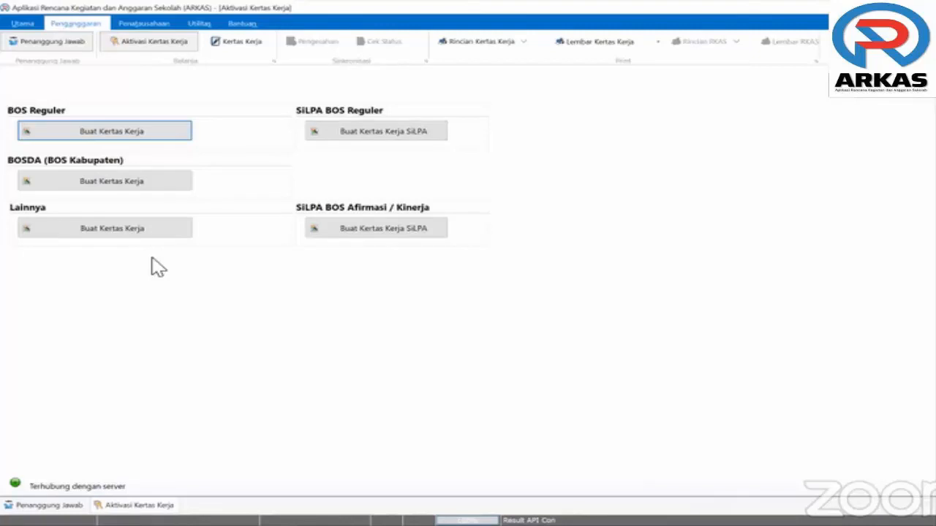
Start Buat Kertas Kerja for BOS Reguler and accept the Informasi Koneksi notice
left_click(115, 131)
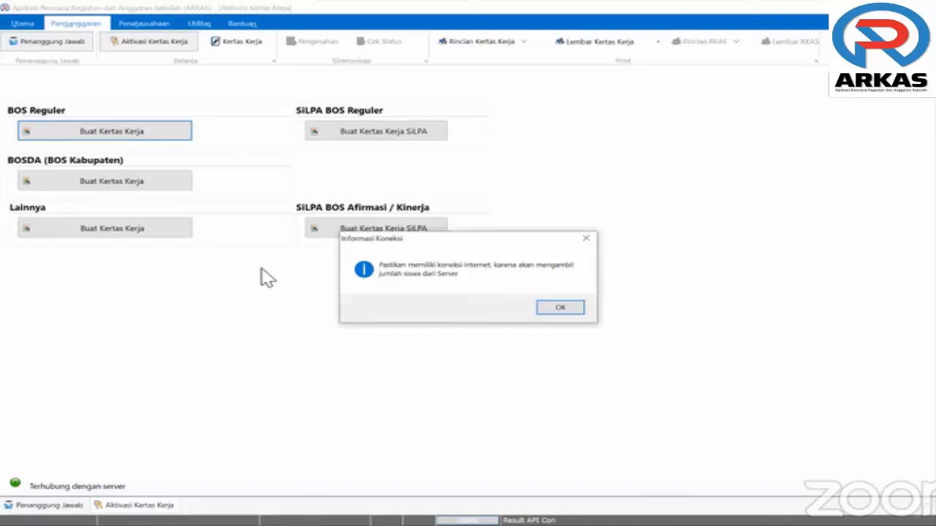
left_click(553, 309)
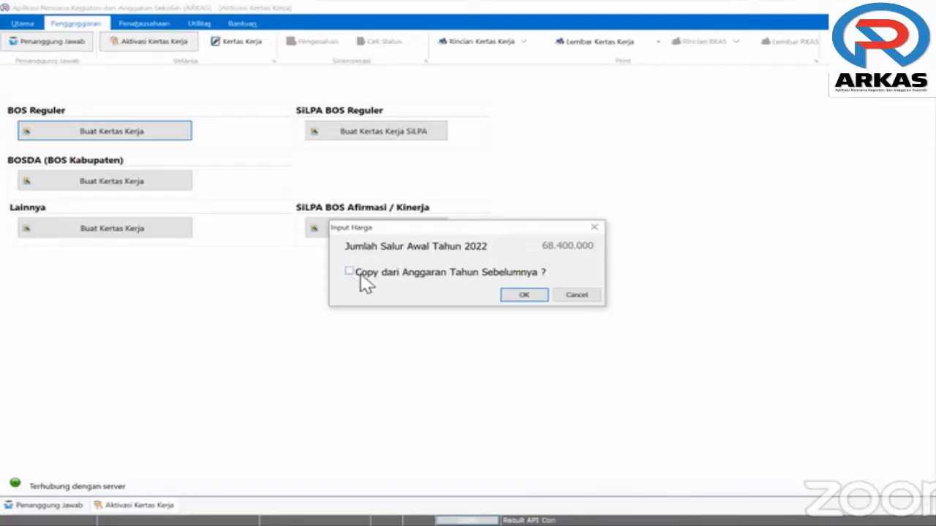
Confirm the 68.400.000 BOS Reguler disbursement without copying last year's budget
left_click(527, 296)
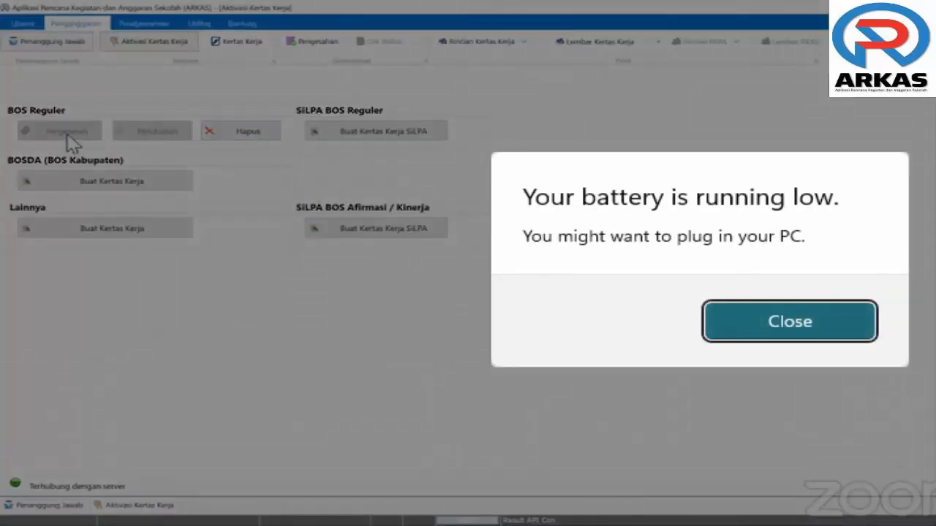
Dismiss the Windows low-battery notification covering the activation page
left_click(861, 317)
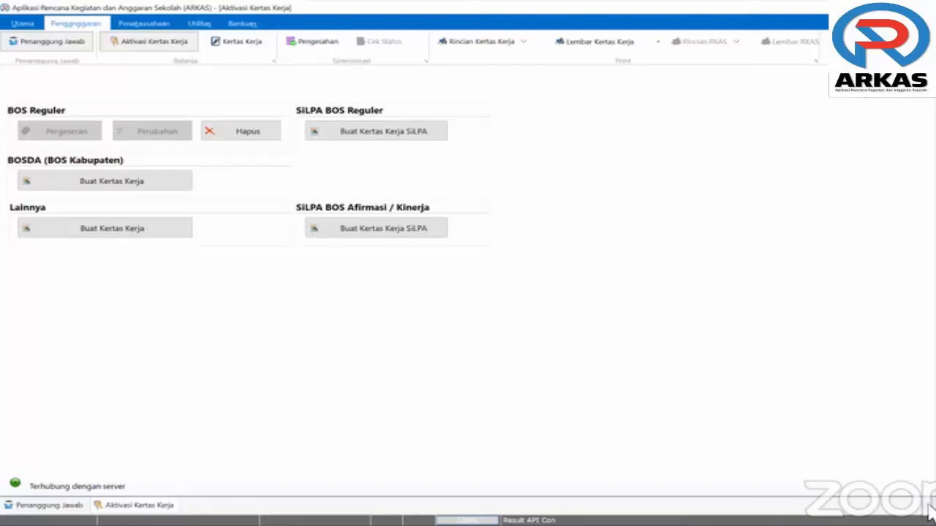
Close the activation and Penanggung Jawab pages, check Kertas Kerja's Sumber Dana list, and return to activation
left_click(929, 506)
left_click(930, 506)
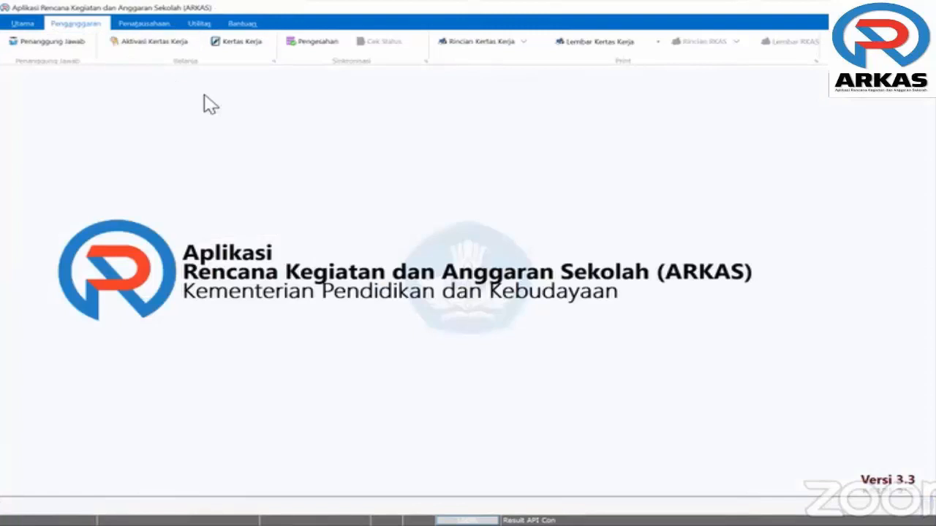
left_click(234, 51)
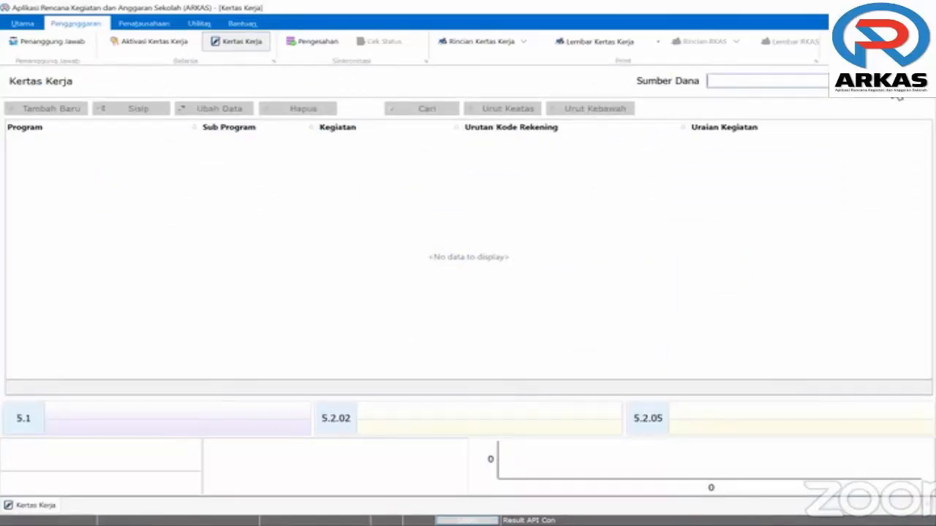
left_click(898, 97)
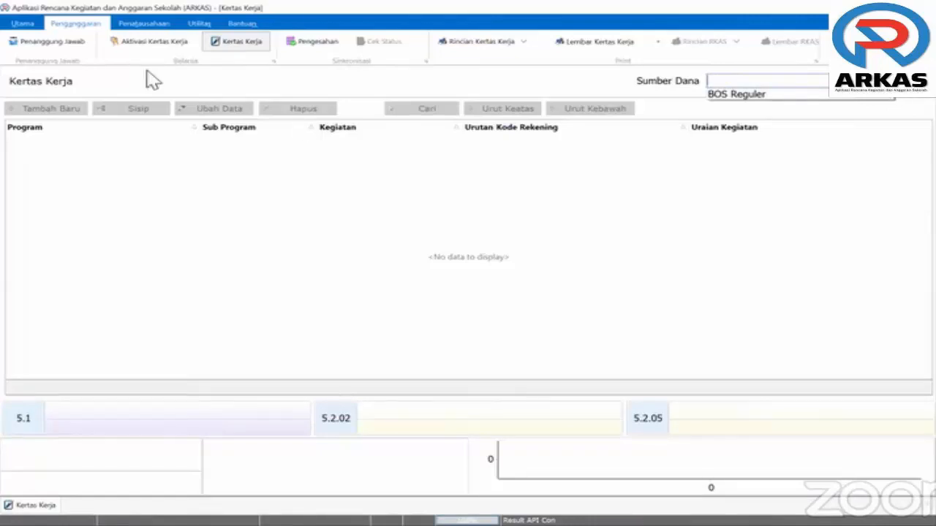
left_click(157, 43)
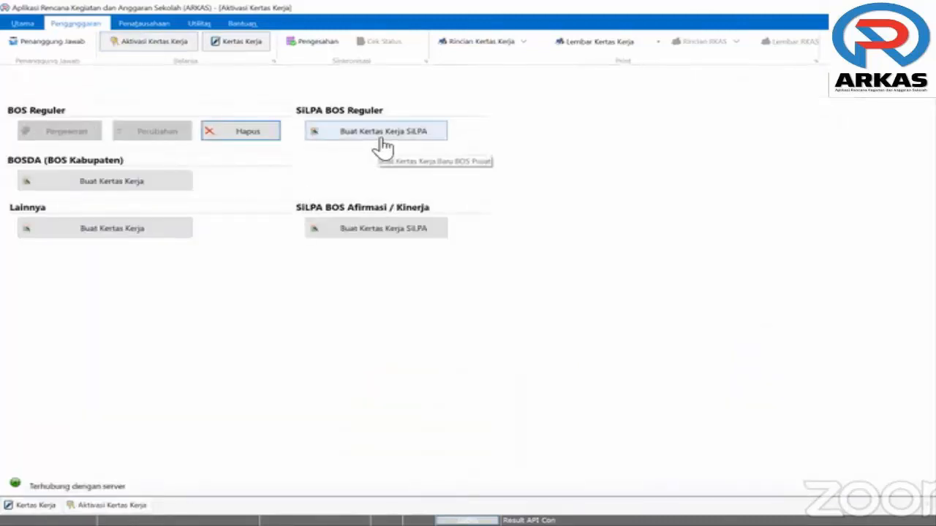
Create the SiLPA BOS Reguler worksheet with a 2.687.000 remaining budget
left_click(381, 138)
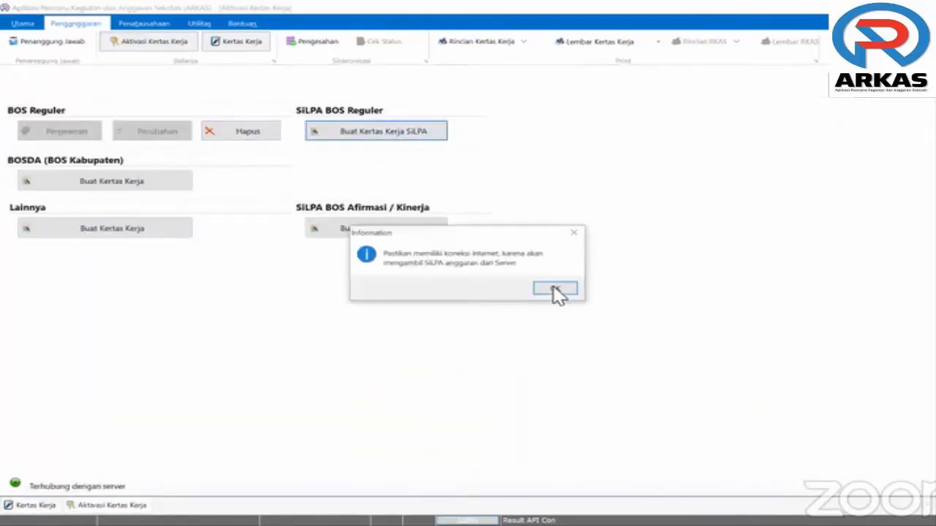
left_click(556, 290)
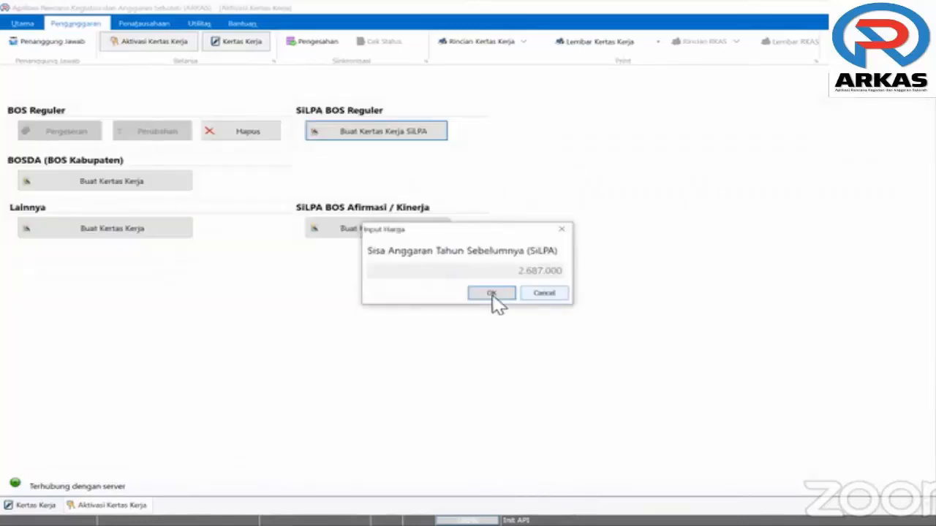
left_click(492, 294)
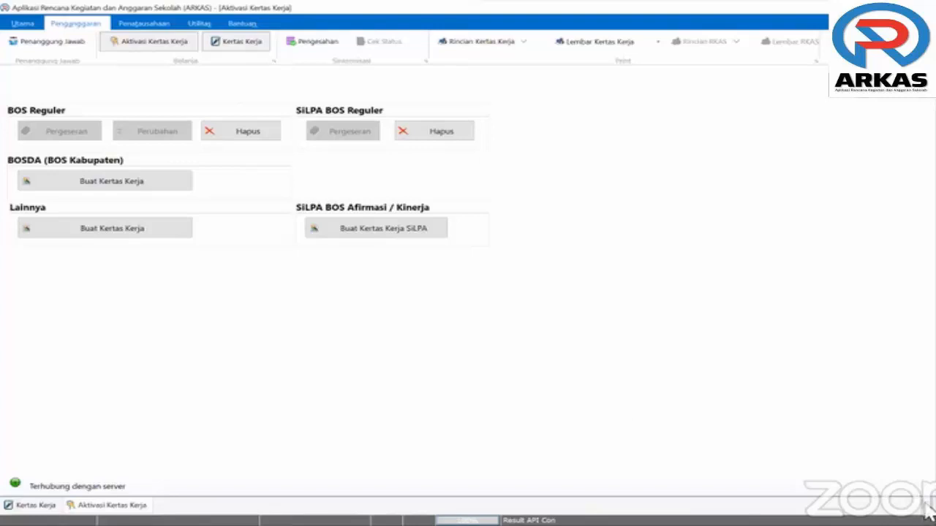
Check the Sumber Dana choices in Kertas Kerja, then return to Aktivasi Kertas Kerja
left_click(248, 50)
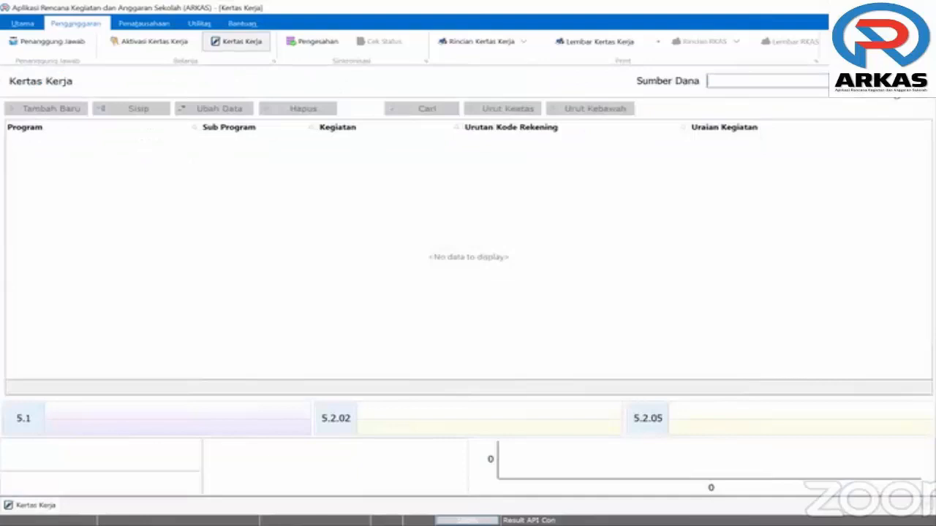
left_click(748, 84)
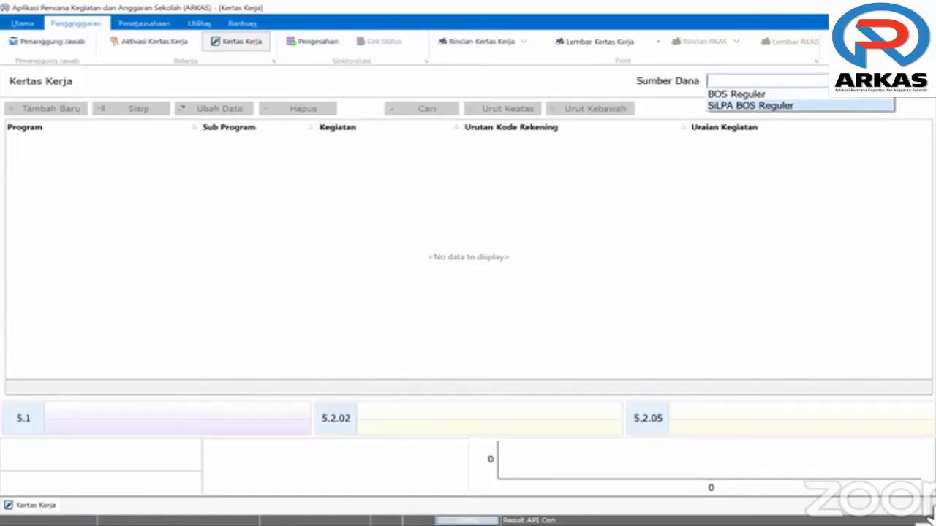
left_click(165, 38)
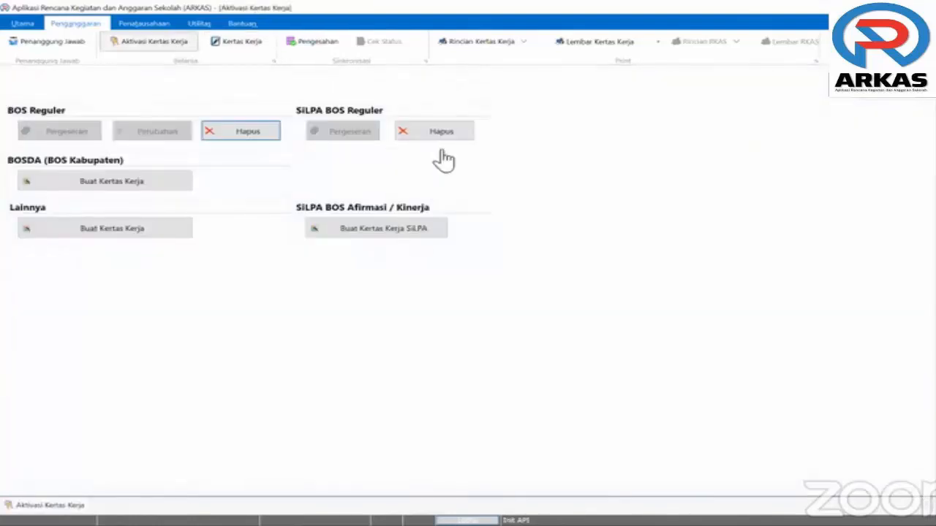
Delete the SiLPA BOS Reguler worksheet, confirming both Hapus Anggaran prompts
left_click(440, 136)
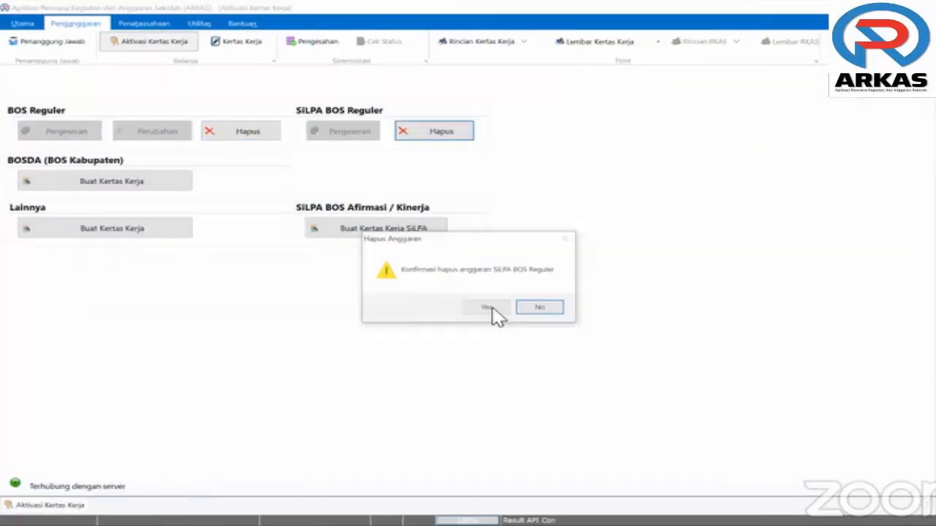
left_click(486, 308)
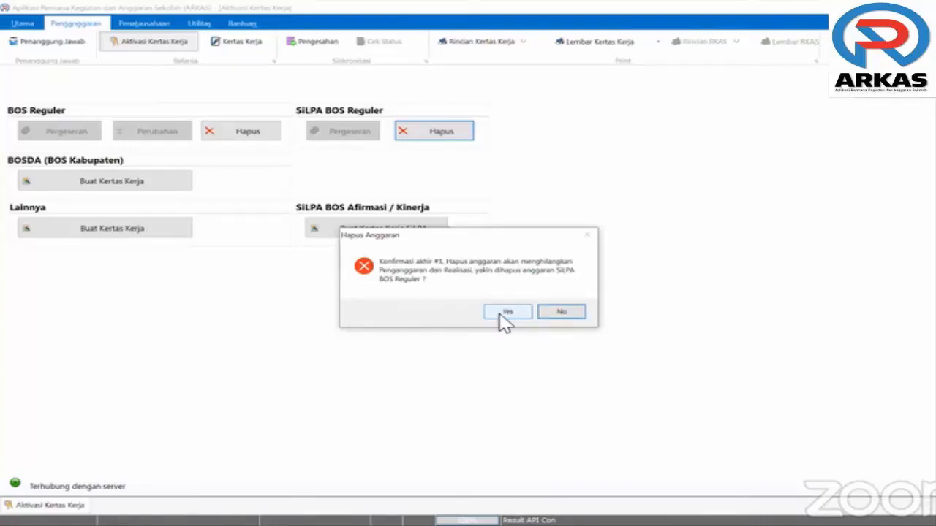
left_click(506, 313)
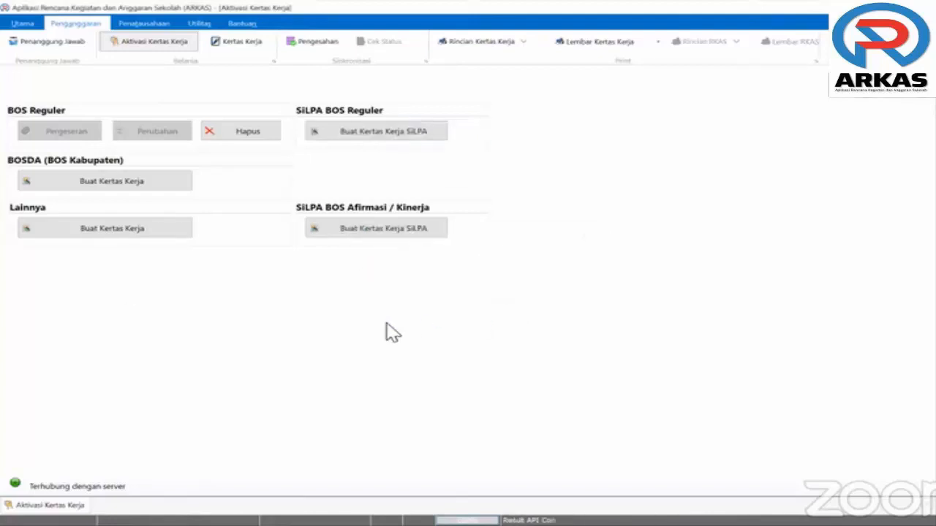
Open Kertas Kerja and select BOS Reguler as the Sumber Dana
left_click(245, 44)
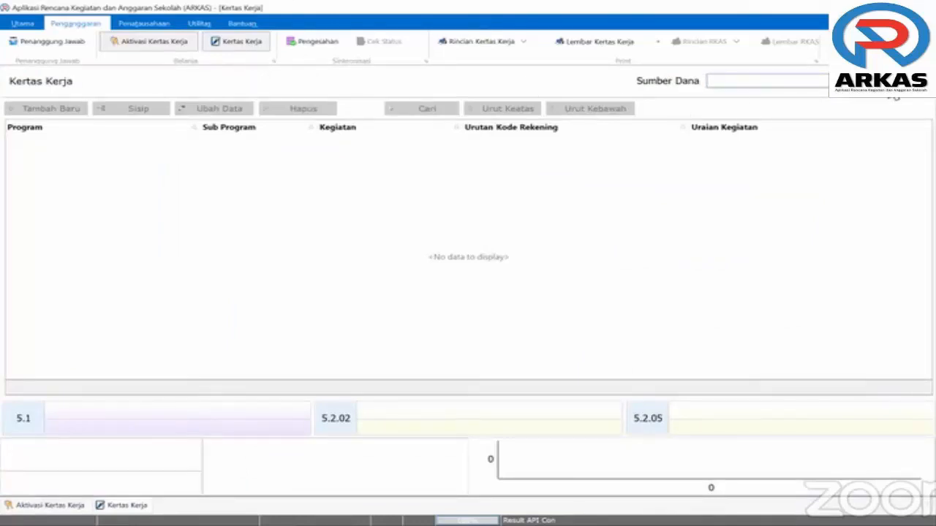
left_click(736, 94)
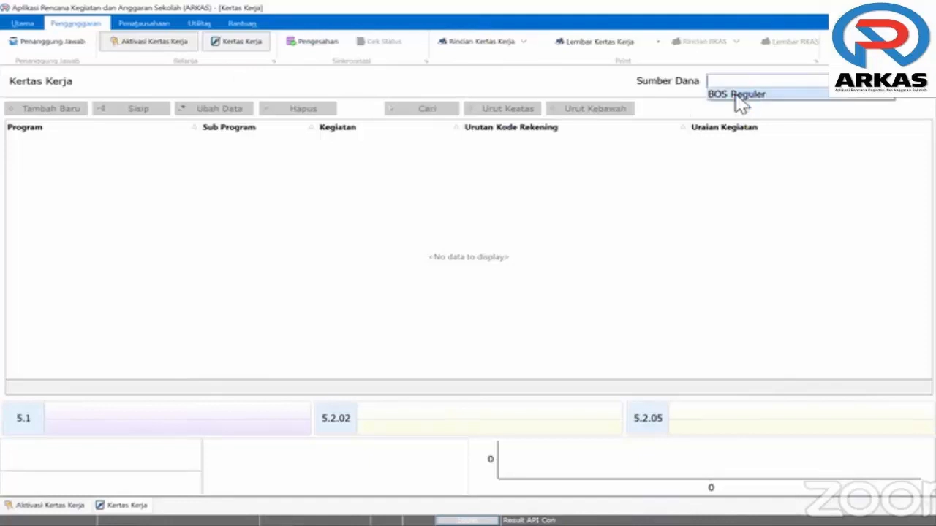
left_click(735, 94)
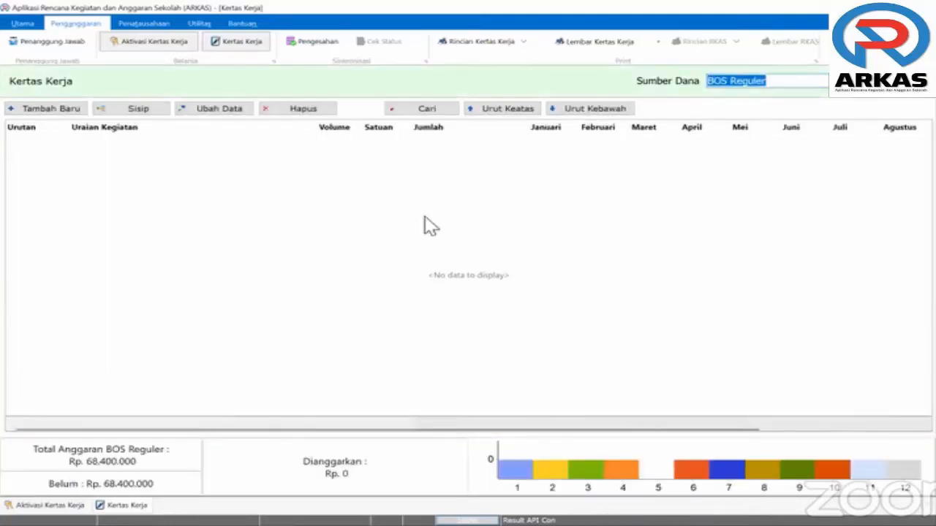
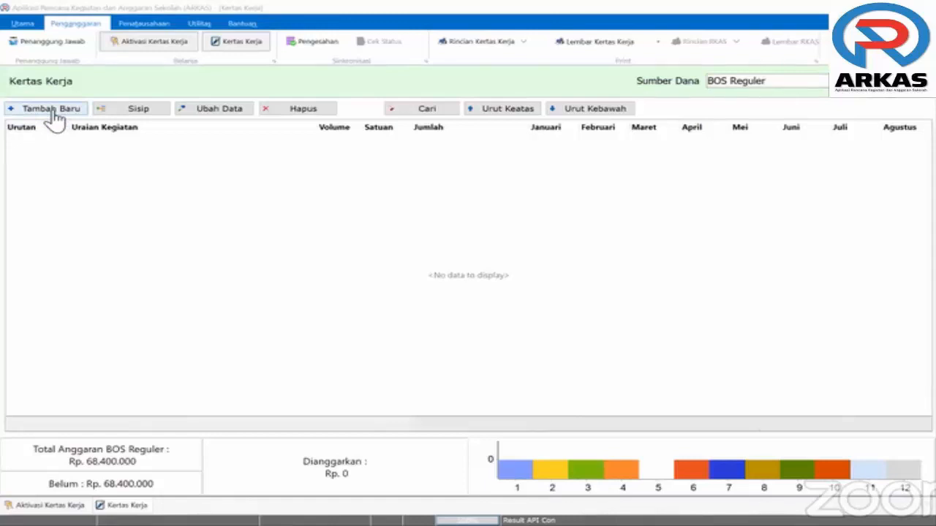
Add a new Kertas Kerja detail entry with Tambah Baru and bring up the Kegiatan list
left_click(53, 111)
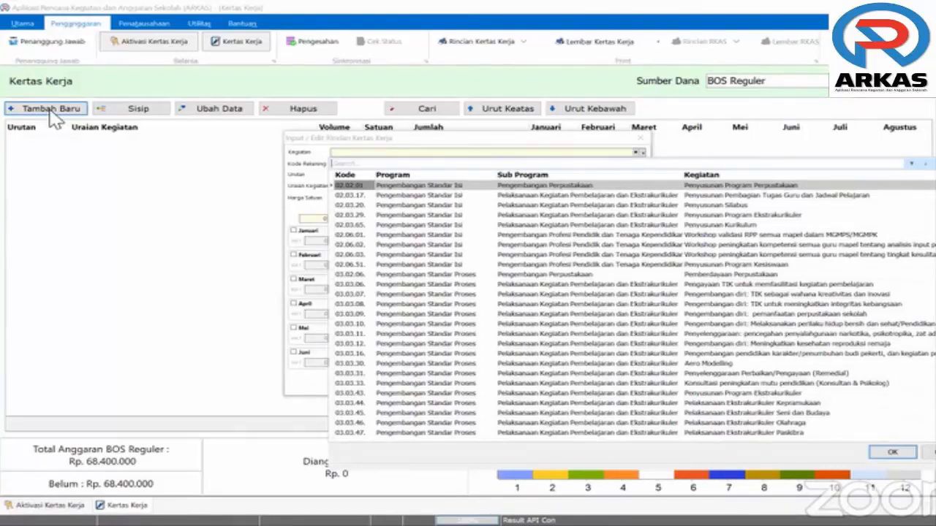
Filter Kegiatan by 'penyusu' and highlight 02.03.17 Penyusunan Pembagian Tugas Guru dan Jadwal Pelajaran
type("penyusu")
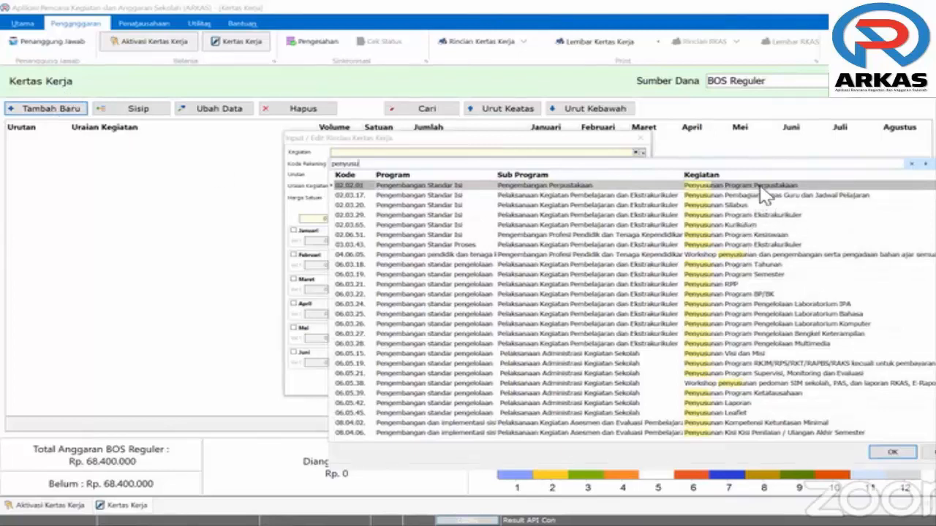
left_click(760, 204)
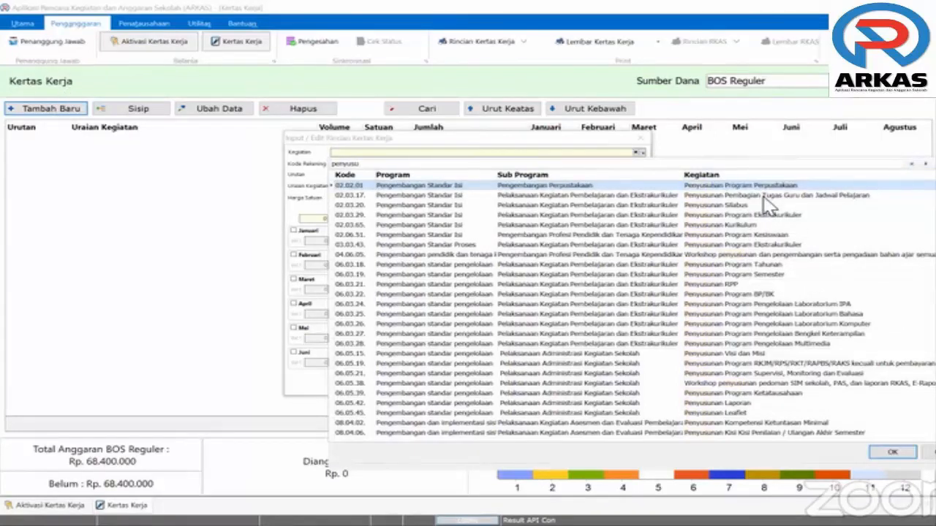
left_click(763, 196)
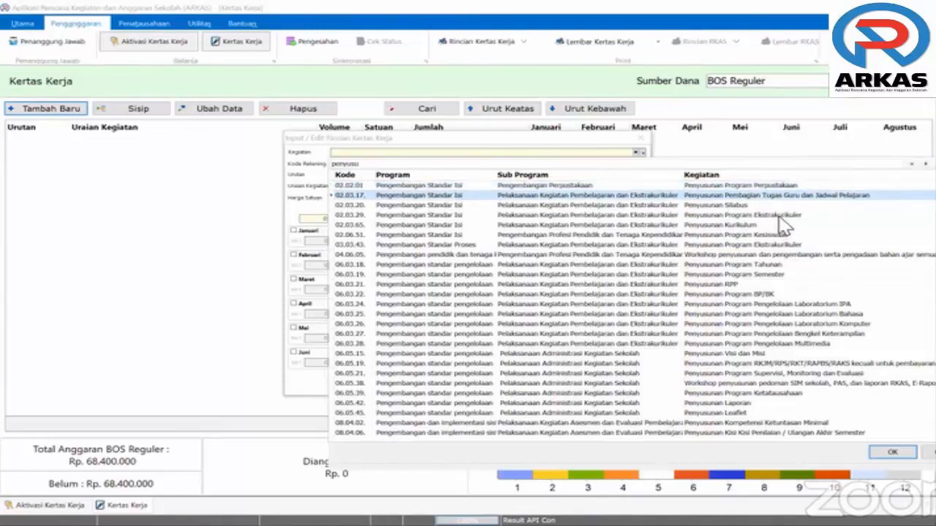
key("Down")
key("Down")
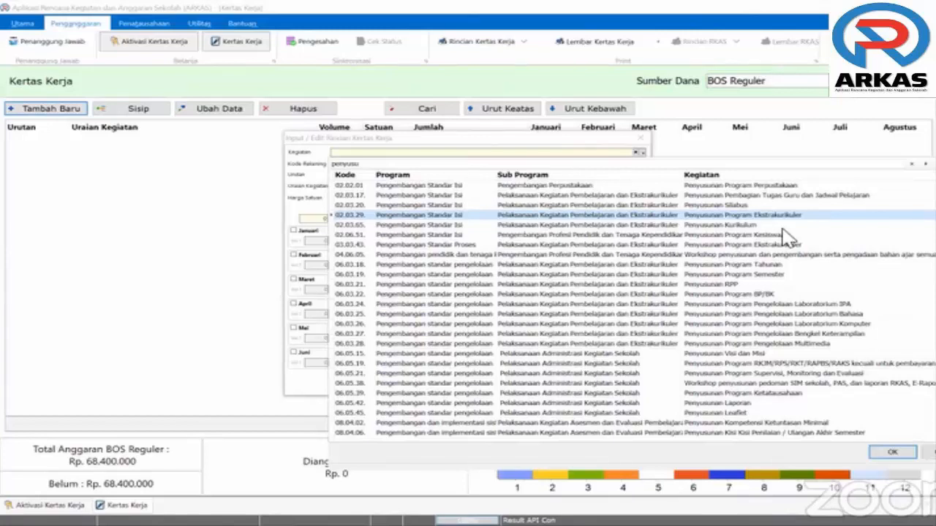
left_click(763, 195)
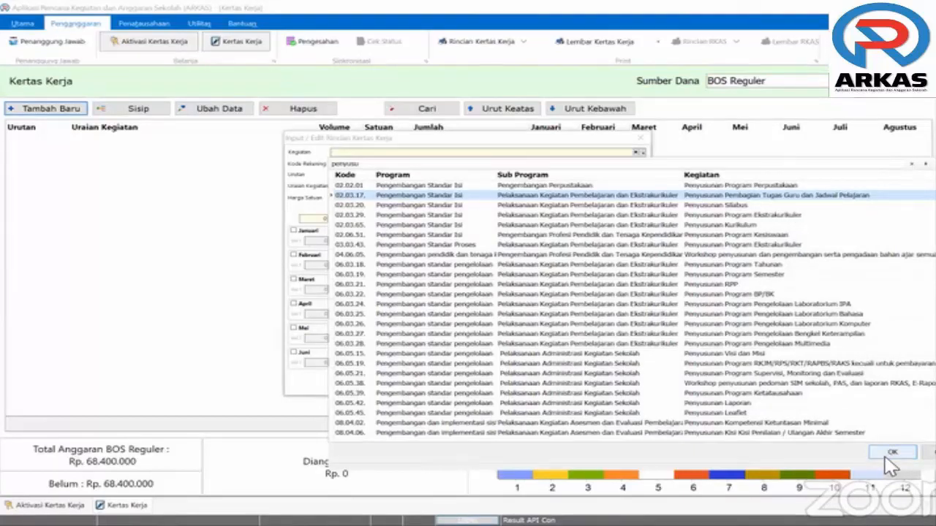
Accept 02.03.17 Penyusunan Pembagian Tugas Guru as the entry's Kegiatan
key("Return")
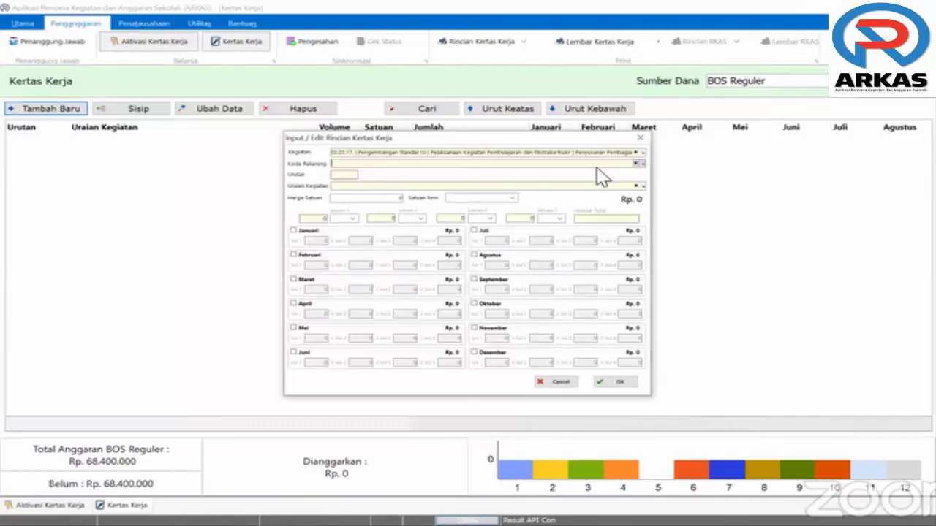
Bring up the Kode Rekening account lookup for the new entry
left_click(597, 167)
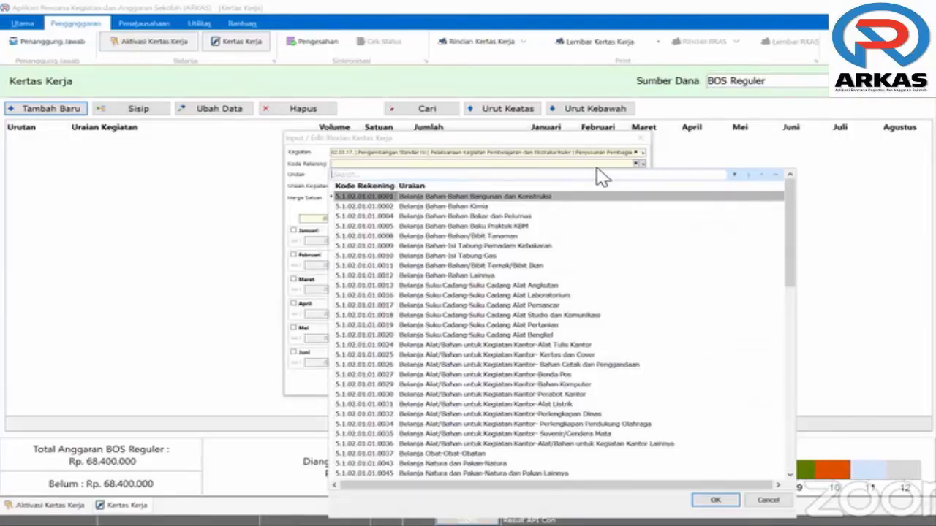
Search 'alat tuli' and choose account 5.1.02.01.01.0024 Belanja Alat/Bahan-Alat Tulis Kantor
type("alat")
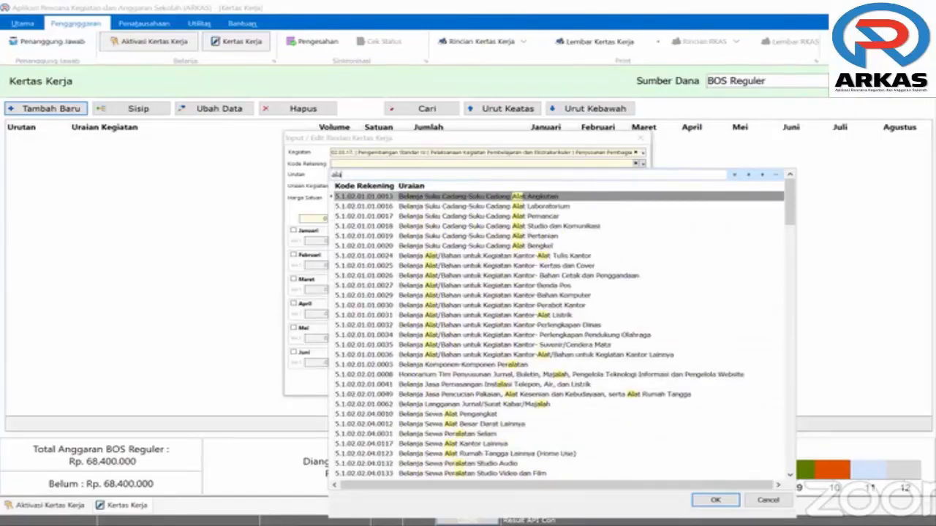
type(" tuli")
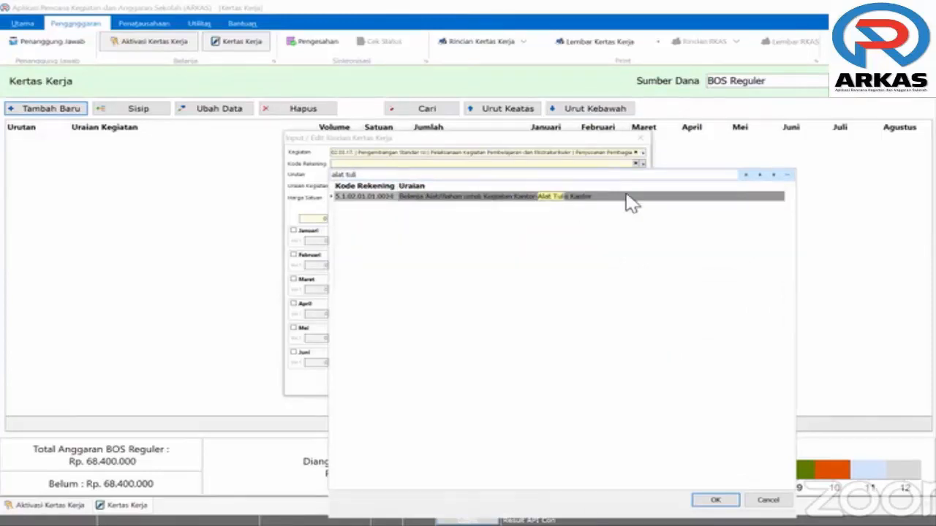
left_click(633, 203)
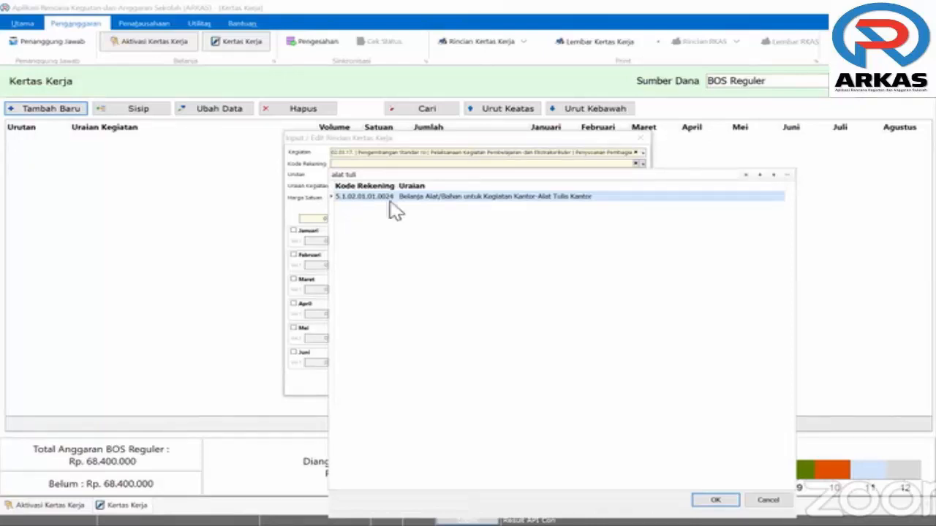
left_click(715, 503)
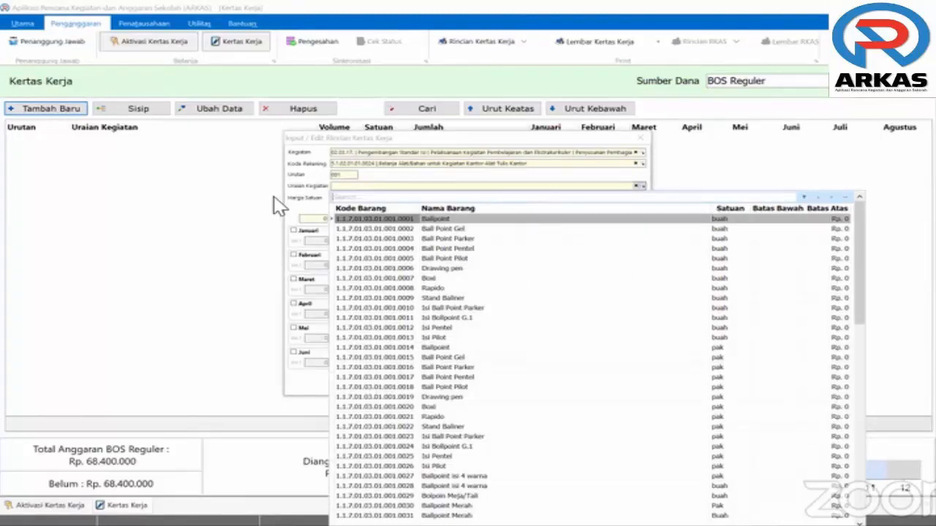
Filter the goods catalogue by 'spidol' and compare the Spidol Board Marker and Spidol Kecil items
type("s")
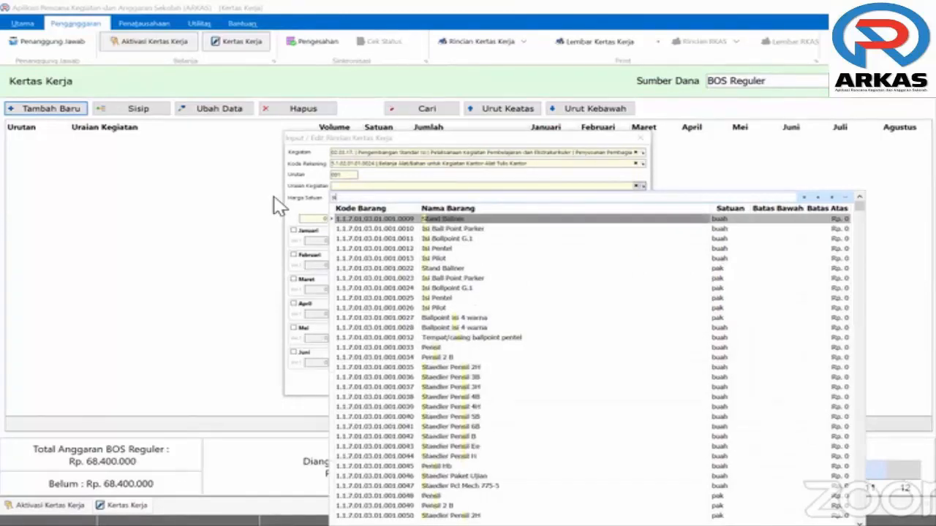
type("pidol")
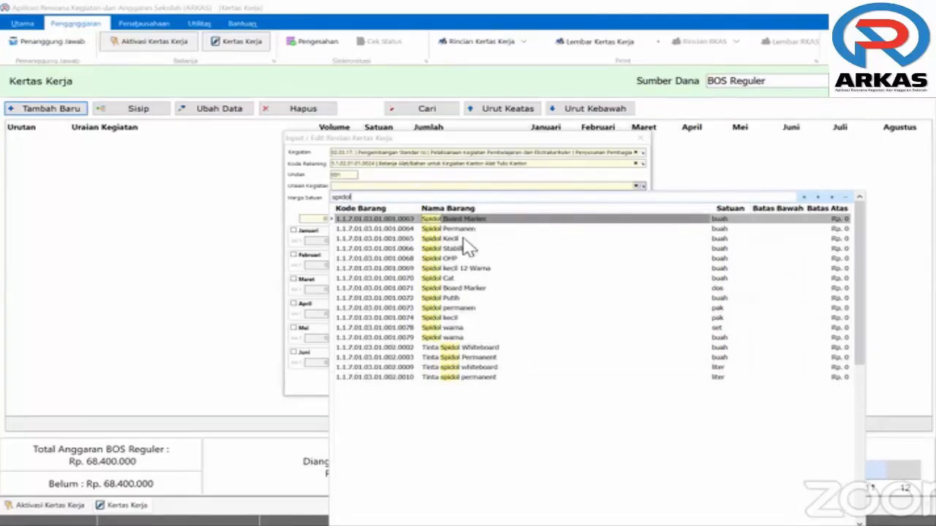
key("Down")
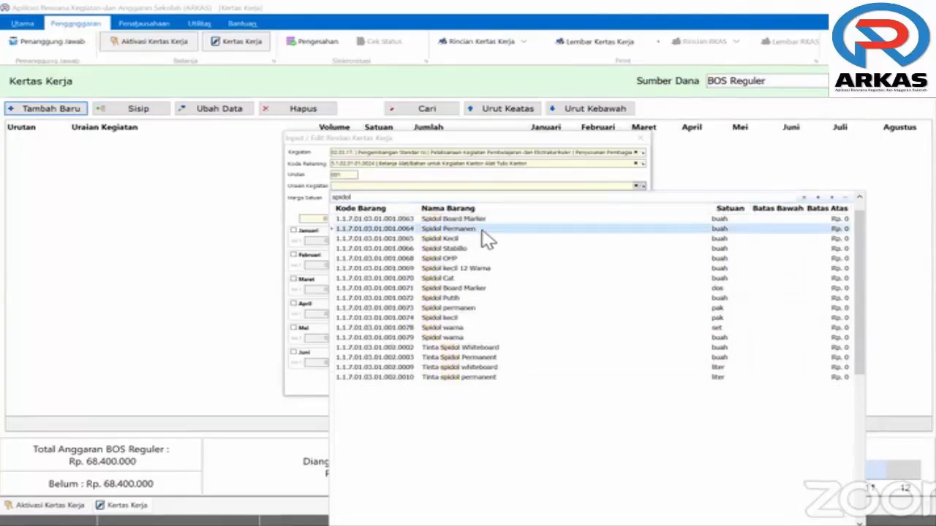
key("Down")
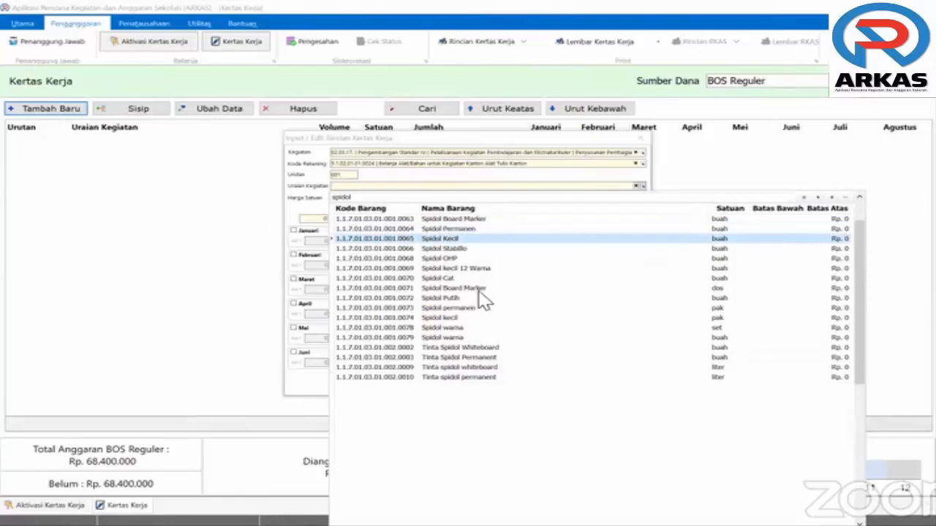
left_click(479, 290)
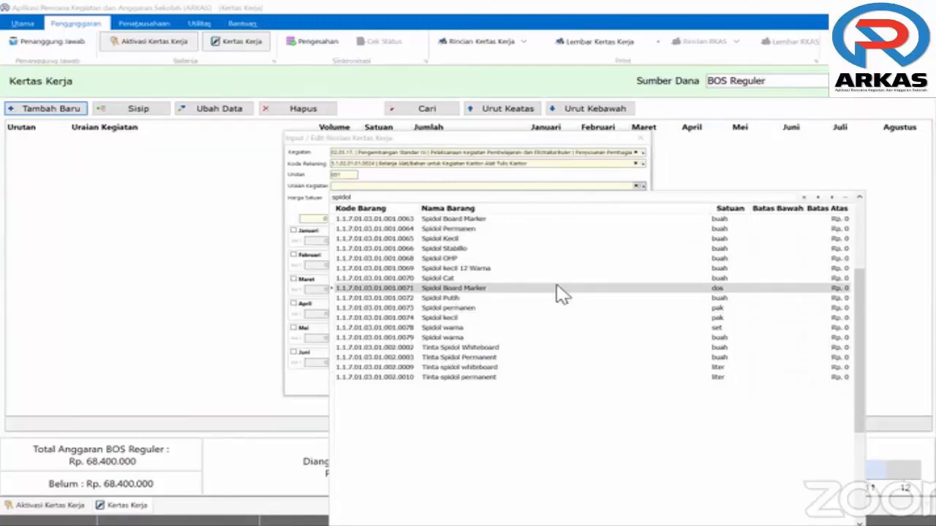
left_click(728, 288)
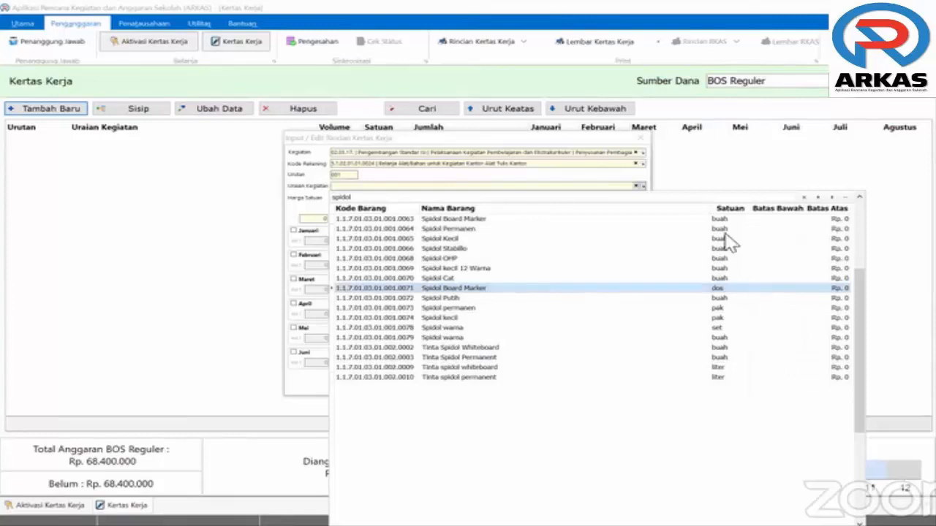
left_click(733, 220)
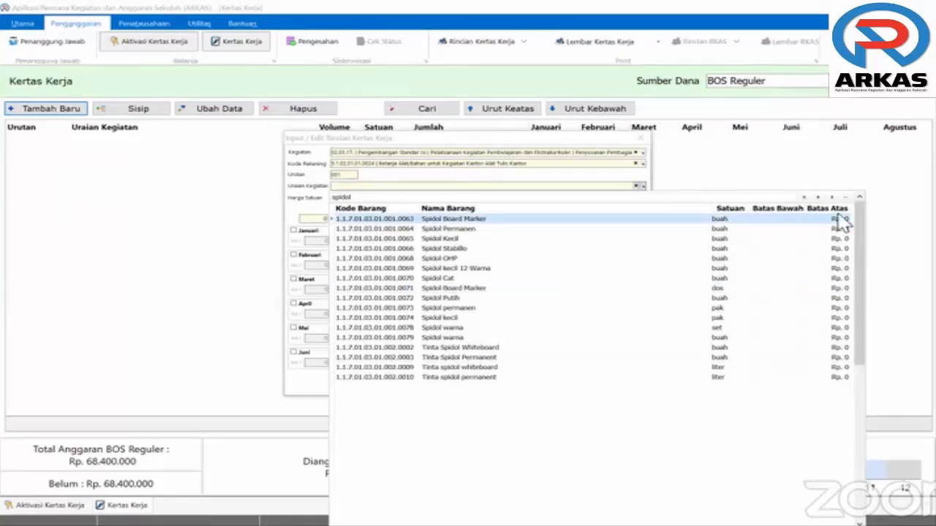
left_click(843, 240)
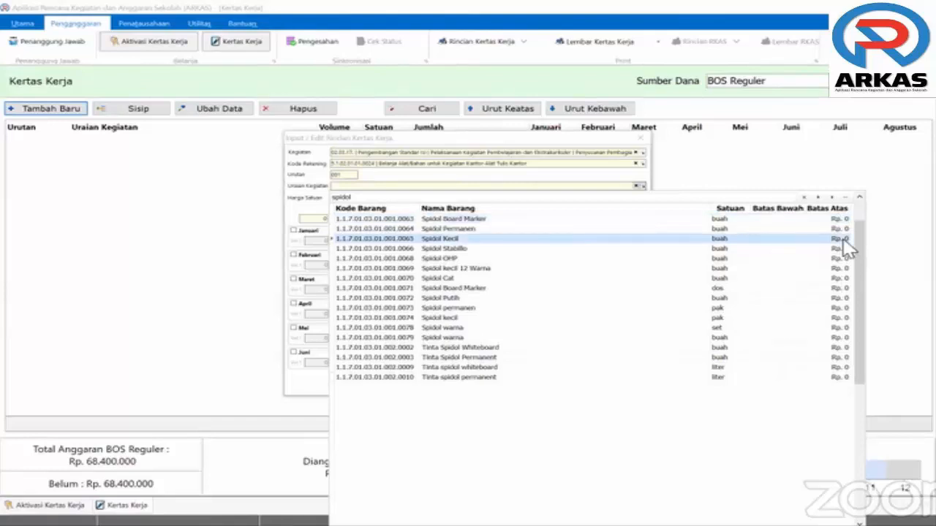
scroll(846, 250, "down", 5)
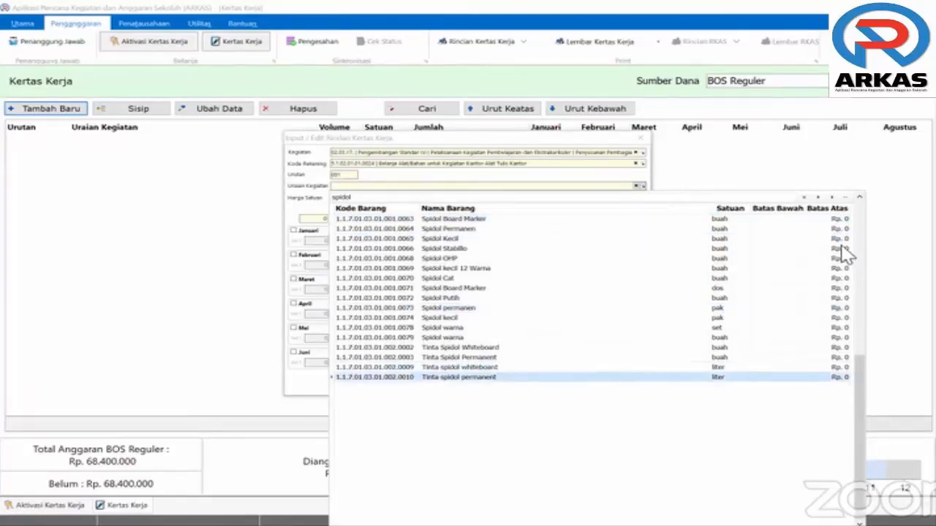
scroll(846, 253, "up", 4)
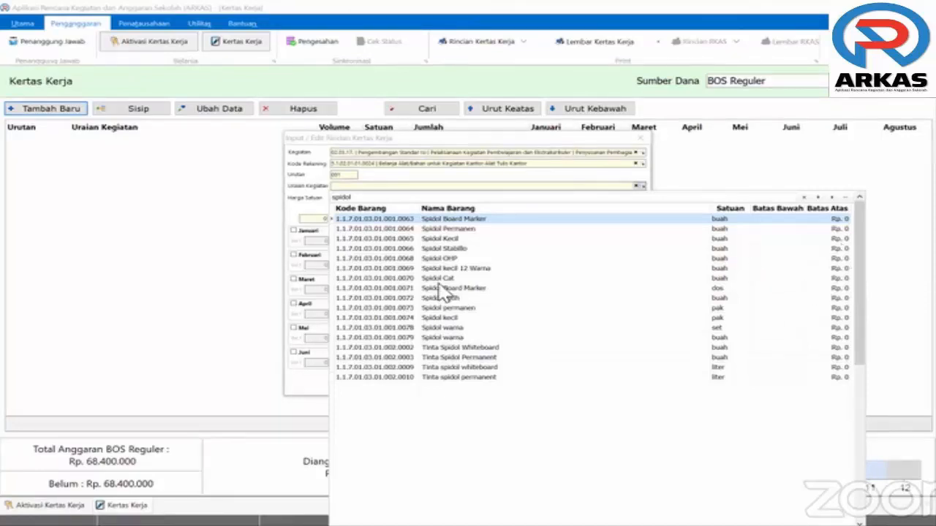
Use Spidol Board Marker as the description, enter its unit price, and set the unit to Buah
double_click(491, 220)
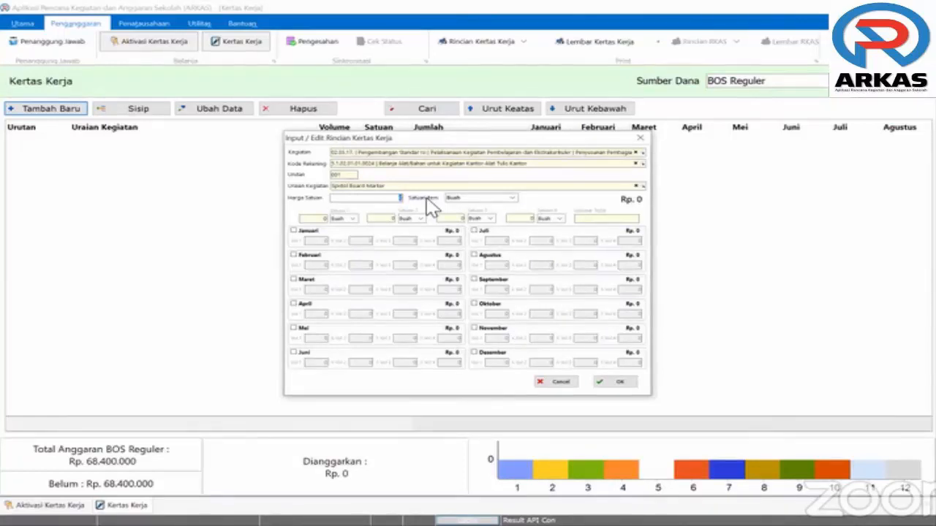
type("8000")
left_click(514, 198)
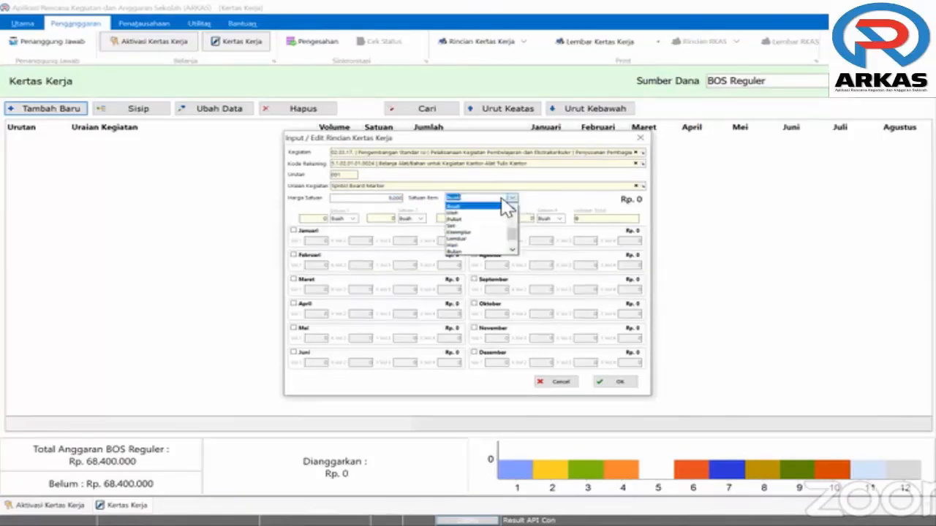
key("BackSpace")
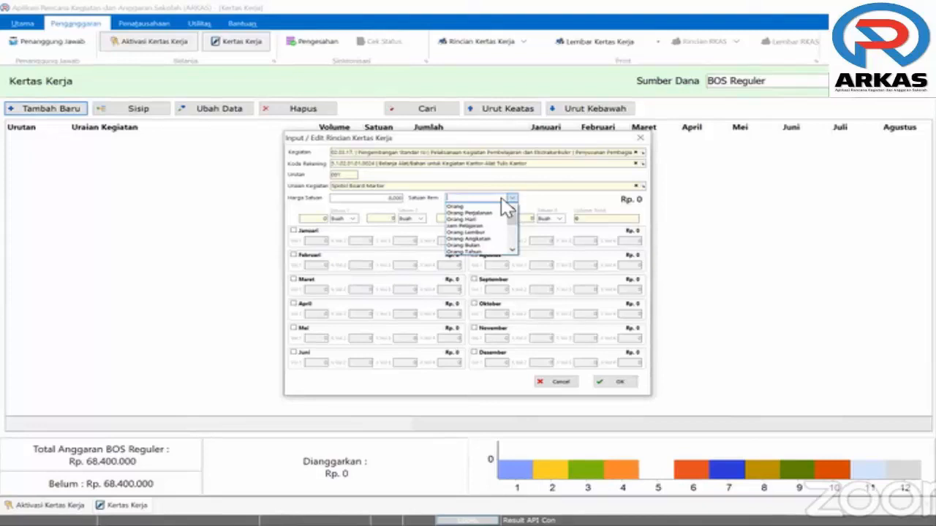
type("Buah")
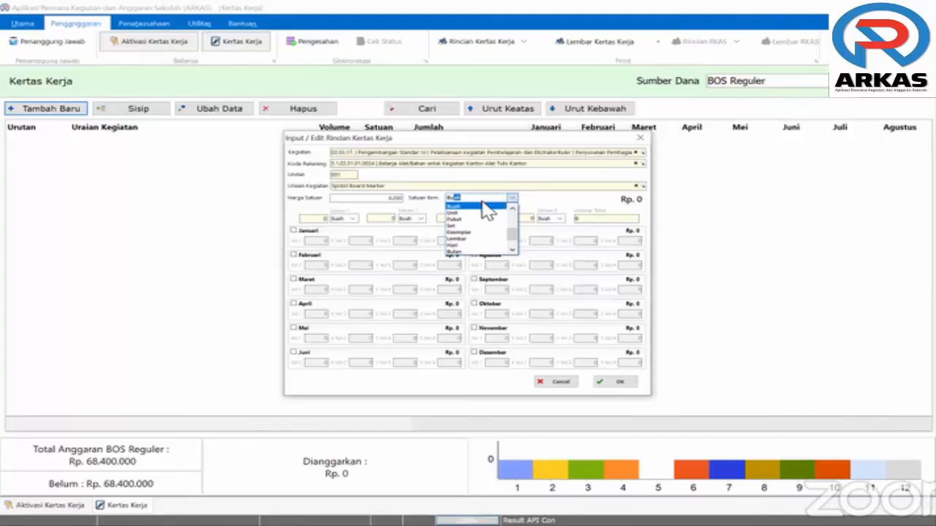
left_click(476, 208)
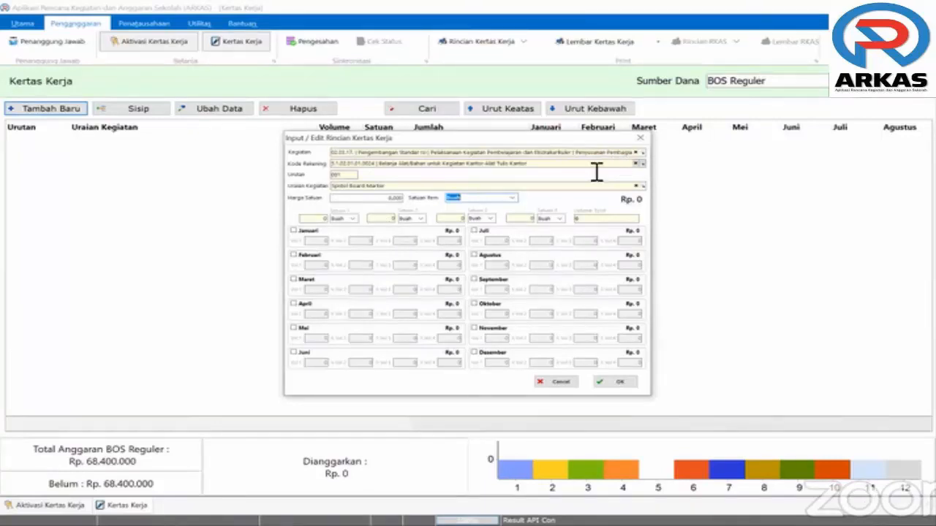
Tick Juli and enter volume 5 Buah, giving a Rp. 40.000 marker total
left_click(473, 230)
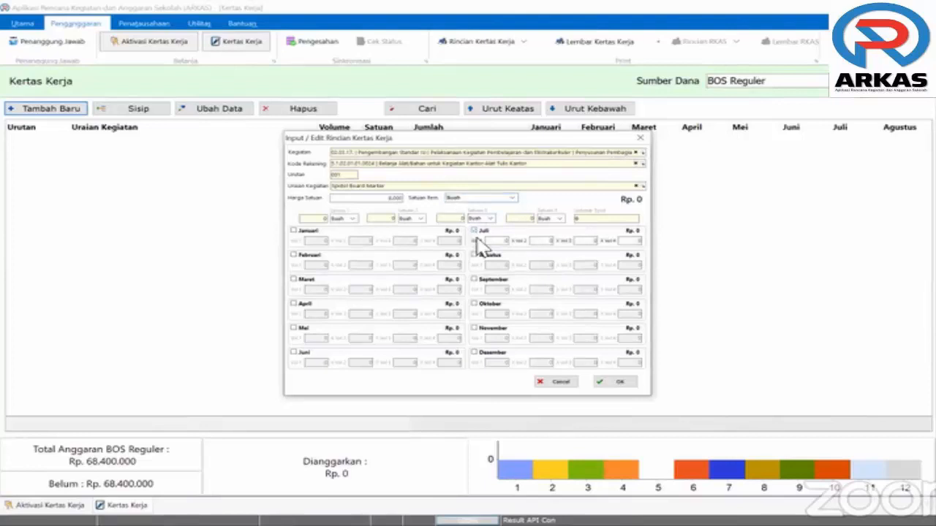
left_click_drag(503, 242, 520, 245)
type("5")
left_click(543, 244)
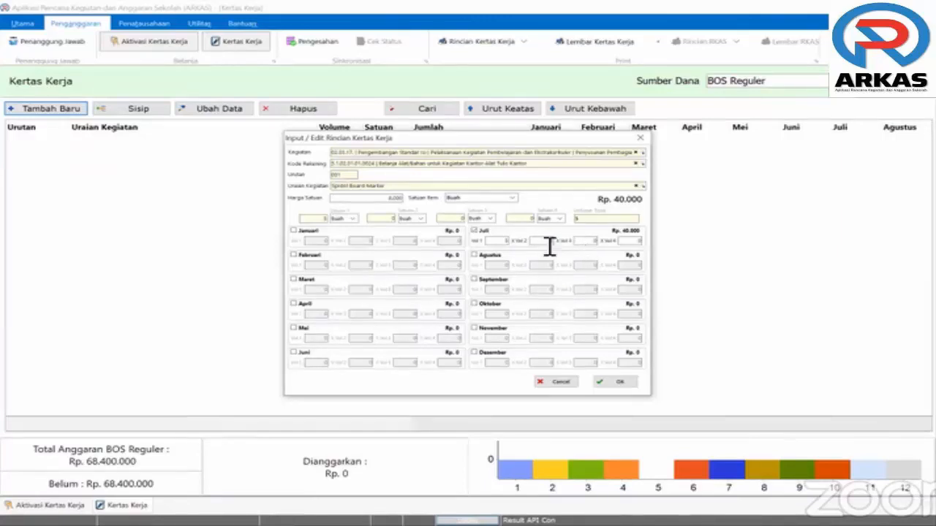
type("2")
double_click(349, 222)
left_click(346, 220)
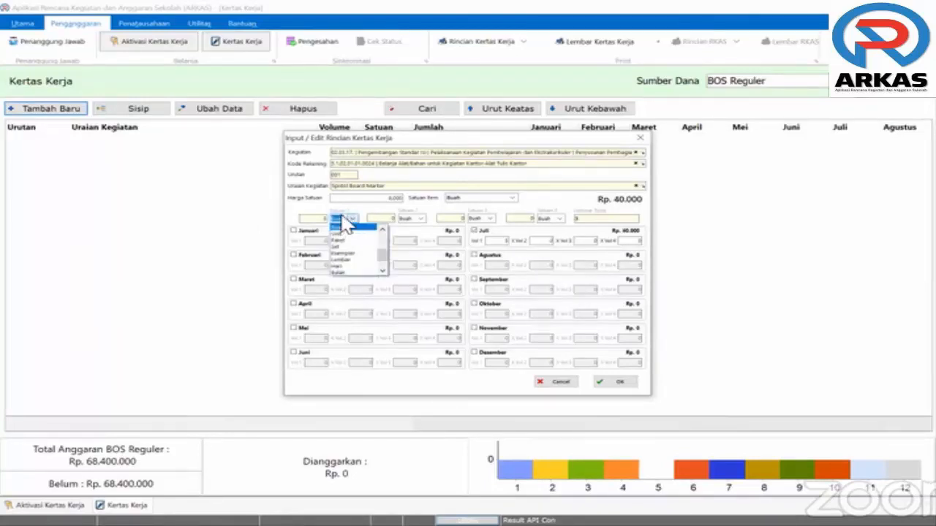
left_click(341, 227)
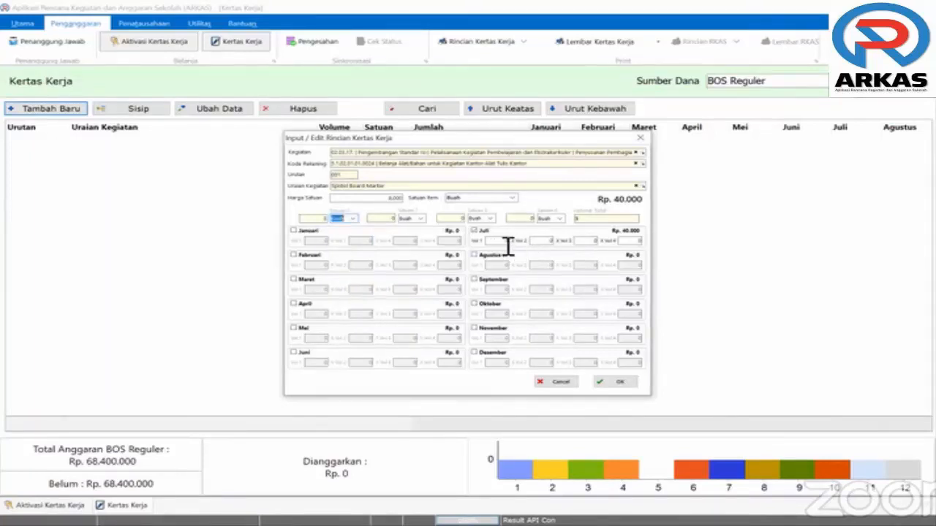
left_click(350, 221)
Save the marker entry and check its Sub Program and Kode Rekening rows in the worksheet
left_click(627, 386)
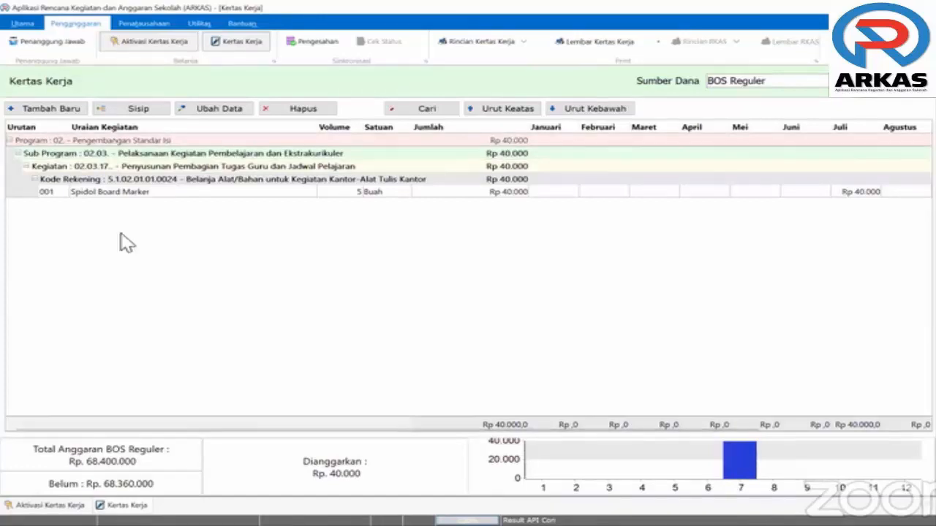
left_click(146, 155)
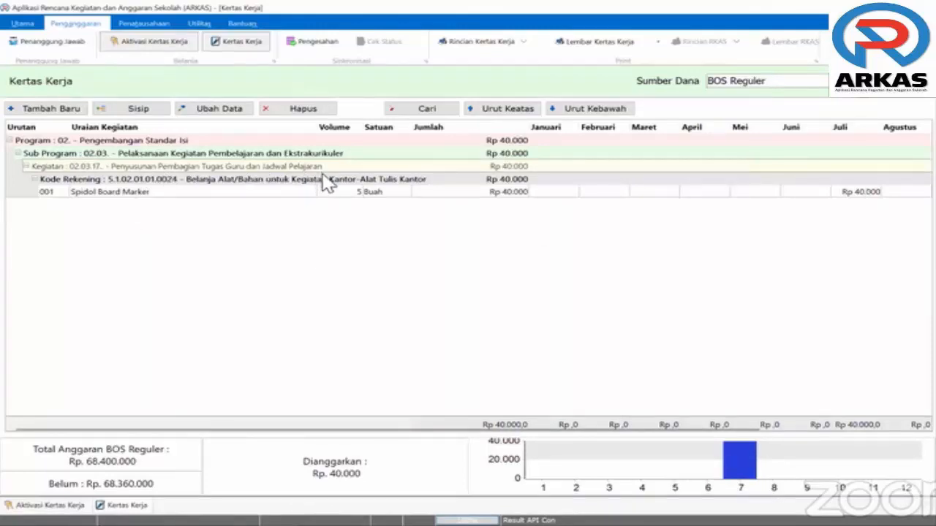
left_click(154, 179)
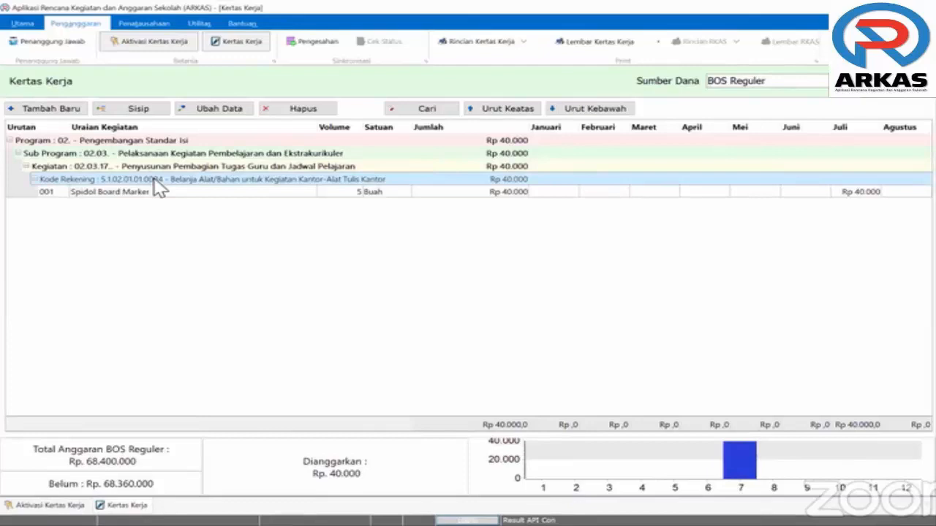
Add another entry with Kegiatan 06.07.10 Pembayaran Rek Listrik, found by searching 'listr'
left_click(51, 115)
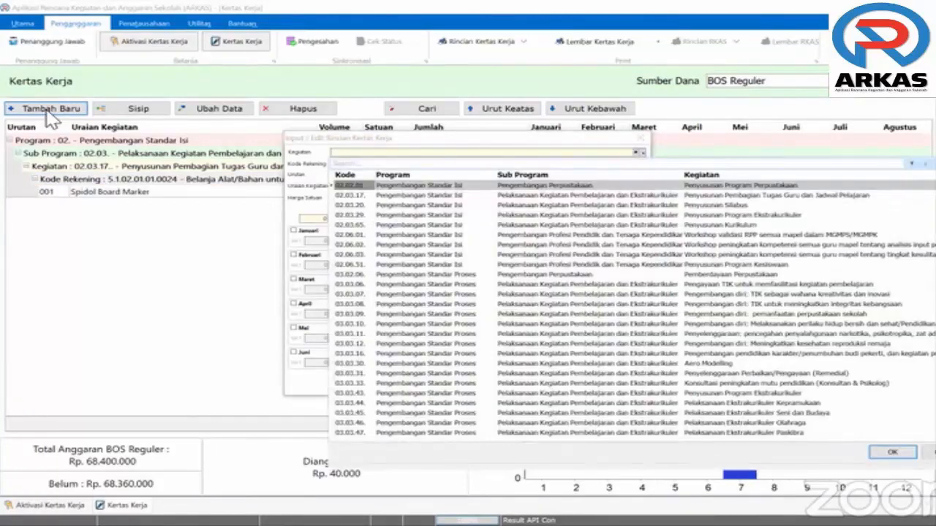
type("li")
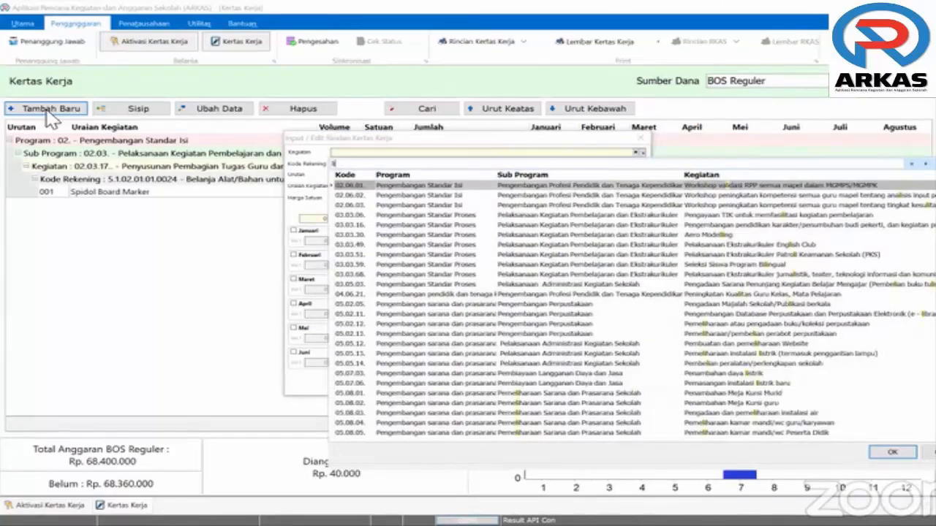
type("str")
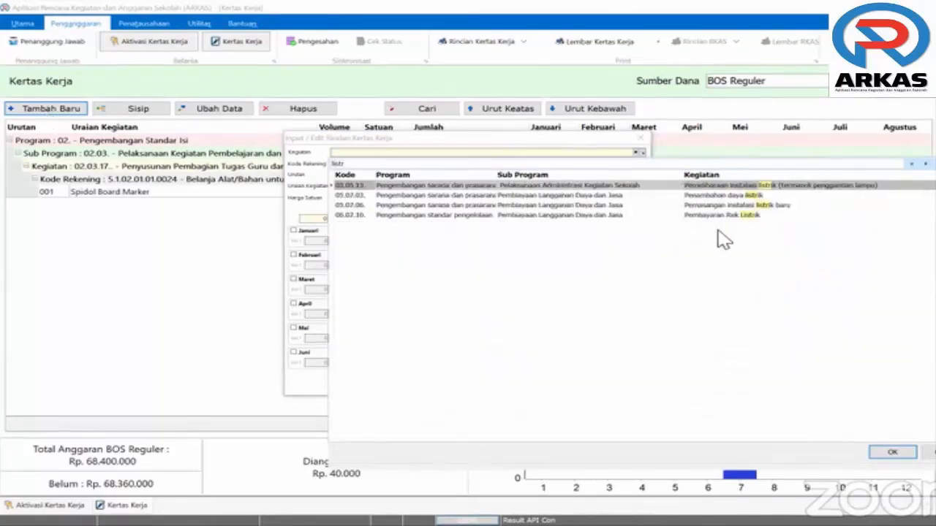
key("Down")
key("Down")
key("Down")
left_click(737, 187)
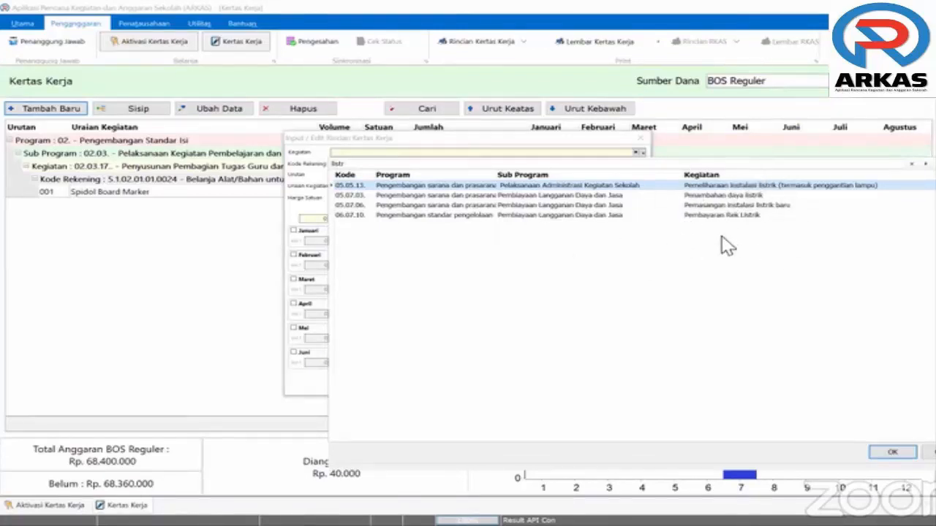
left_click(726, 217)
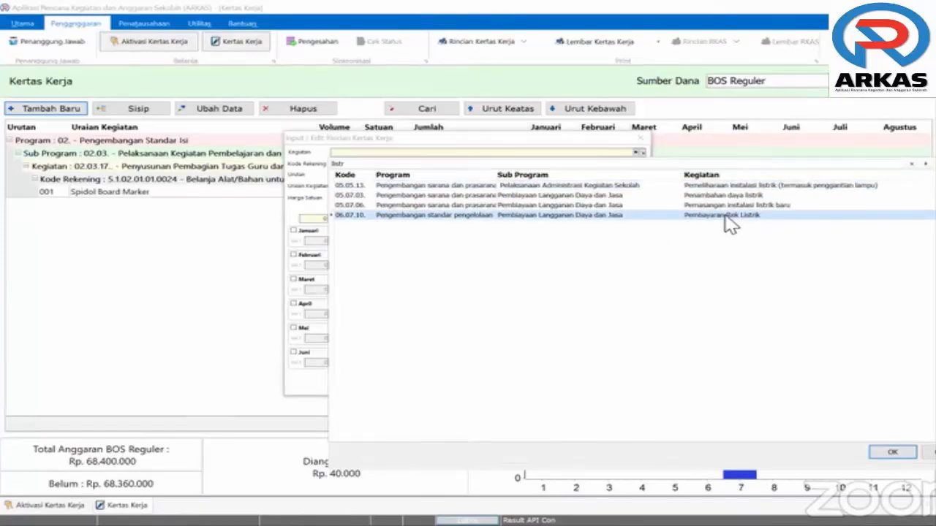
left_click(892, 454)
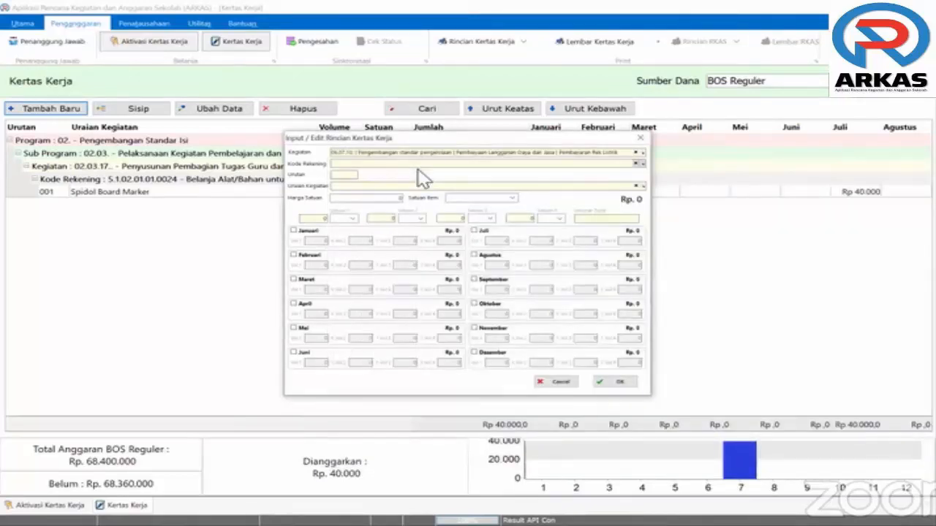
Search 'listrik' and set the account code to 5.1.02.02.01.0061 Belanja Tagihan Listrik
left_click(418, 165)
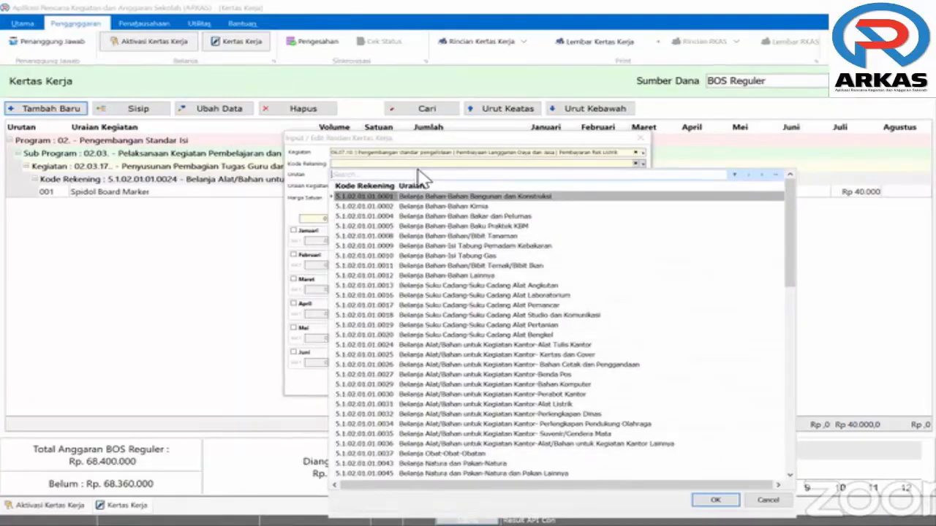
type("listrik")
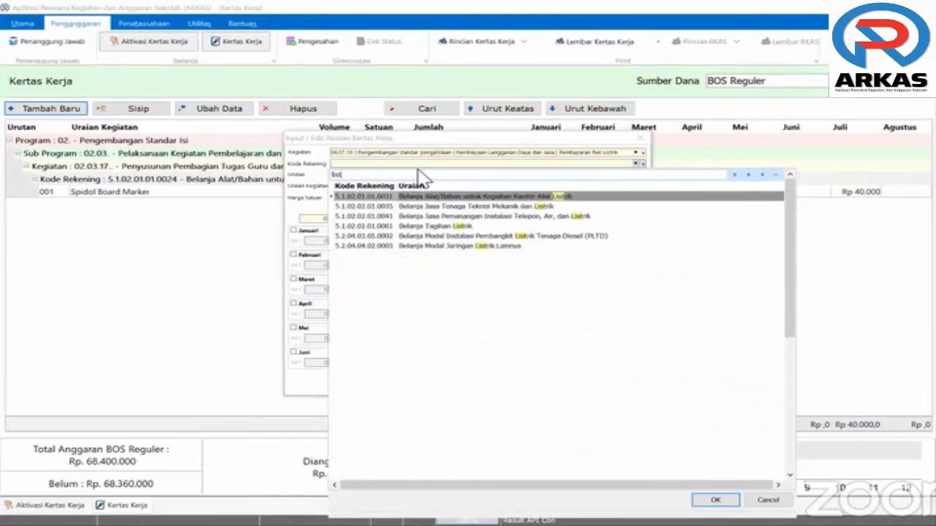
left_click(439, 226)
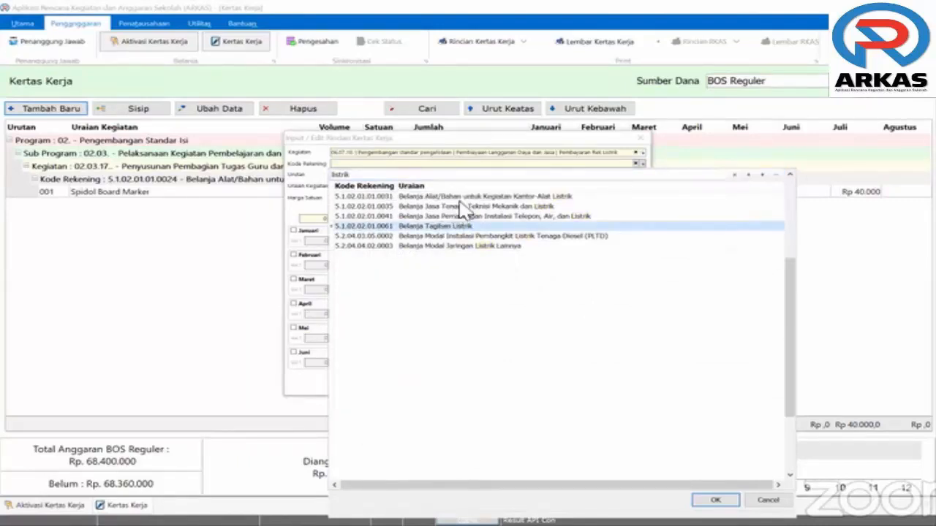
left_click(460, 201)
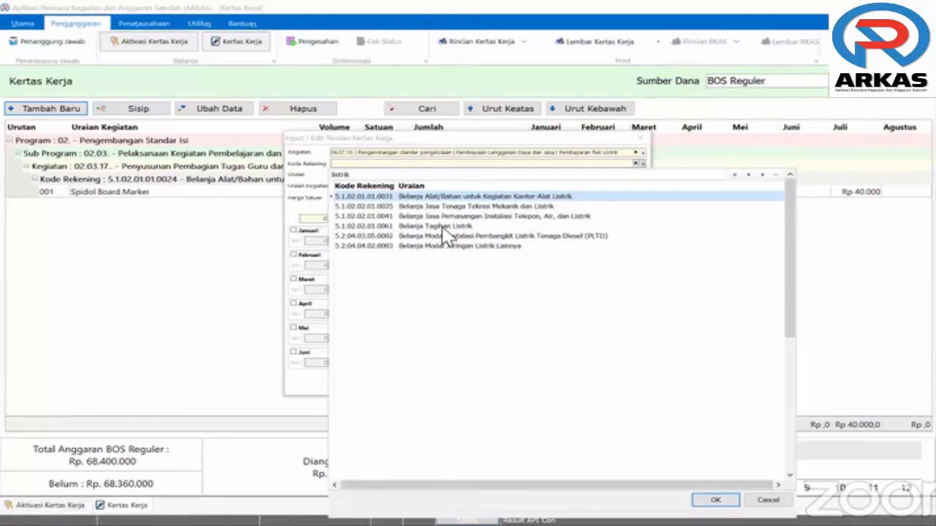
left_click(443, 227)
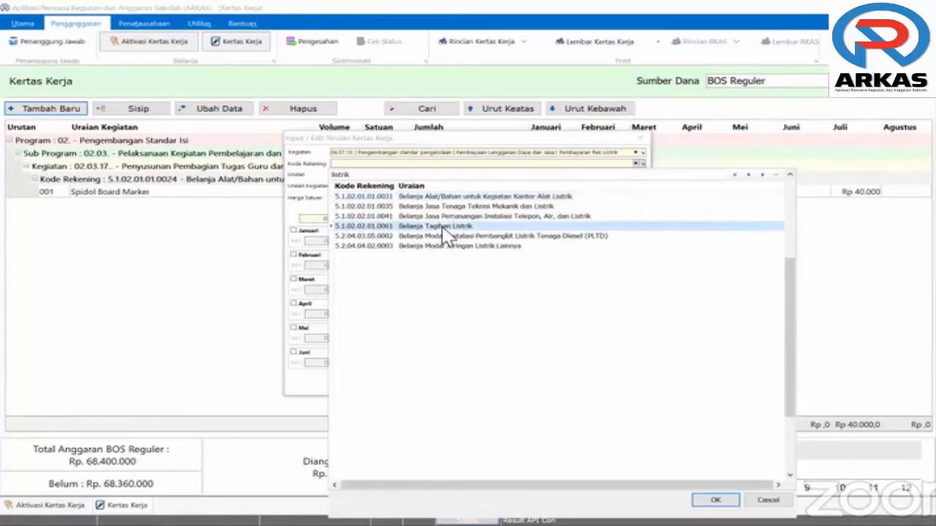
double_click(443, 228)
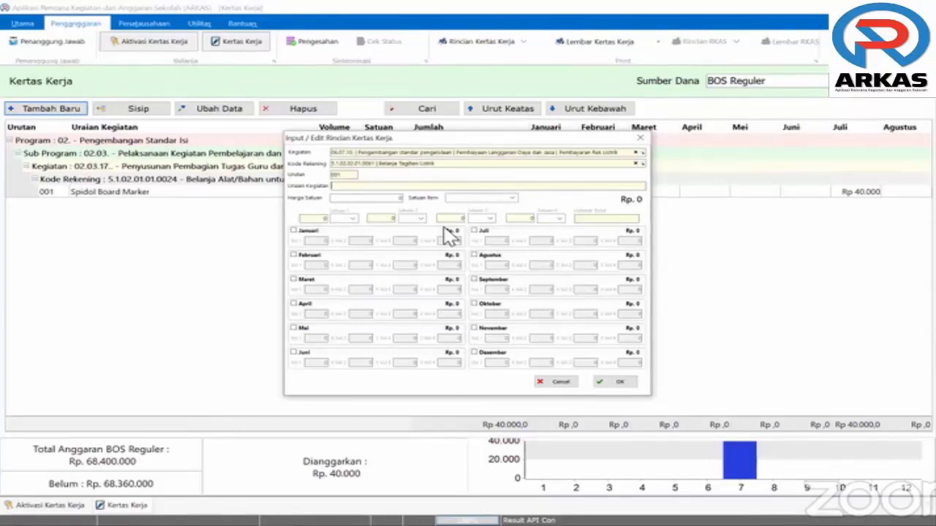
Enter 'Pembayaran Rekening Listrik' as the electricity entry's Uraian Kegiatan
type("Pembayaran Rekening Lis")
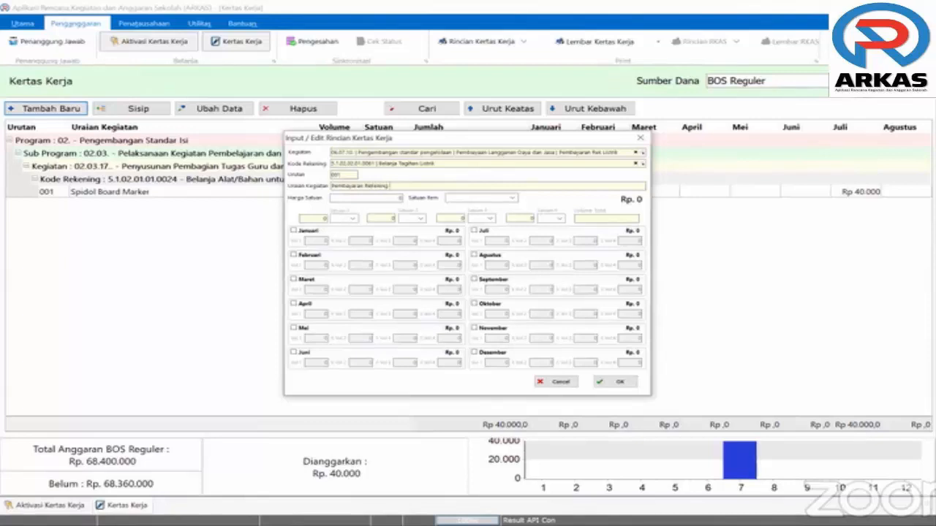
type("trik")
left_click(386, 200)
Enter a provisional unit price of 2000 and set the unit to Bulan
type("200000")
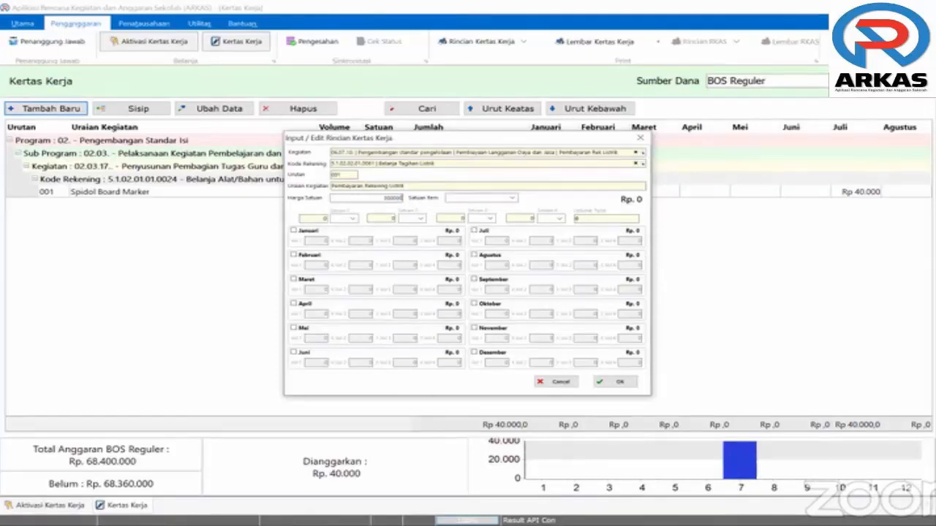
left_click(480, 200)
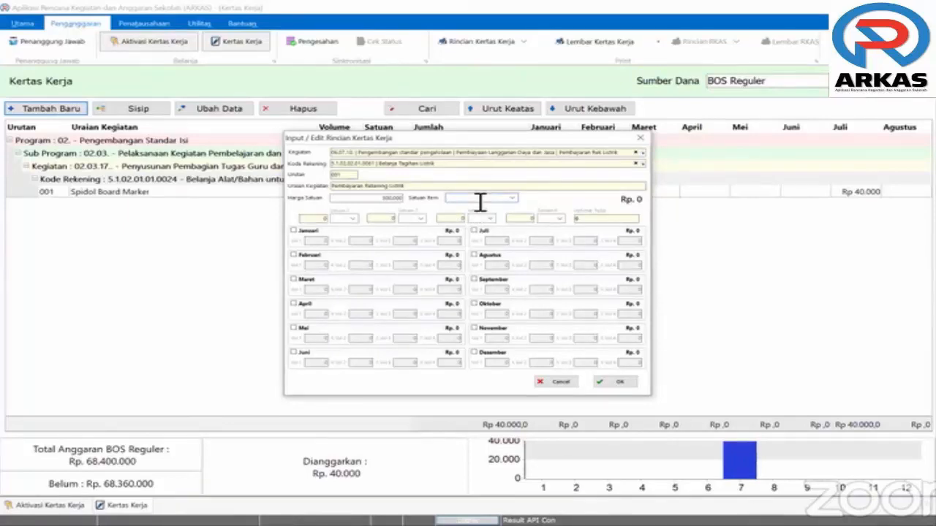
type("Kwh")
key("BackSpace")
key("BackSpace")
key("BackSpace")
type("Bulan")
Tick the months Januari through Desember in the electricity spending schedule
left_click(294, 231)
left_click(294, 255)
left_click(294, 305)
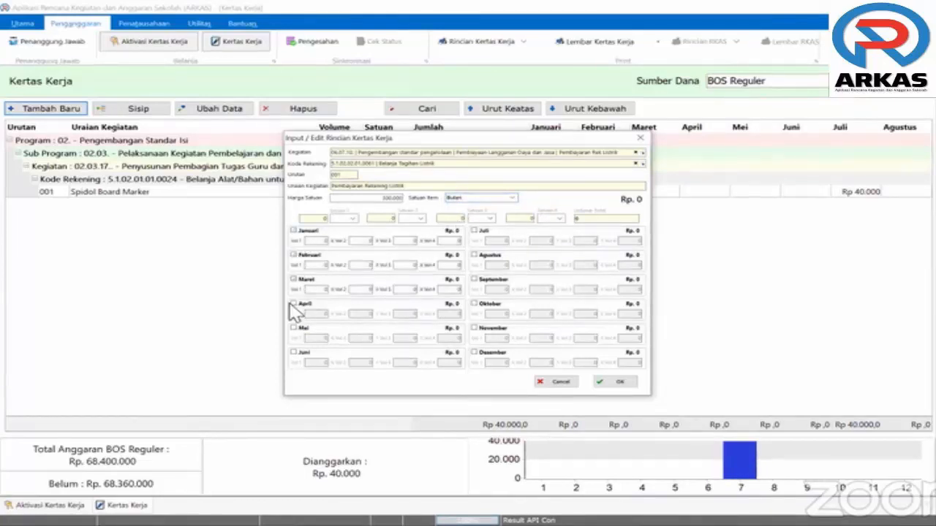
left_click(293, 328)
left_click(294, 352)
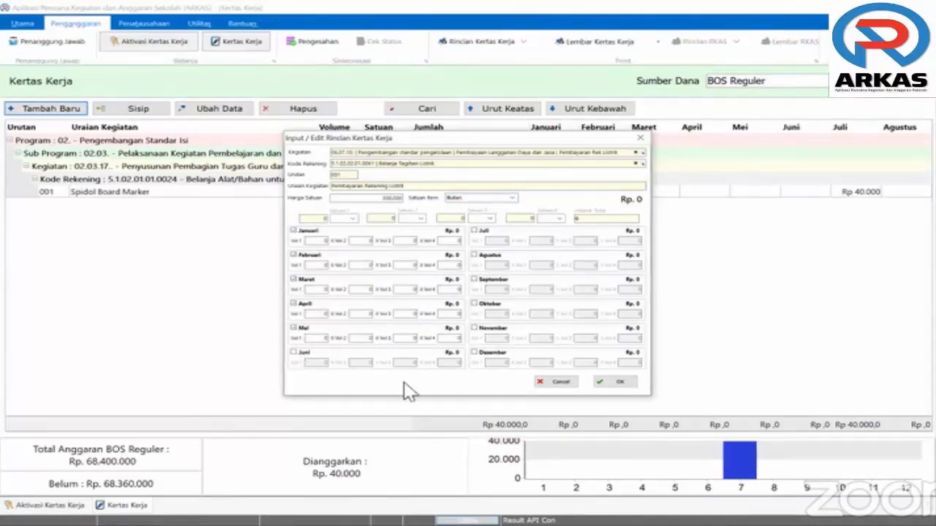
left_click(473, 353)
left_click(474, 329)
left_click(474, 303)
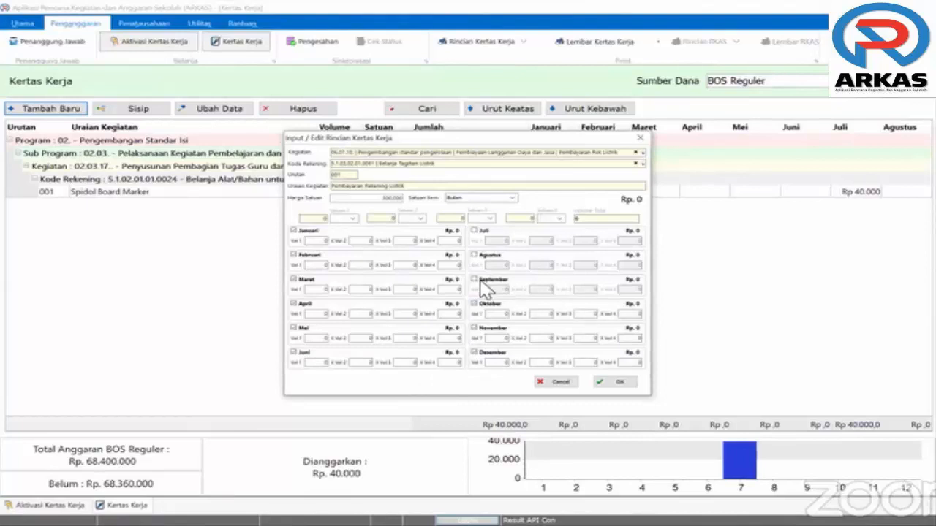
left_click(474, 255)
left_click(474, 230)
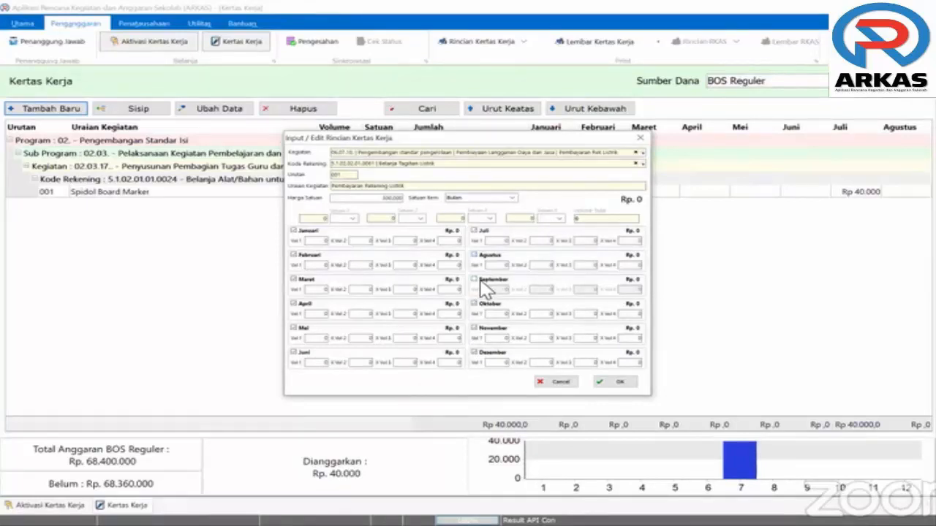
left_click(476, 280)
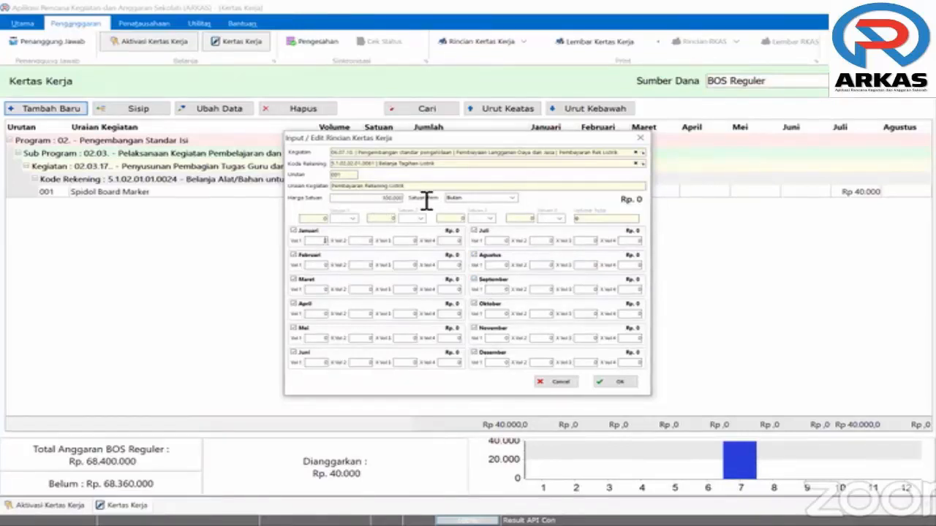
Change the unit price to 500000 and set January's volume to 1
double_click(393, 199)
key("BackSpace")
type("120000")
left_click(368, 241)
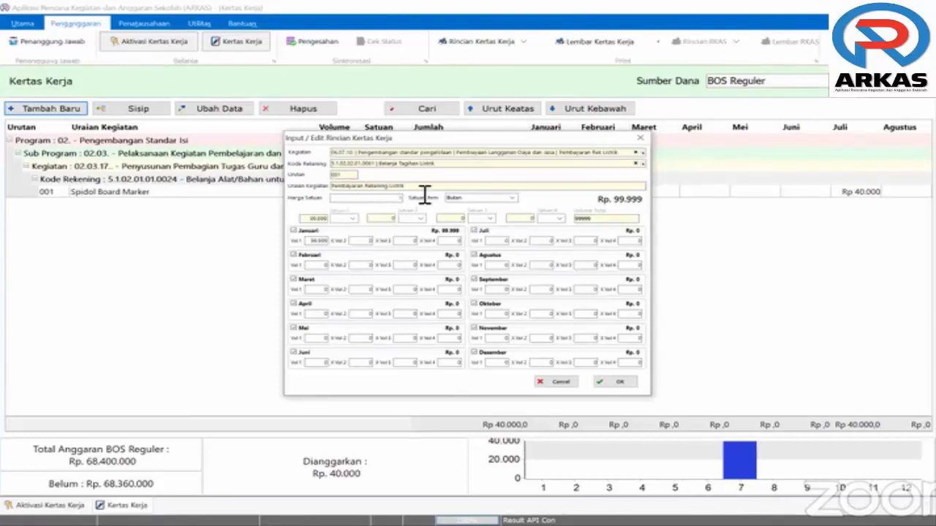
type("5000")
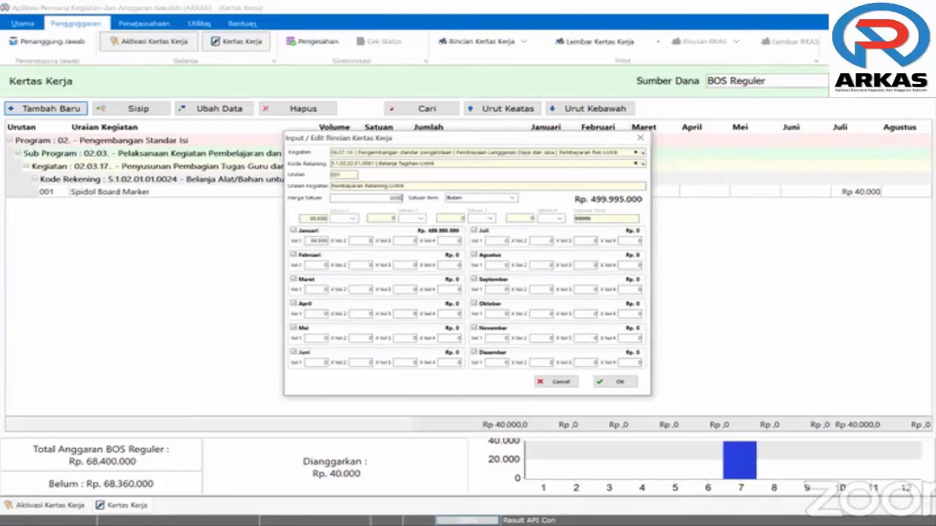
type("00")
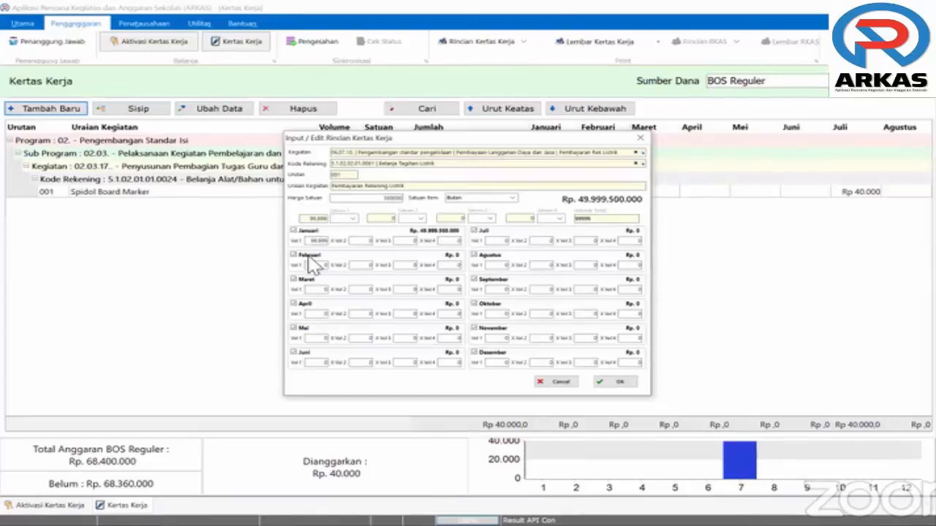
left_click_drag(313, 244, 397, 242)
key("BackSpace")
type("1")
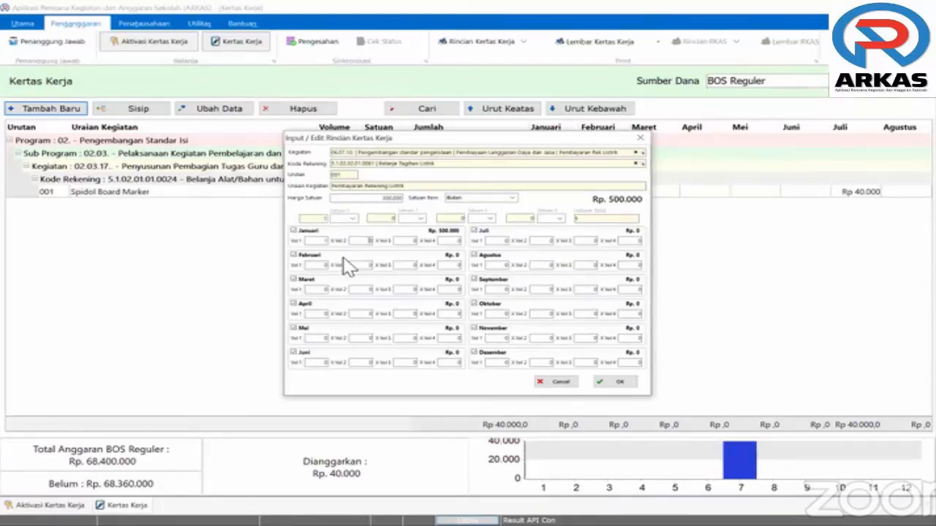
Enter a volume of 1 for Februari through Juni
left_click(326, 266)
type("1")
left_click(326, 315)
type("1")
left_click(327, 291)
type("1")
left_click(326, 339)
type("1")
left_click(326, 362)
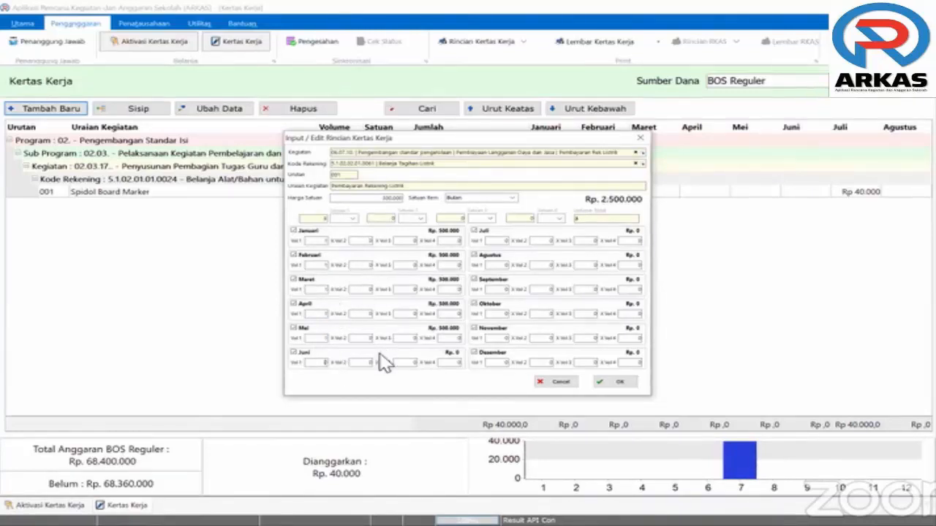
type("1")
Enter volume 1 for Juli through Desember and save the Rp 6.000.000 electricity entry
left_click(507, 241)
type("1")
left_click(506, 266)
type("1")
left_click(506, 290)
type("1")
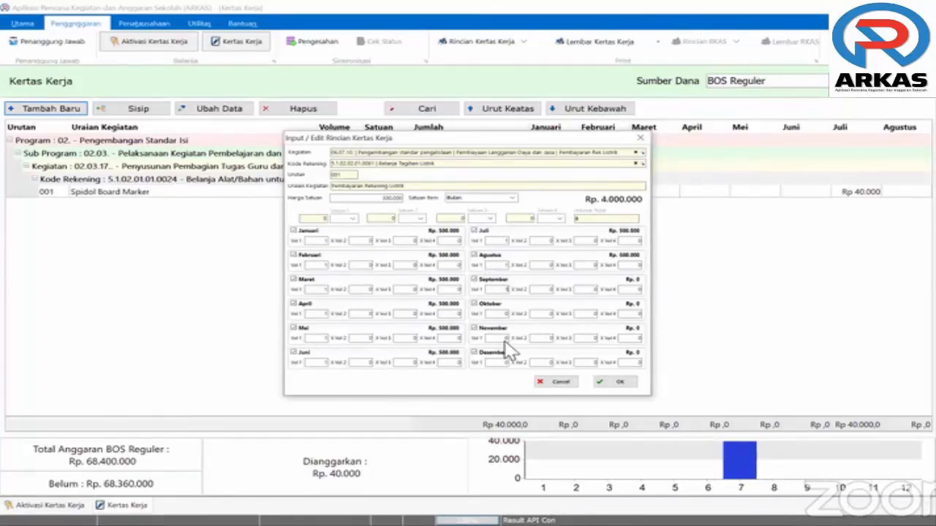
left_click(507, 314)
type("1")
key("Tab")
type("11")
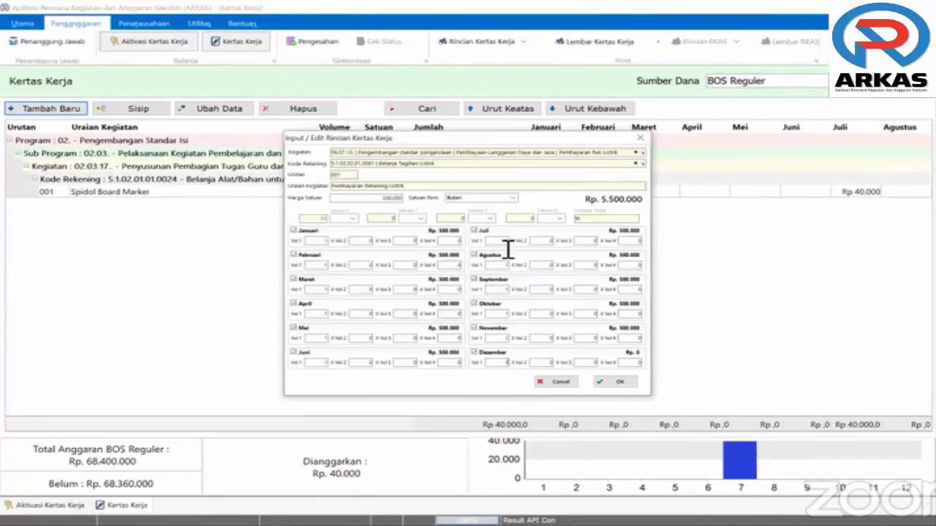
left_click(508, 244)
left_click(617, 383)
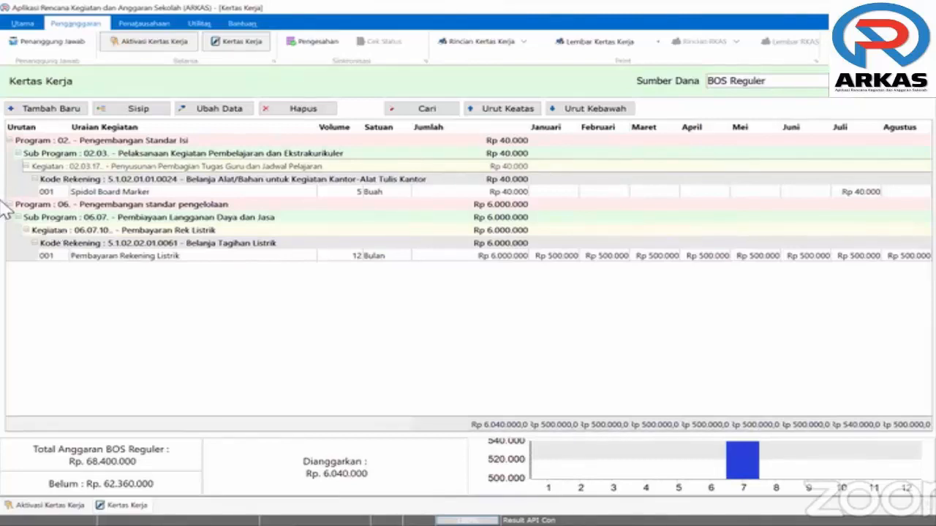
Add a new entry with Kegiatan 05.08.07 Pengecatan, perbaikan atap bocor, found by searching 'Pemeliharaan'
left_click(52, 110)
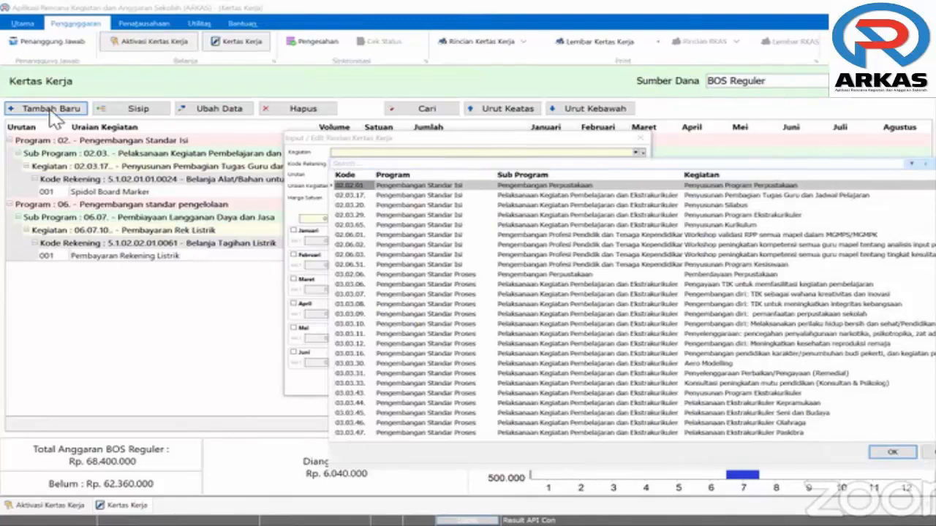
type("Pemelih")
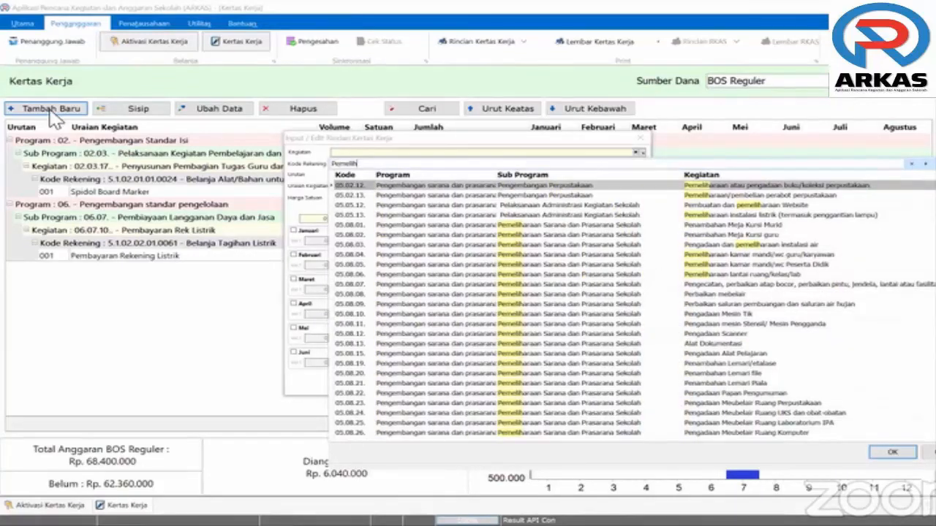
type("araan")
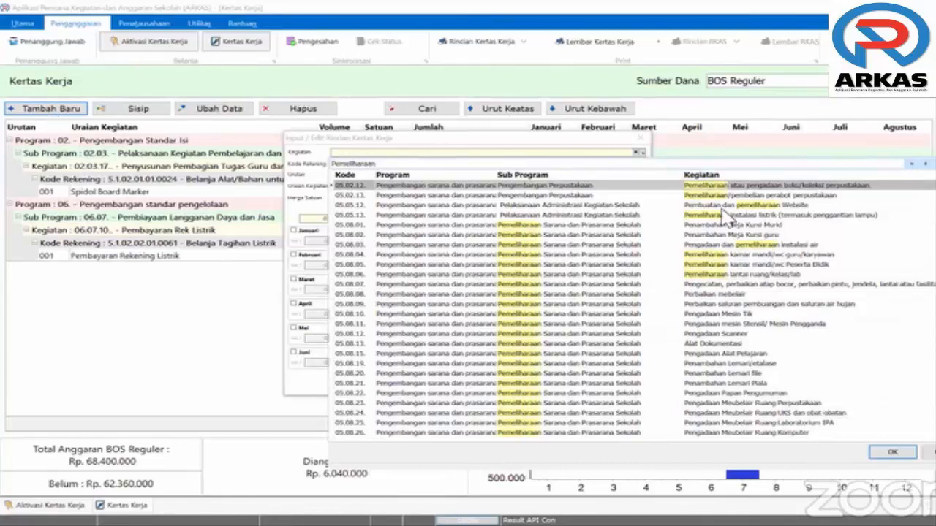
left_click(727, 256)
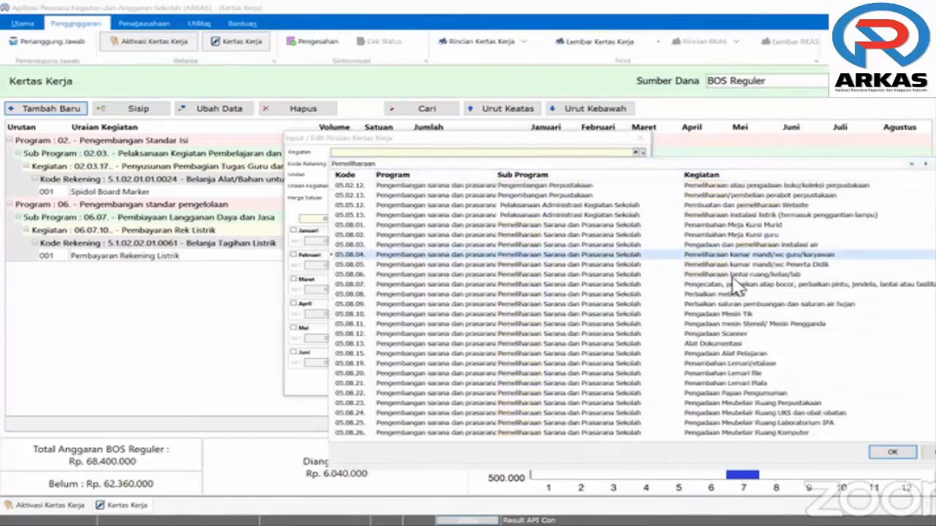
left_click(733, 274)
left_click(740, 284)
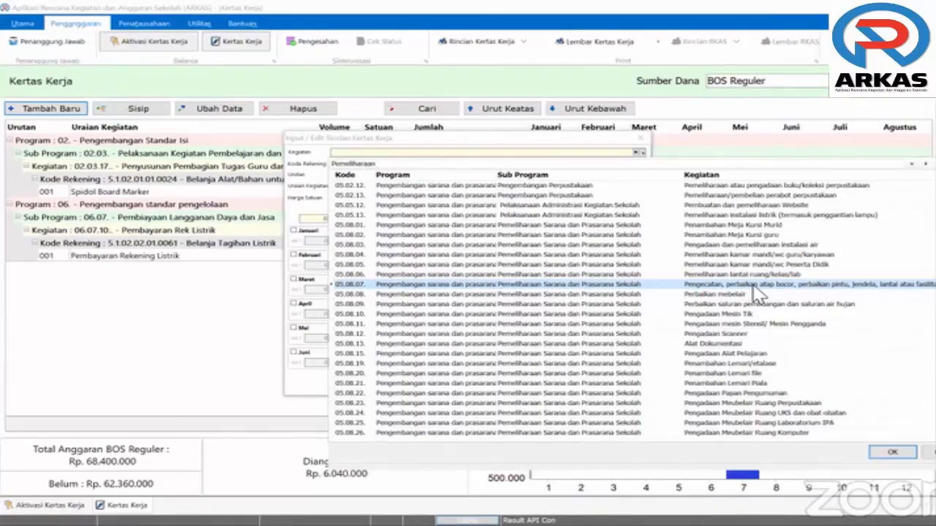
key("Return")
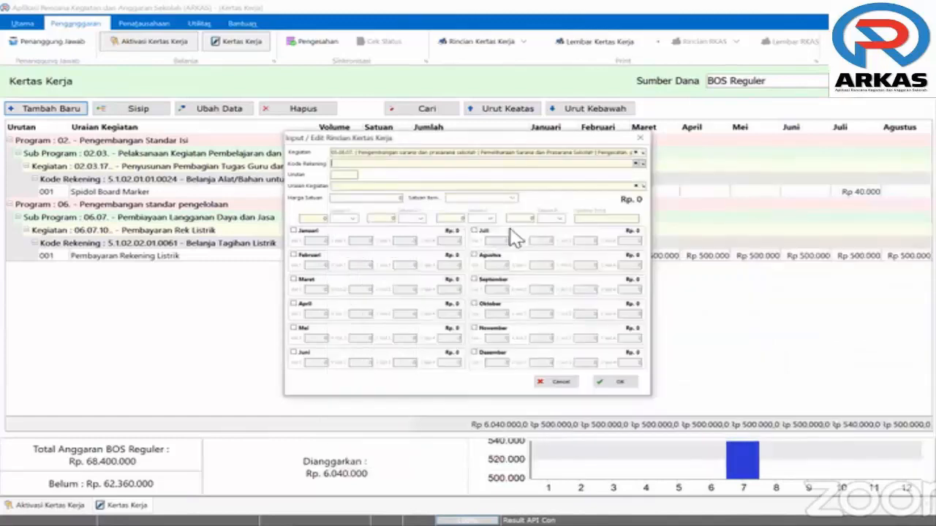
Search 'bangunan' and pick account 5.1.02.01.01.0001 Belanja Bahan-Bahan Bangunan dan Konstruksi
key("Return")
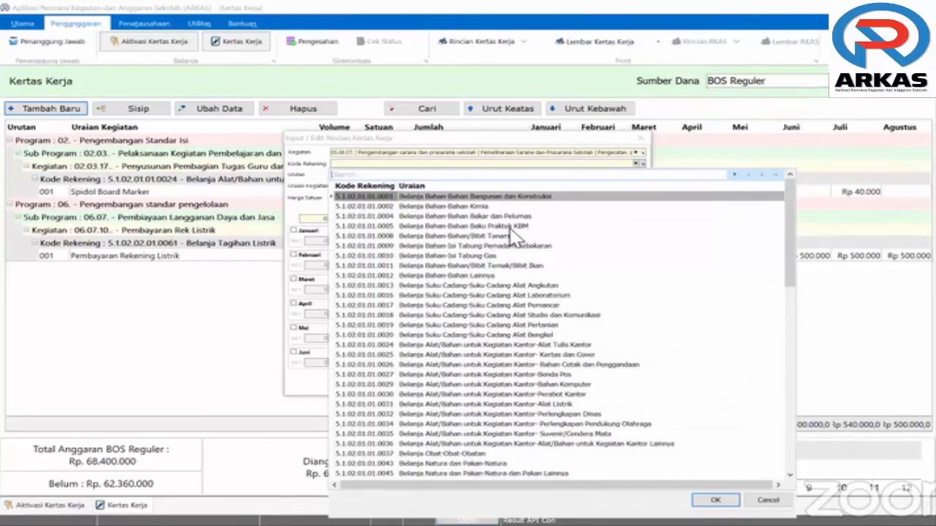
type("b")
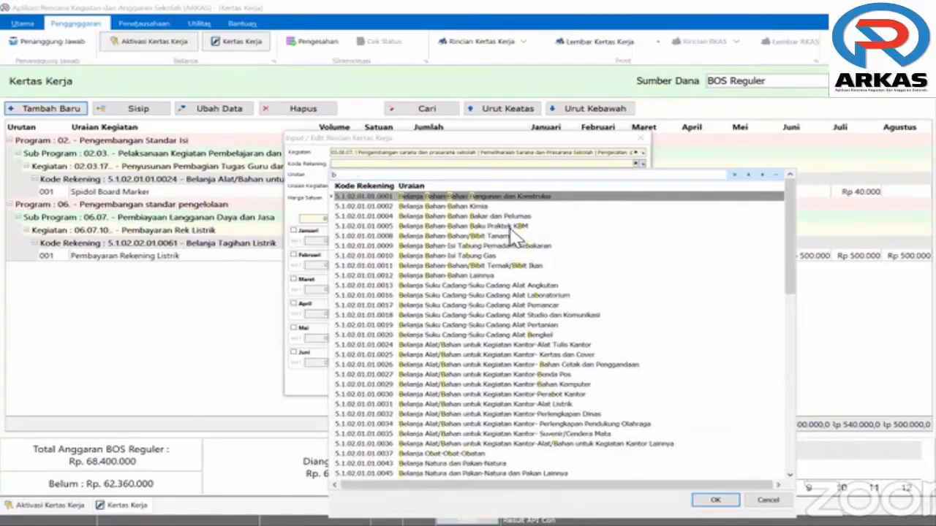
type("angun")
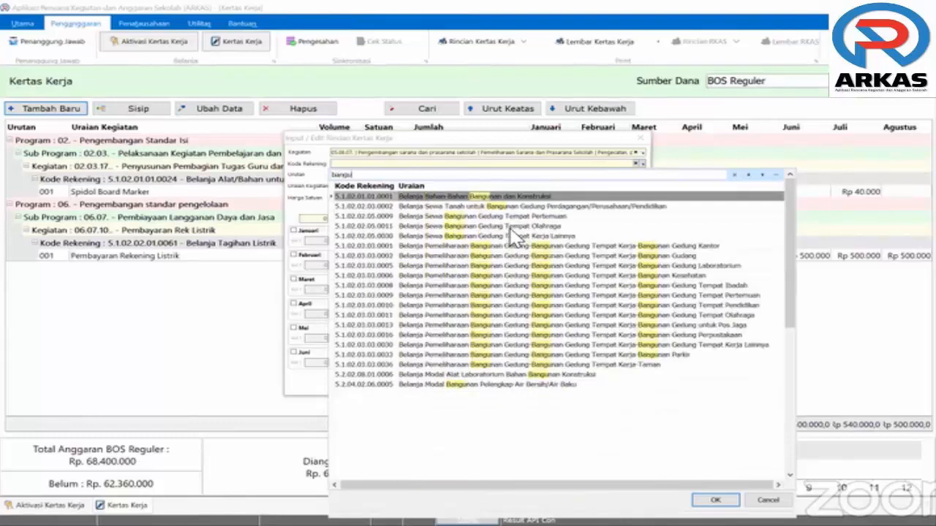
type("ab")
key("BackSpace")
type("n")
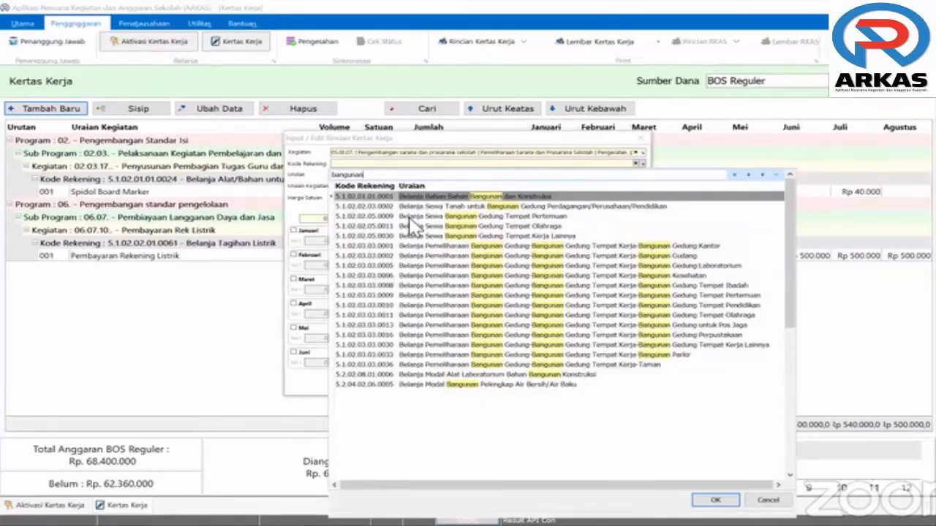
left_click(453, 198)
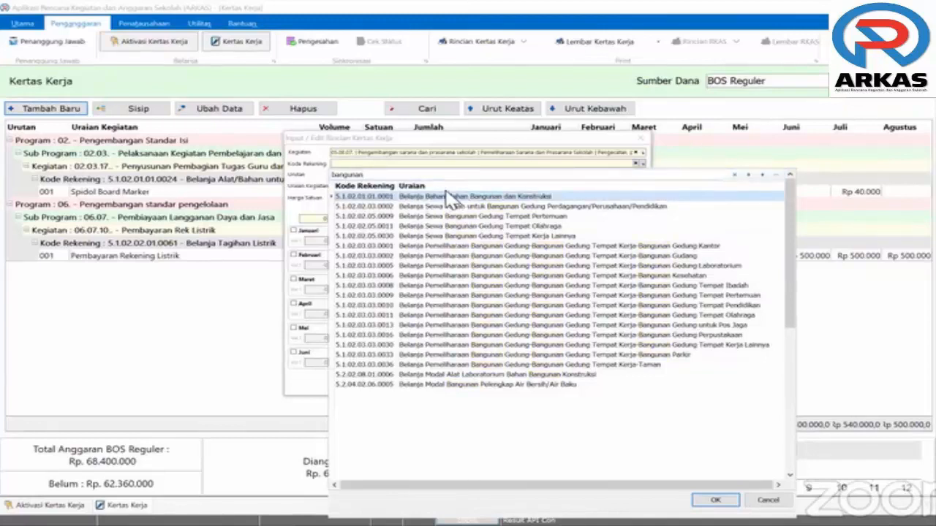
double_click(450, 196)
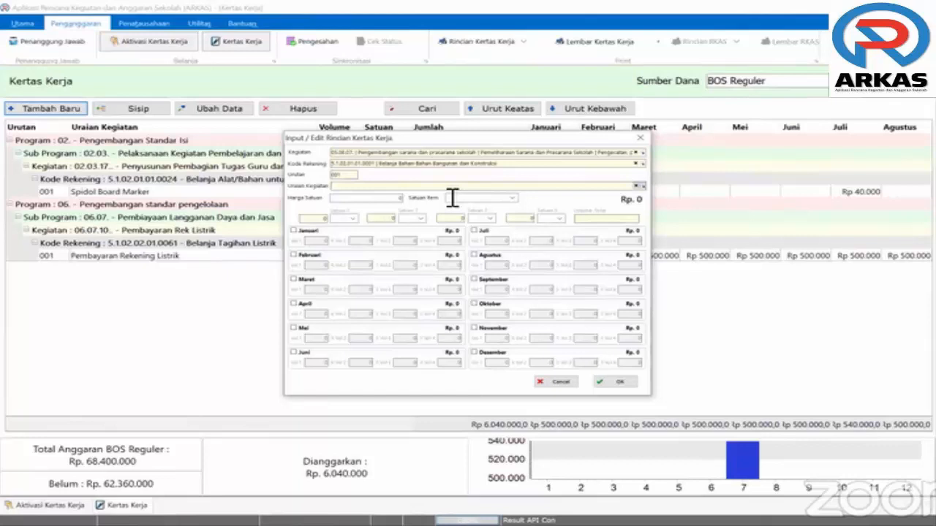
Choose Semen (Sak) from the item list and type 60000 as the unit price
left_click(447, 189)
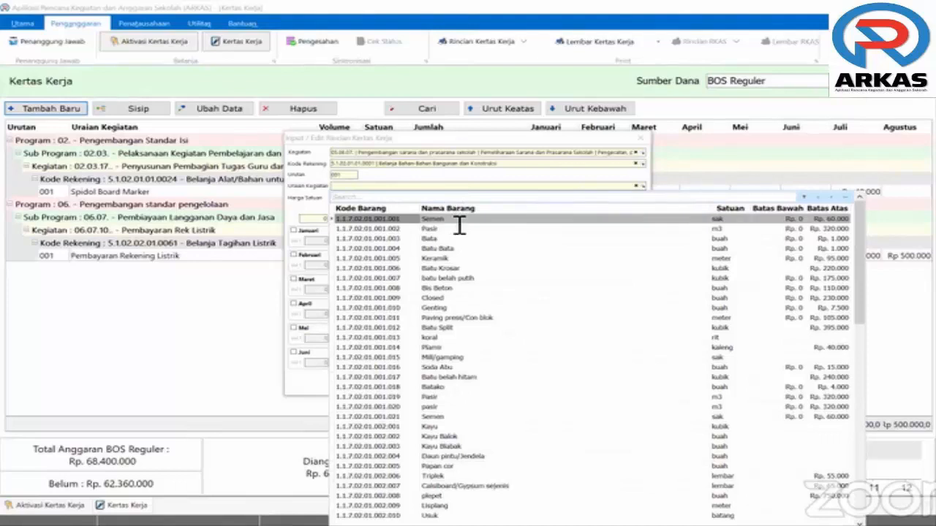
left_click(459, 219)
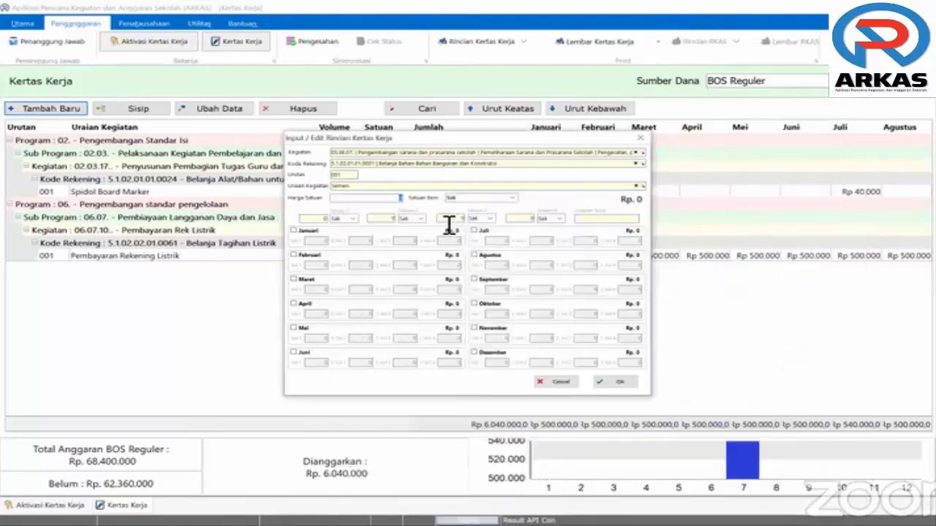
left_click(636, 187)
left_click(586, 189)
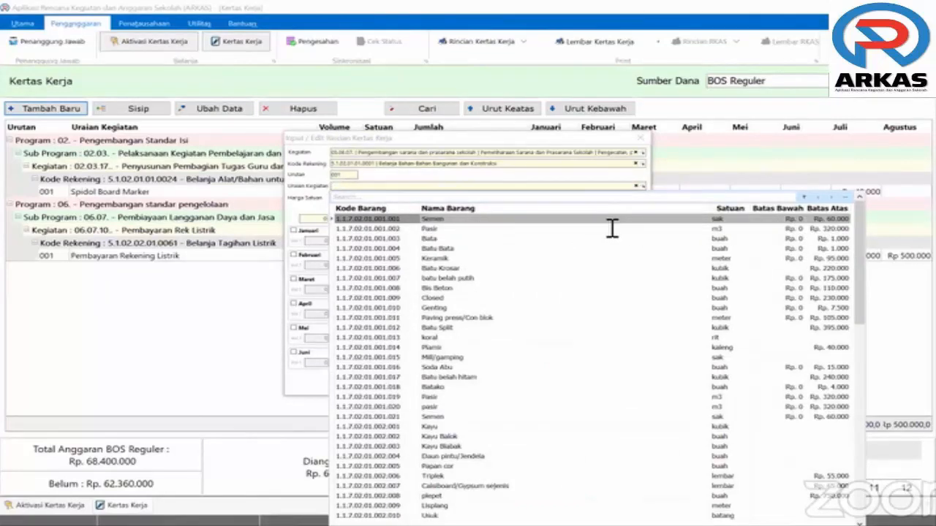
left_click(385, 215)
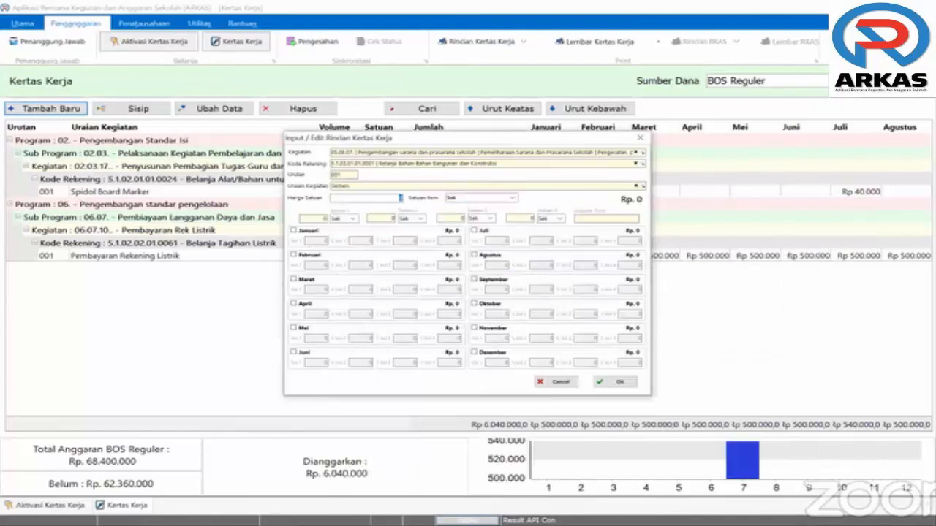
type("60.")
type("00")
type("0")
Schedule 3 sacks in Juni, correct the price to 60.000 after the warning, and save
left_click(295, 354)
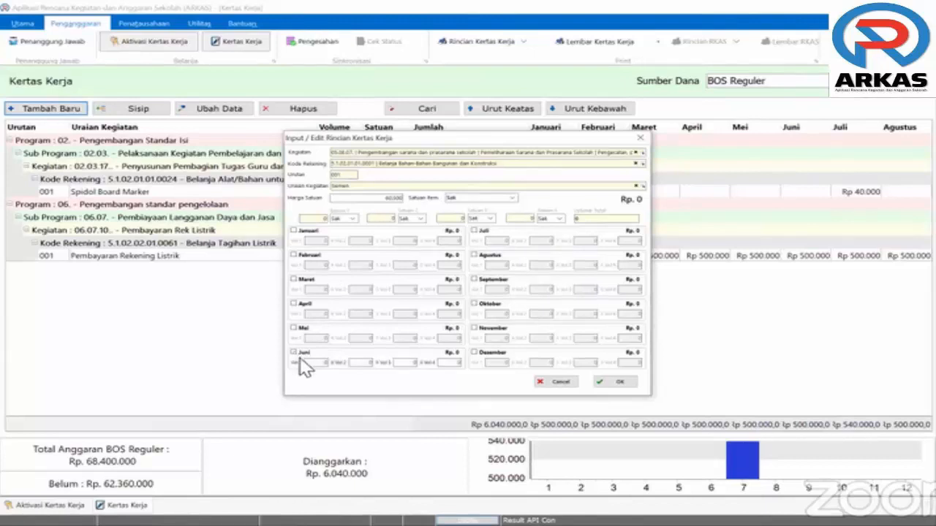
left_click(327, 368)
left_click(484, 199)
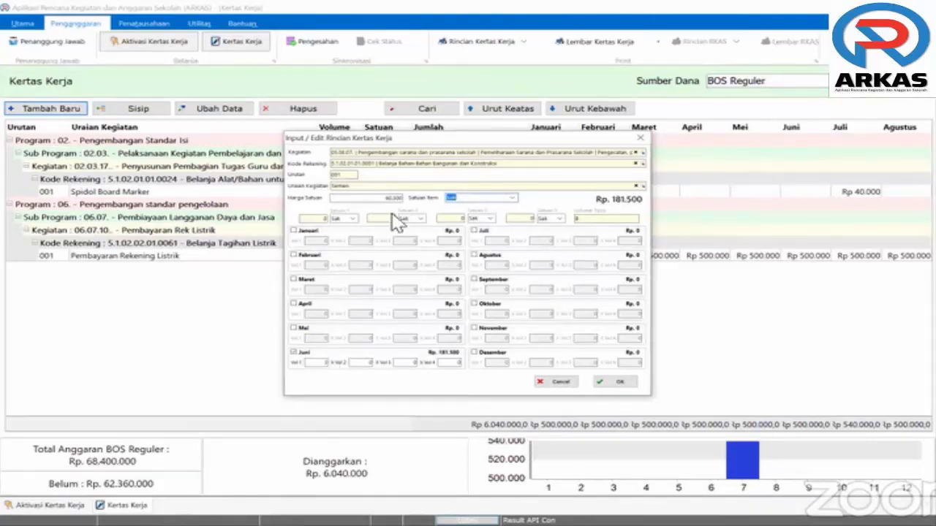
left_click(620, 383)
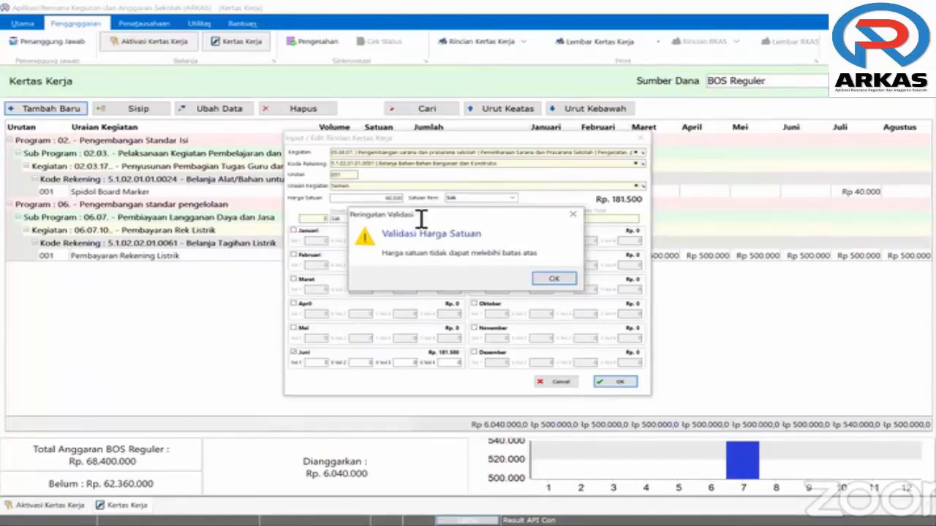
left_click(400, 199)
key("BackSpace")
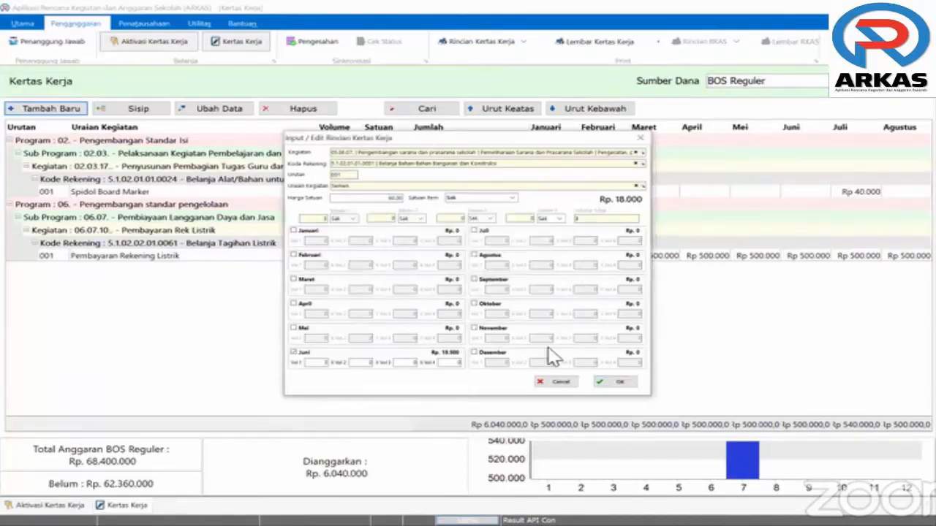
type("0")
left_click(616, 384)
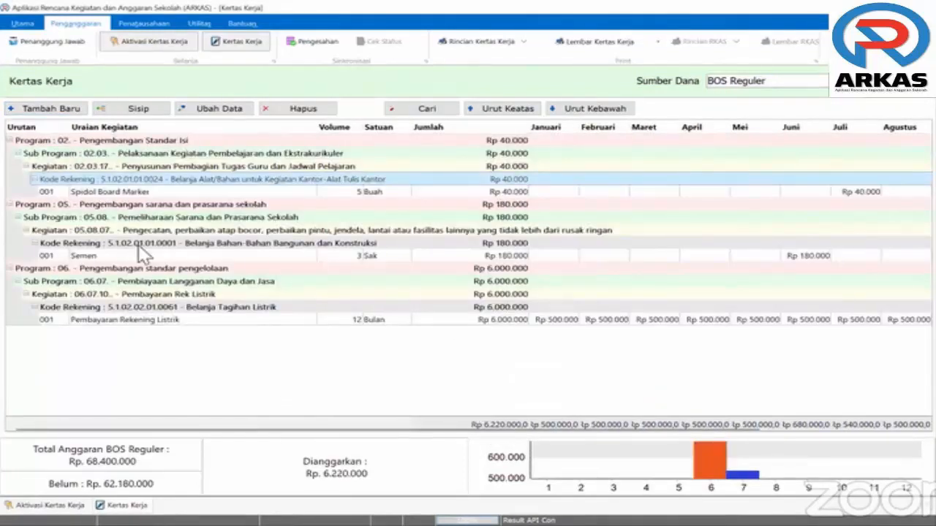
left_click(196, 235)
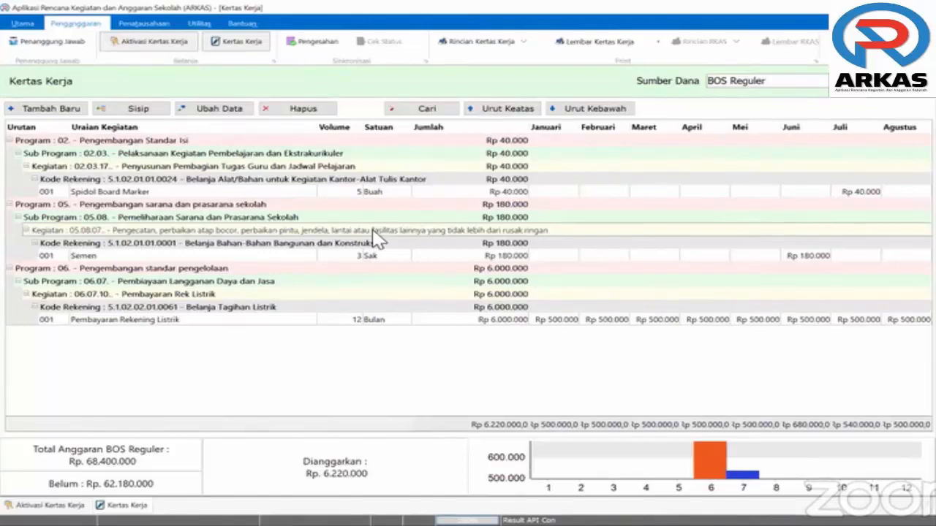
left_click(183, 169)
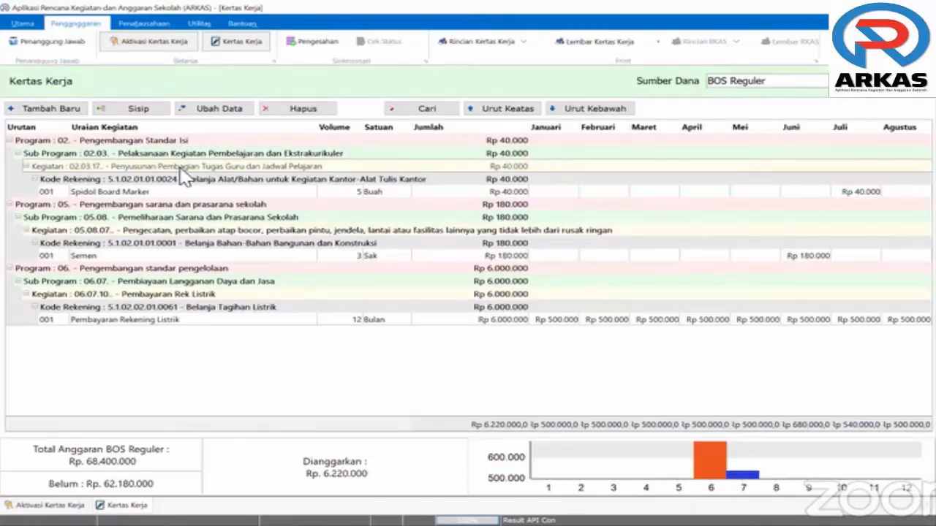
left_click(100, 195)
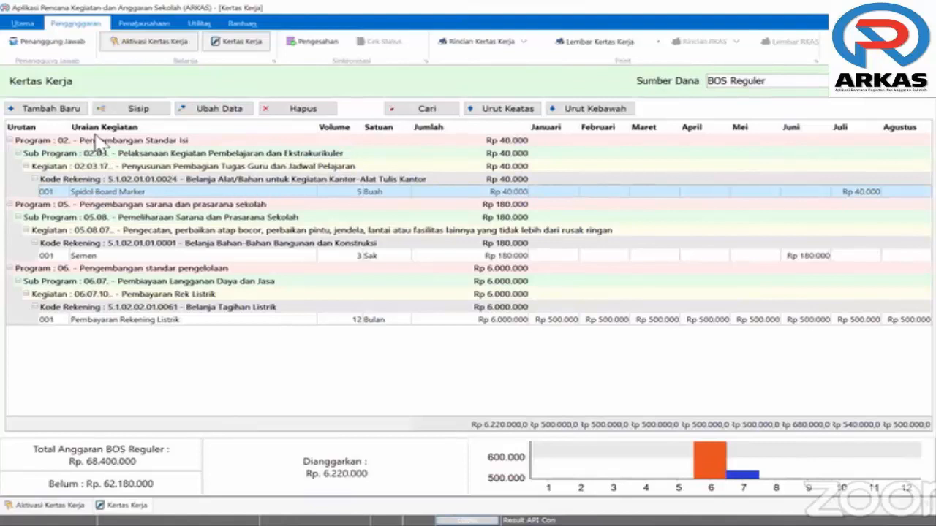
Insert a line under 02.03.17 with account 5.1.02.01.01.0052 Belanja Makanan dan Minuman Rapat
left_click(137, 114)
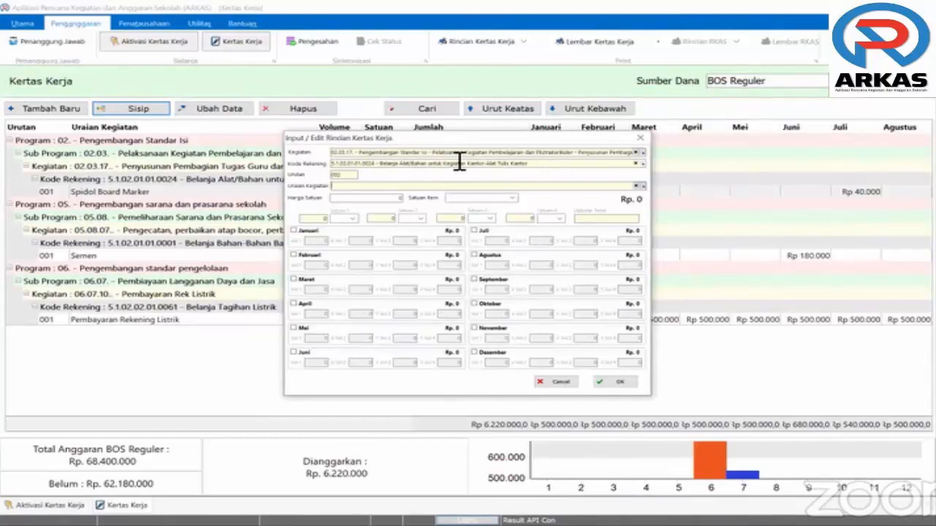
left_click(635, 164)
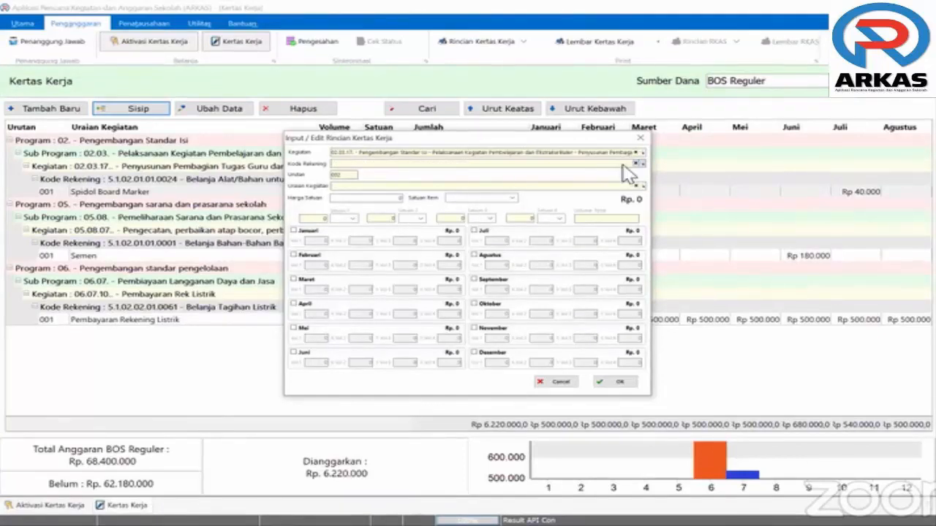
left_click(628, 174)
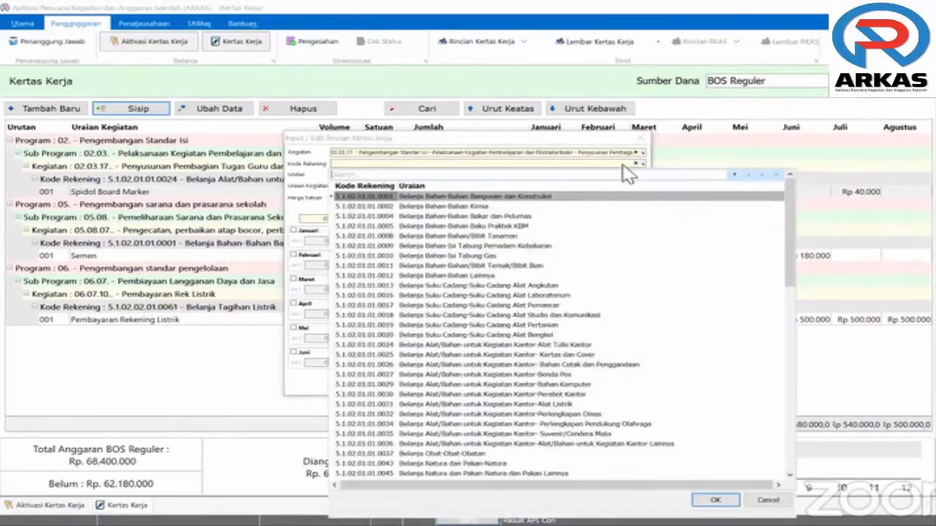
type("makanan")
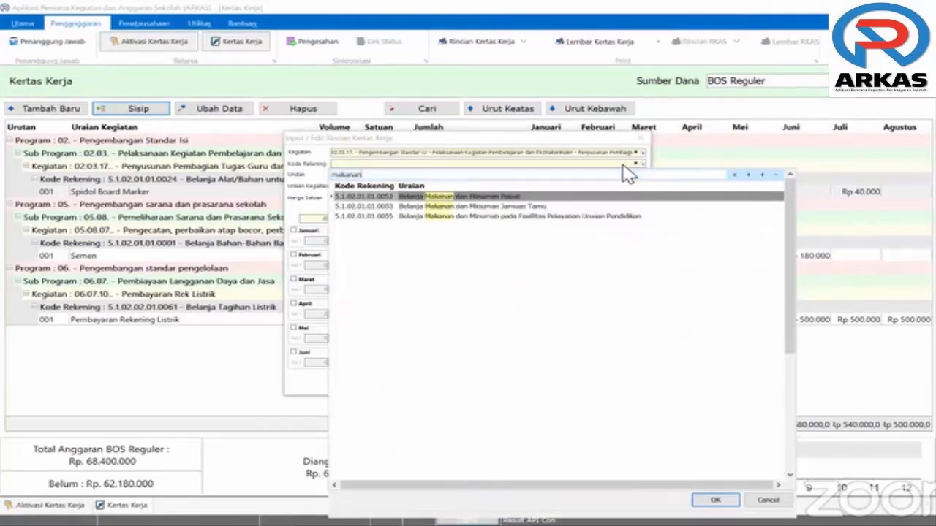
left_click(561, 197)
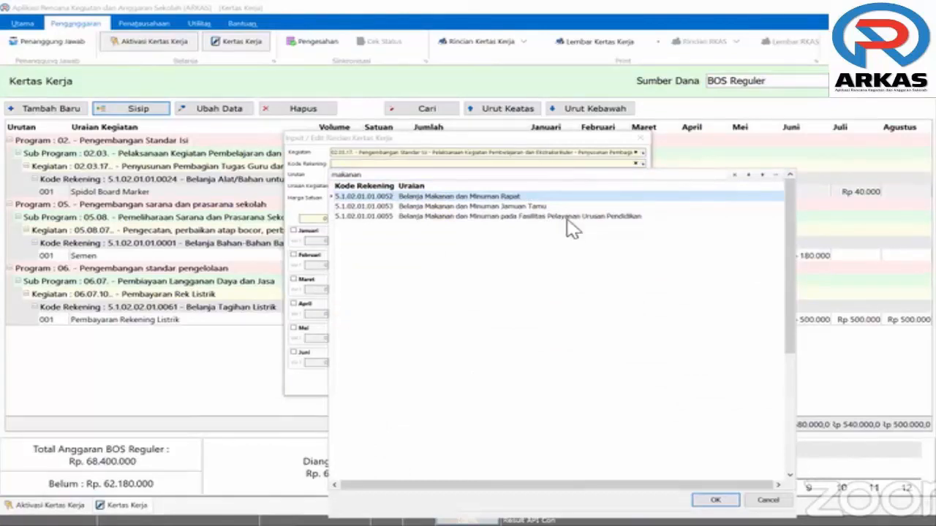
key("Down")
key("Down")
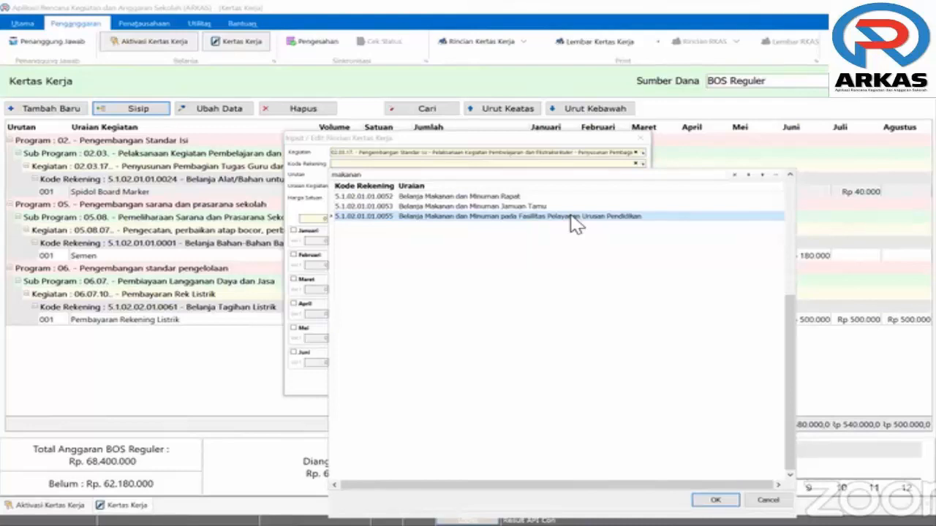
left_click(479, 198)
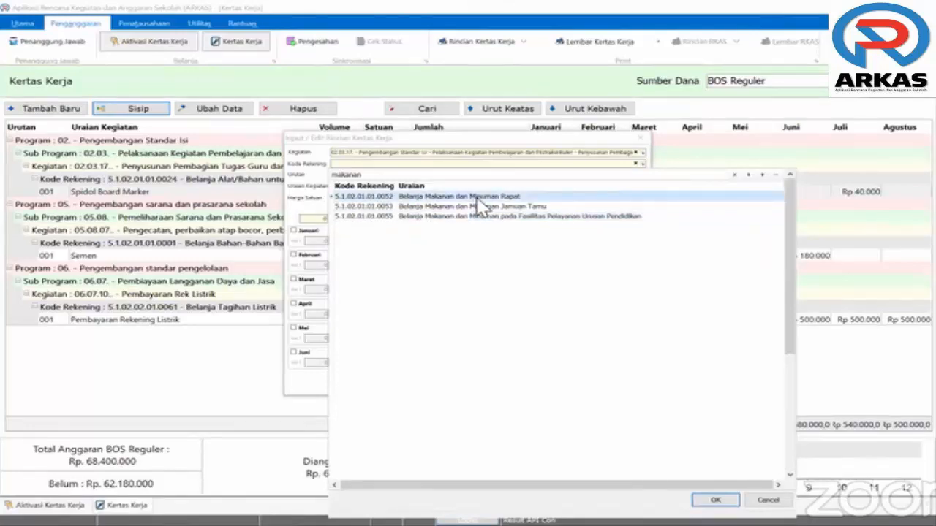
double_click(479, 198)
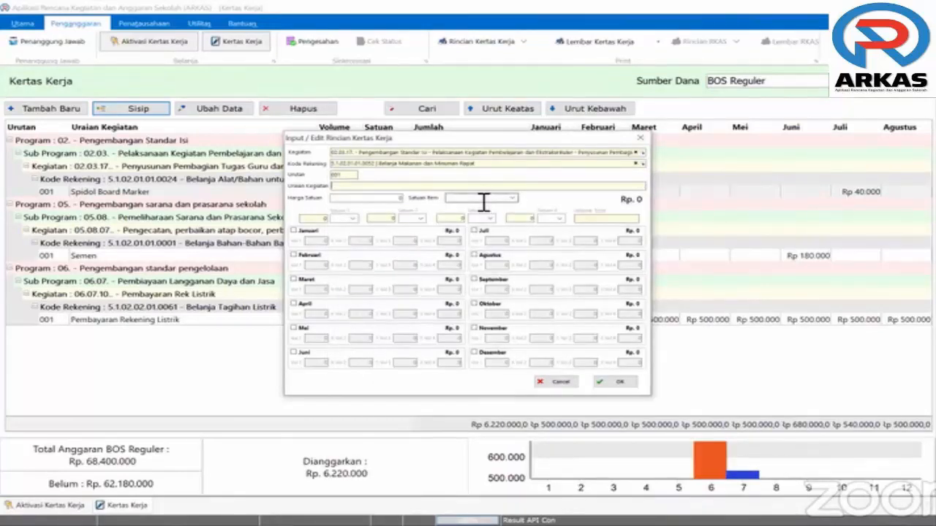
Enter 'Pembelian Nasi Box' at a unit price of 40000 per Box
type("Pembelian Nasi Box")
key("Tab")
type("40000")
key("Tab")
type("Box")
key("Tab")
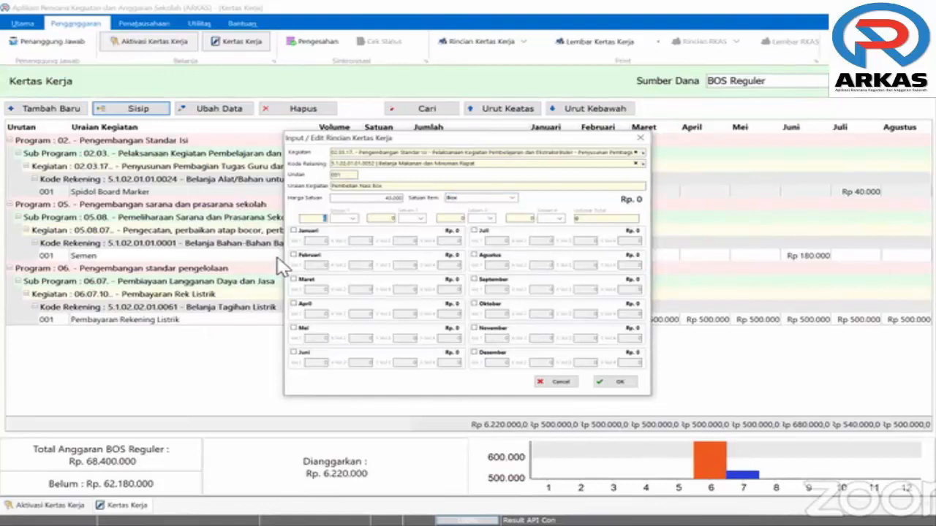
Schedule Juli with volumes 8 Orang × 3 Hari and save the Rp 1.080.000 line
left_click(475, 230)
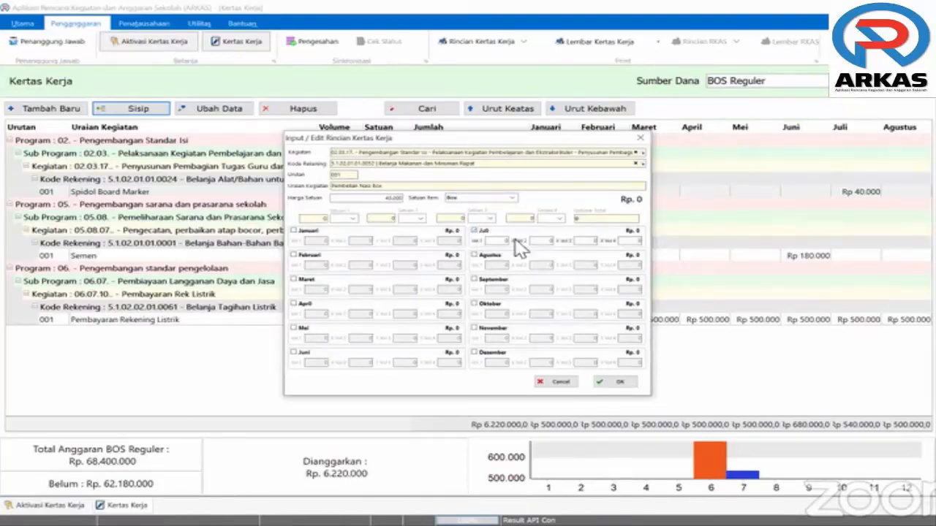
left_click(512, 241)
type("8")
key("Tab")
left_click(351, 220)
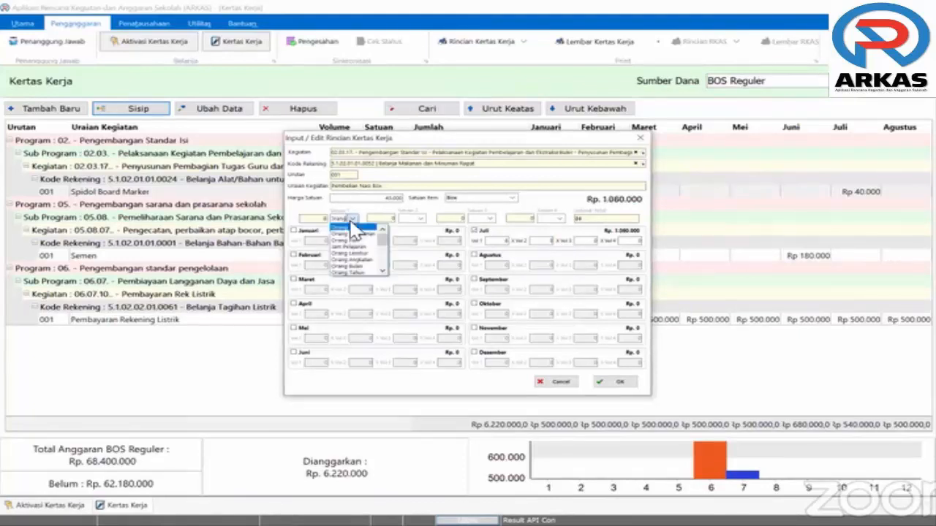
left_click(422, 227)
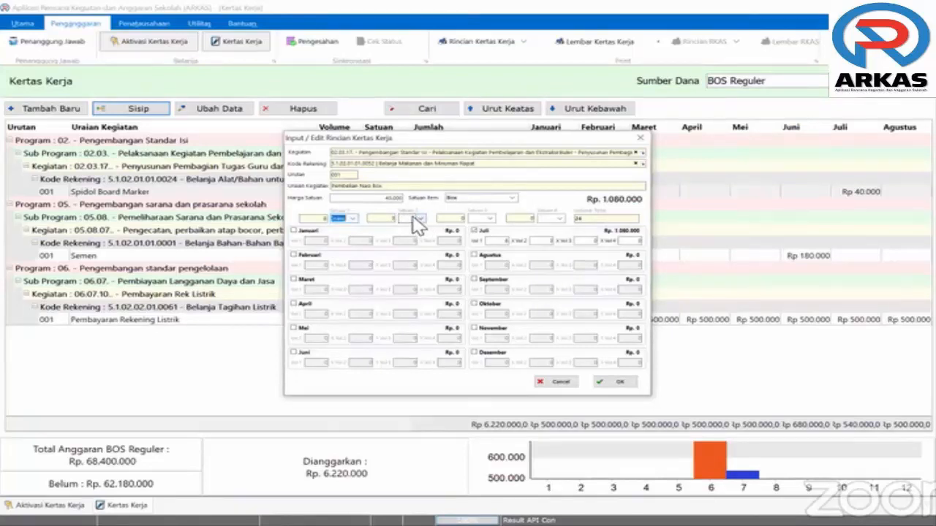
left_click(414, 219)
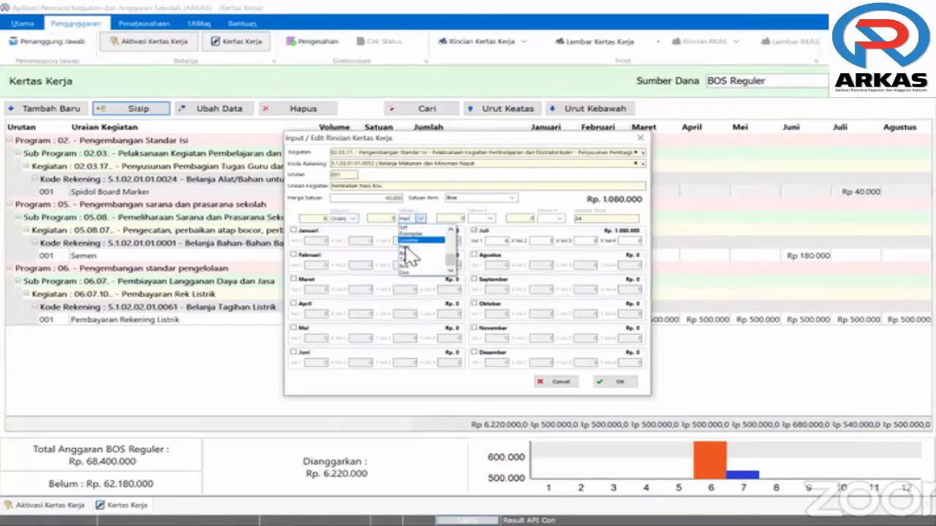
left_click(485, 225)
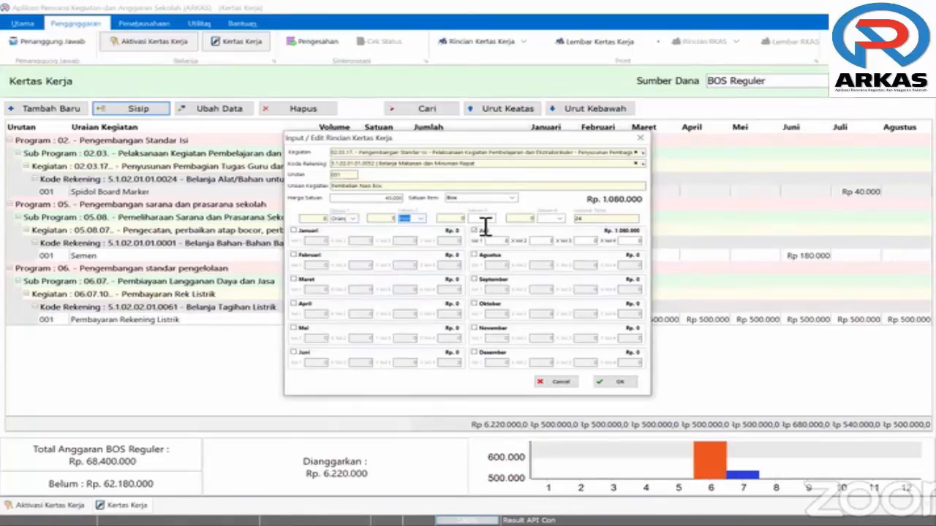
left_click(615, 384)
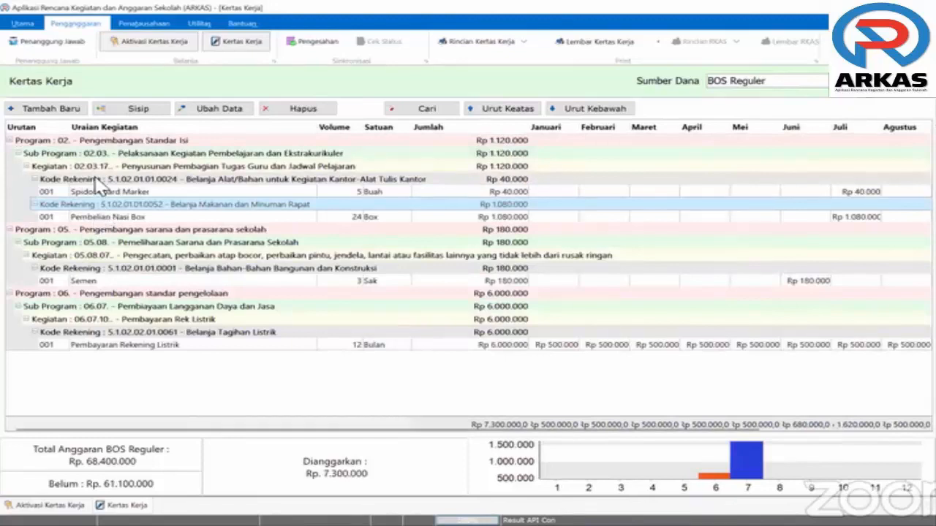
left_click(96, 181)
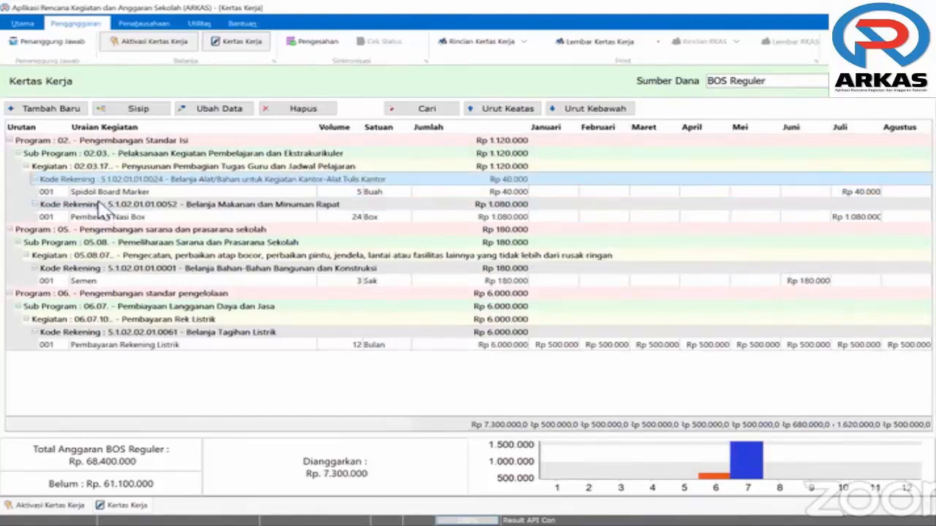
left_click(113, 206)
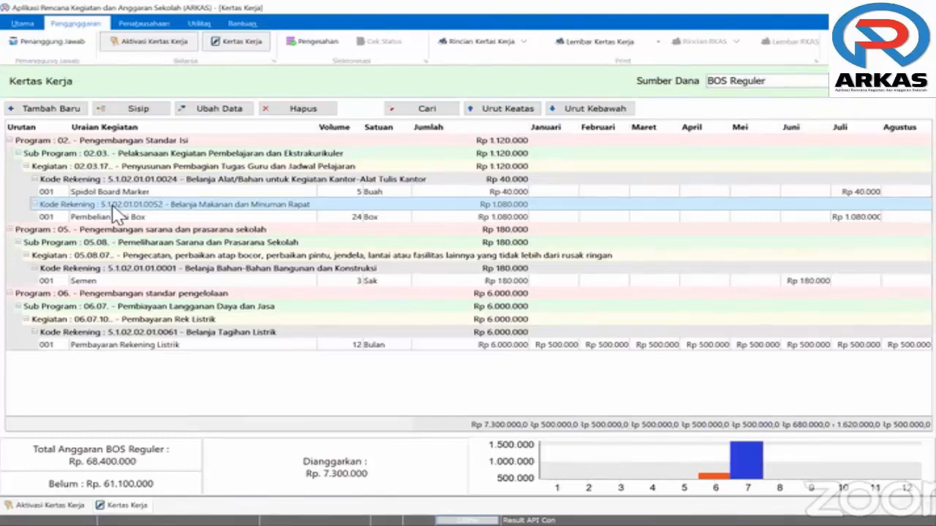
left_click(136, 282)
left_click(228, 117)
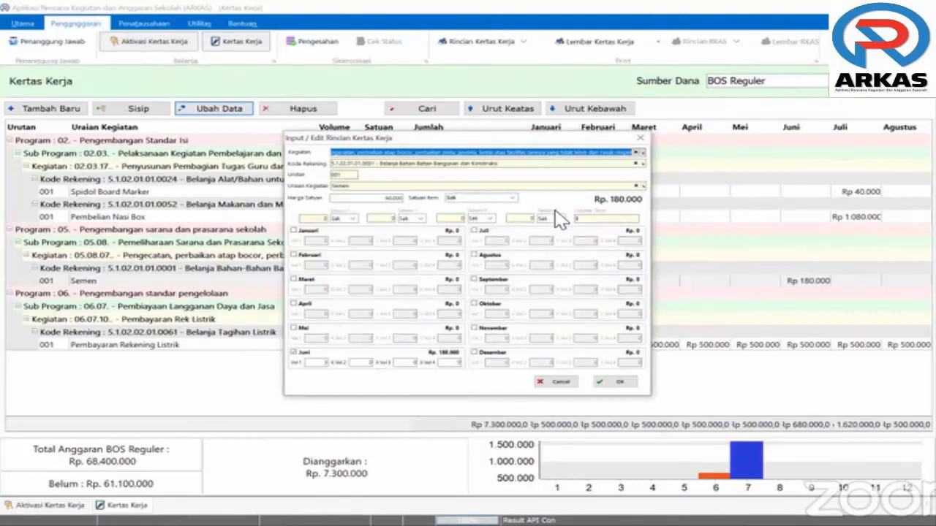
left_click(643, 135)
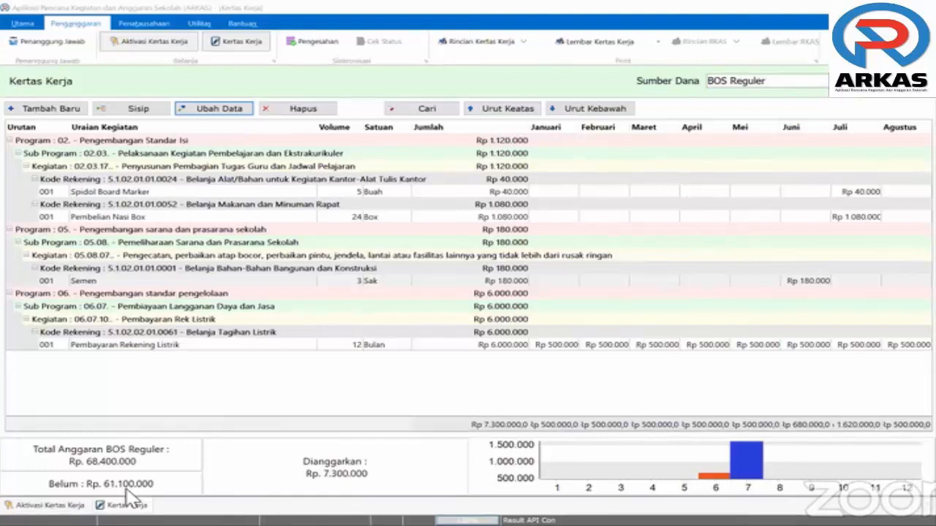
left_click(106, 282)
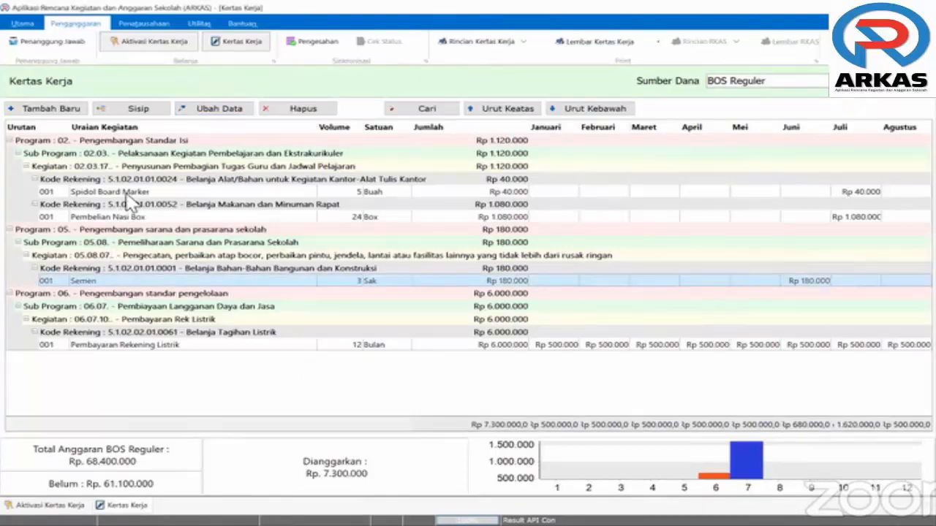
left_click(125, 193)
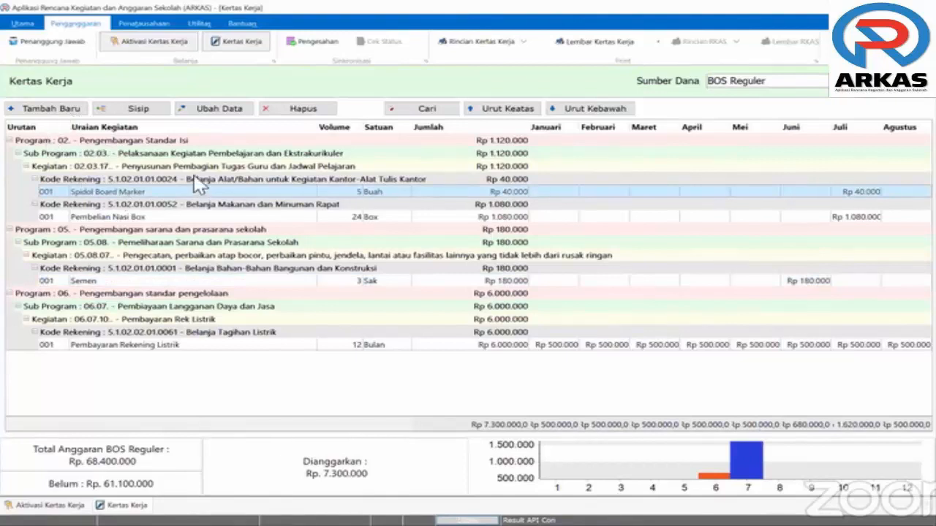
Insert a new line under Kertas dan Cover (5.1.02.01.01.0025) with the item Kertas HVS Warna
left_click(144, 113)
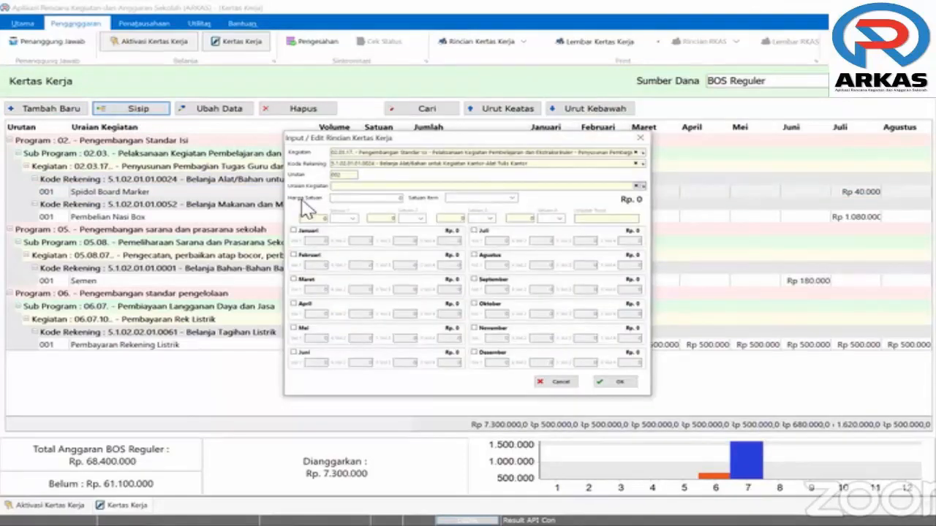
left_click(621, 166)
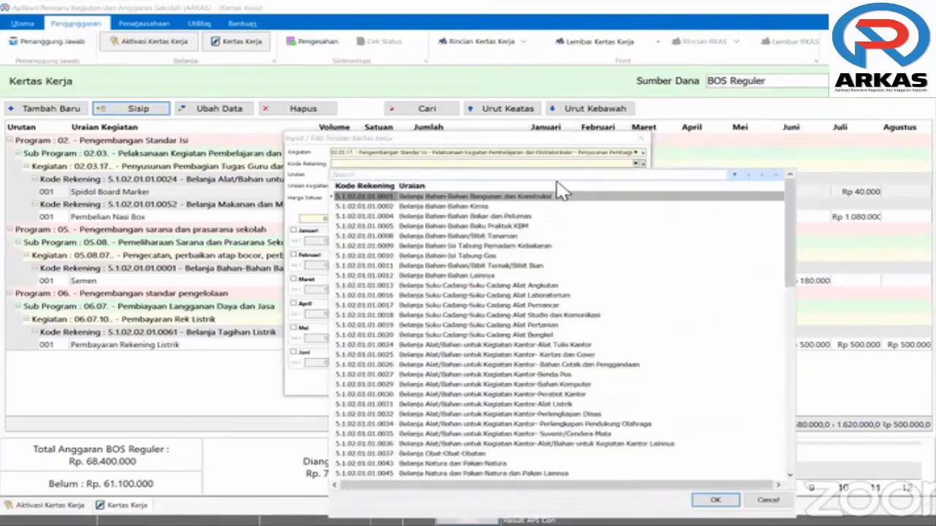
type("kertas")
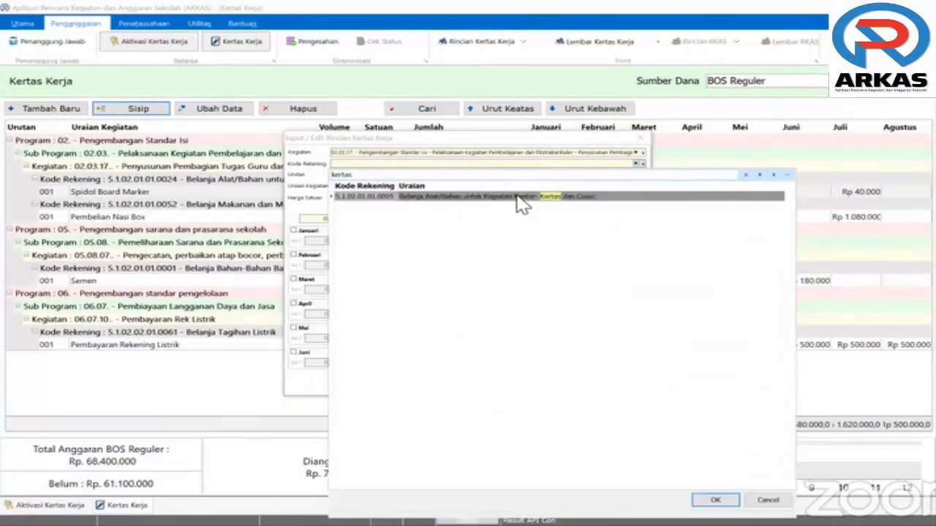
left_click(522, 205)
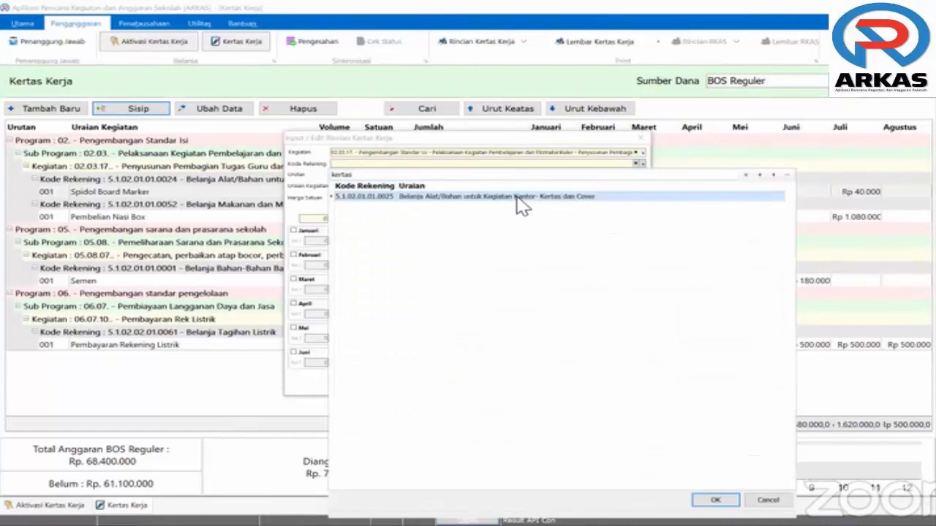
double_click(380, 199)
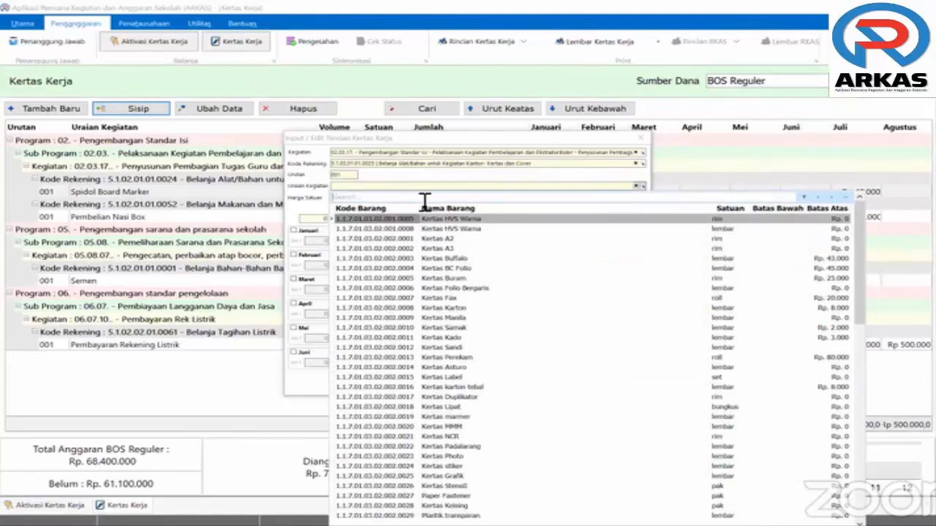
type("kertas")
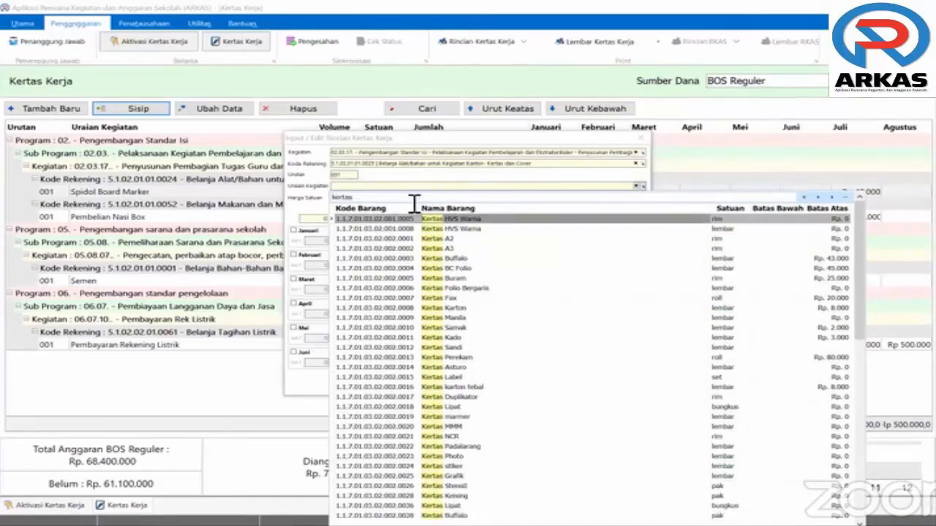
type(" hvs")
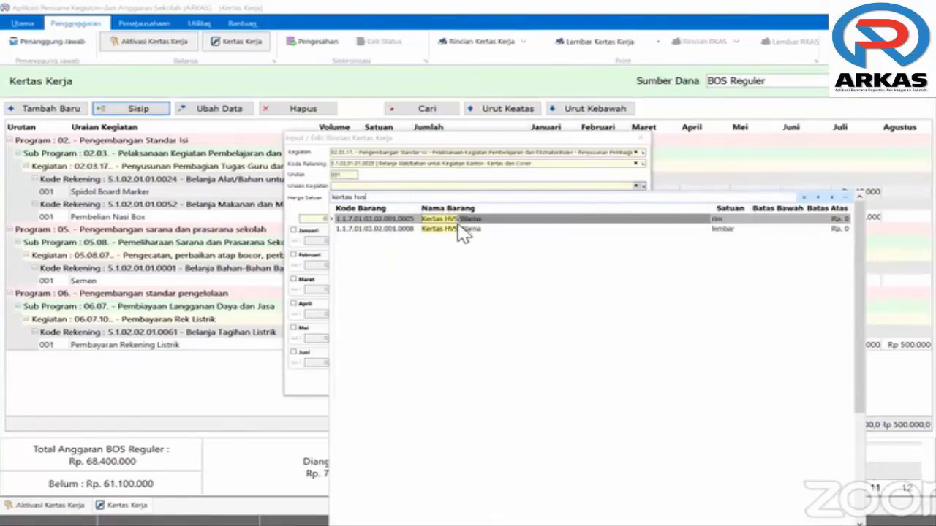
key("BackSpace")
key("BackSpace")
key("BackSpace")
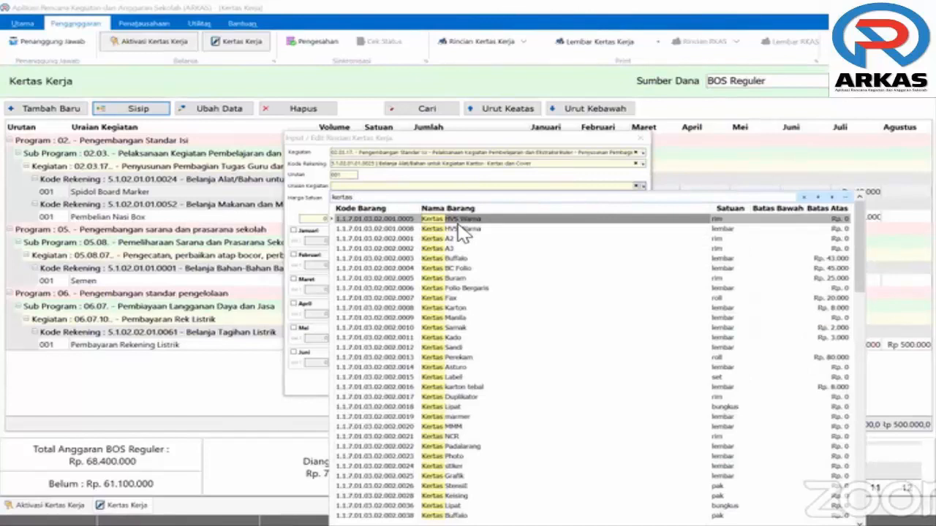
type("fo")
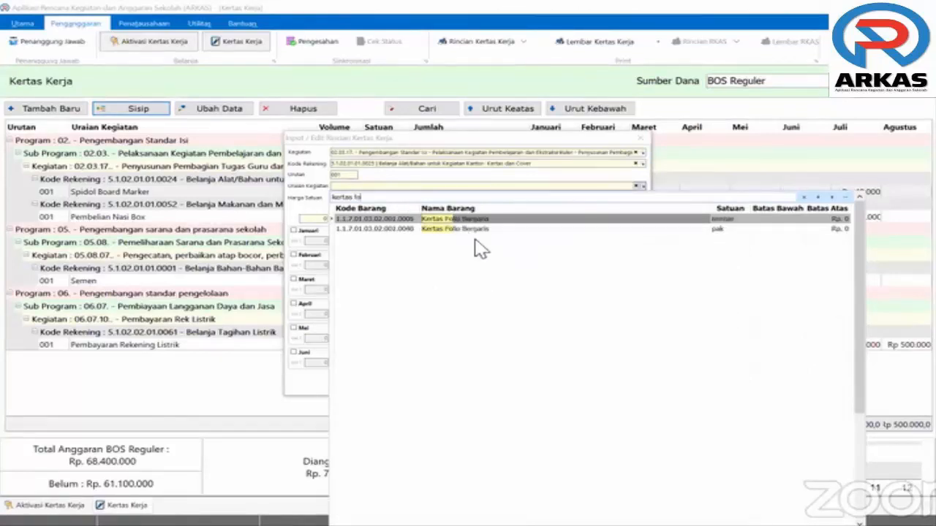
type("l")
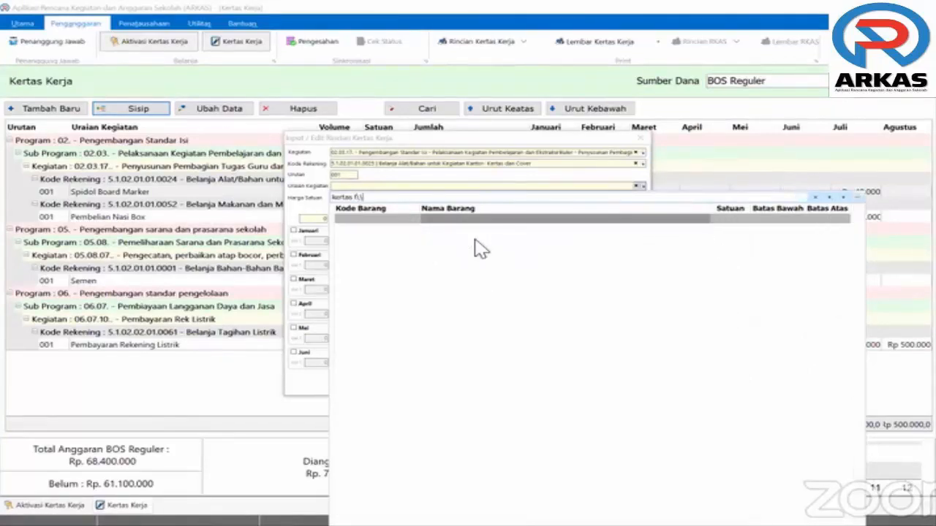
key("BackSpace")
key("BackSpace")
key("BackSpace")
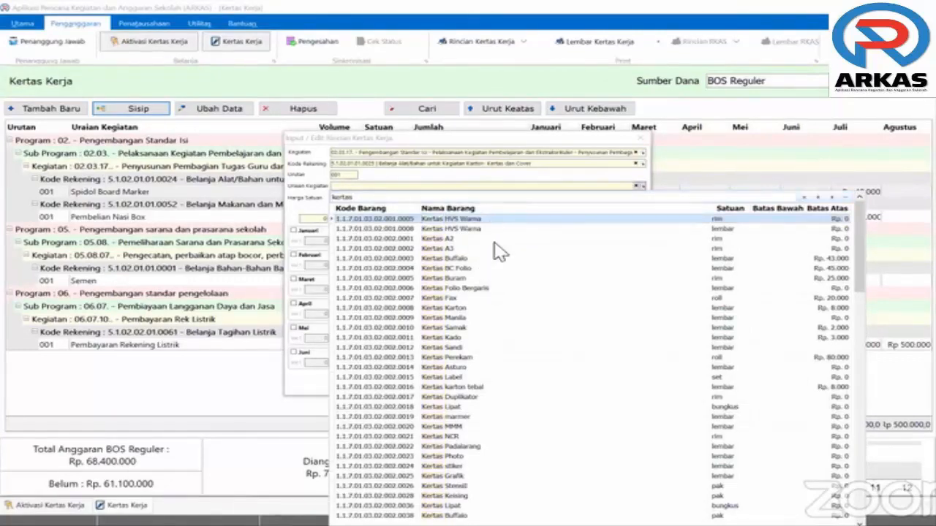
left_click(402, 217)
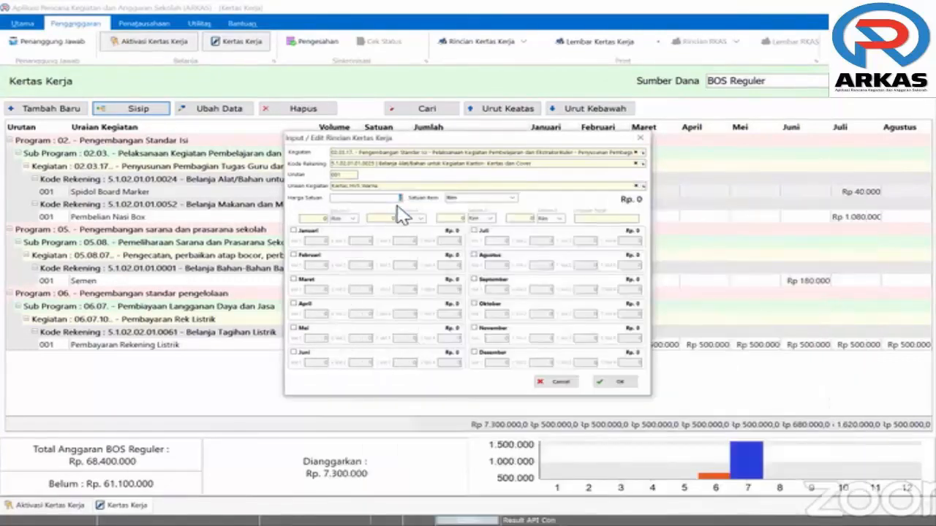
Enter the unit price, budget 10 Rim in July for Rp 600.000, and save the line
type("1200")
key("BackSpace")
type("000")
left_click(475, 231)
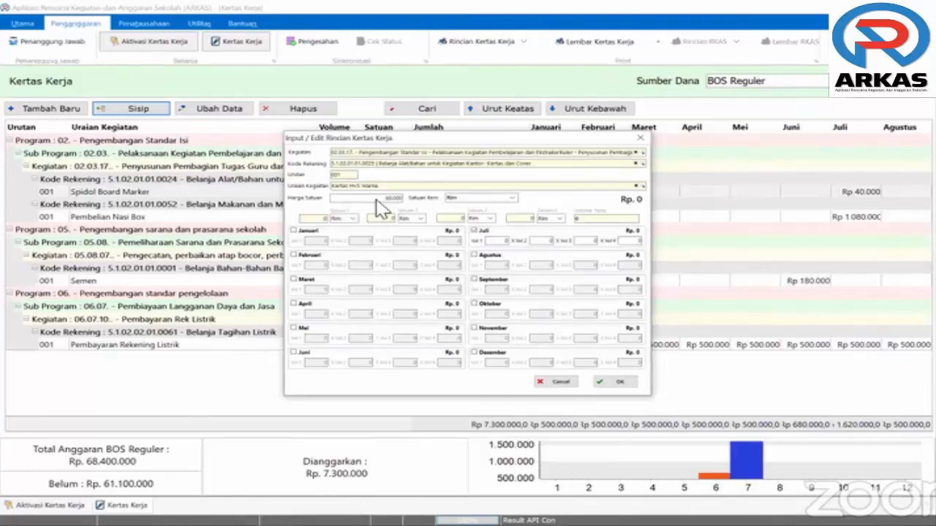
type("10")
left_click(627, 385)
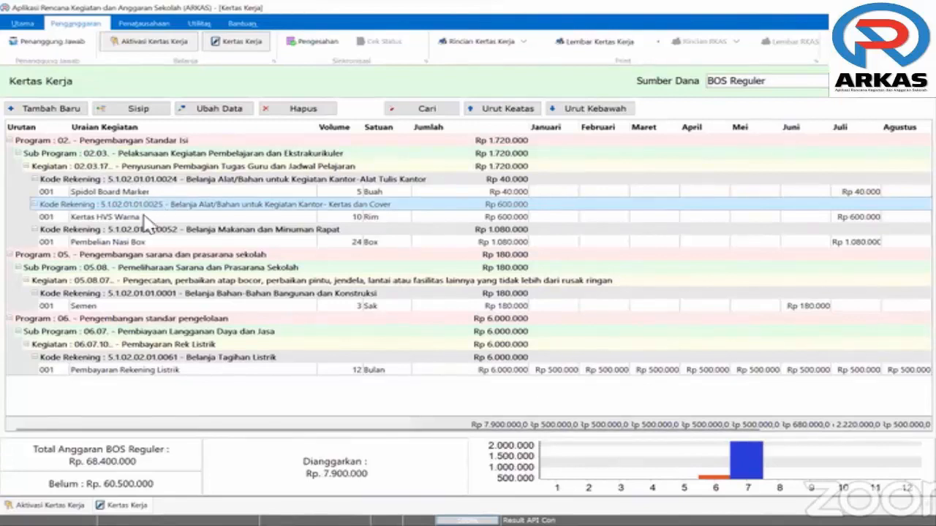
Insert a line under Bahan Cetak dan Penggandaan (5.1.02.01.01.0026) with the item Penggandaan Laporan
left_click(155, 111)
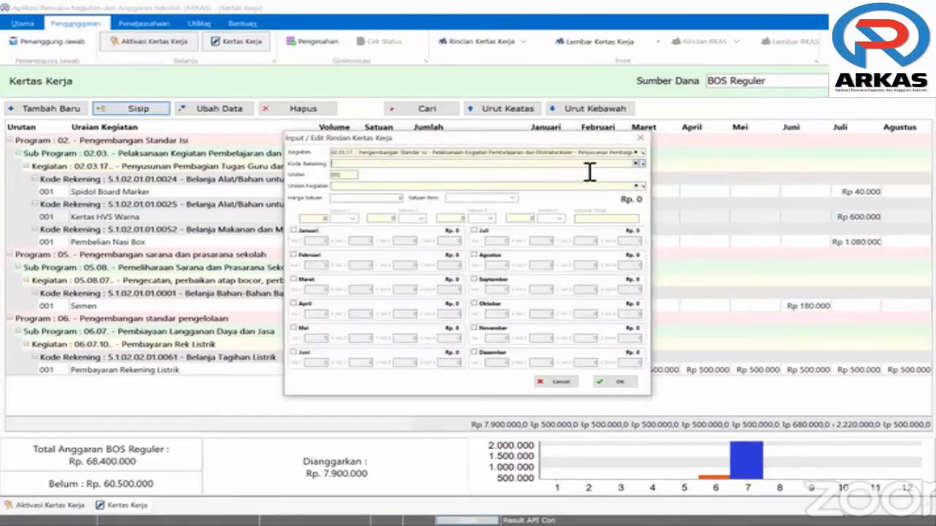
left_click(585, 174)
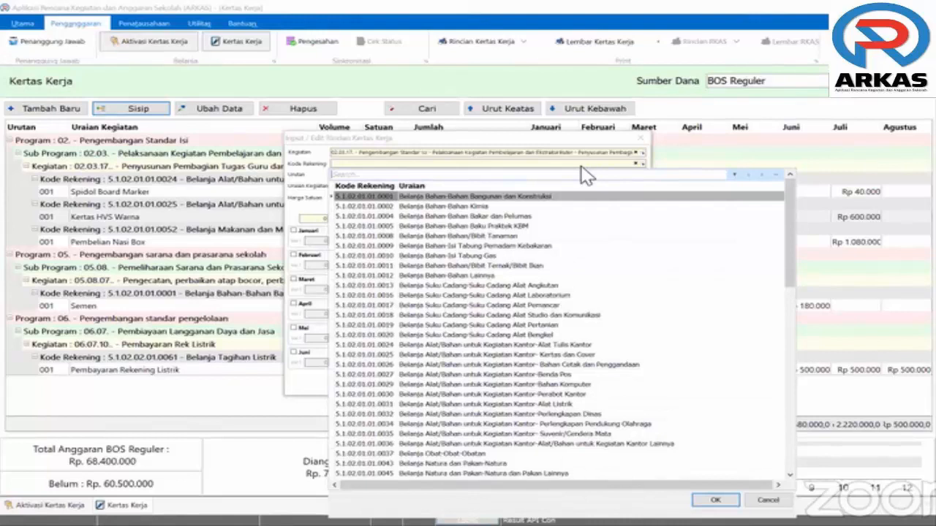
type("penggan")
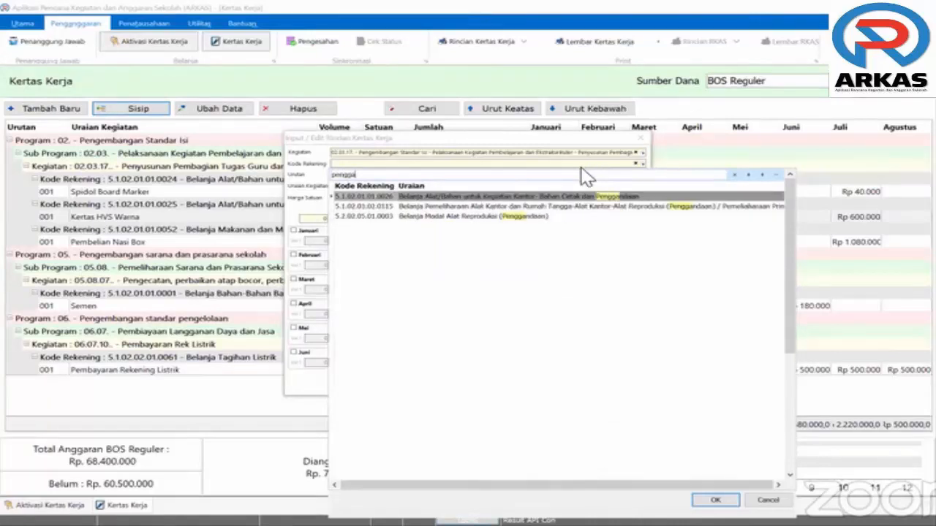
left_click(550, 197)
double_click(550, 197)
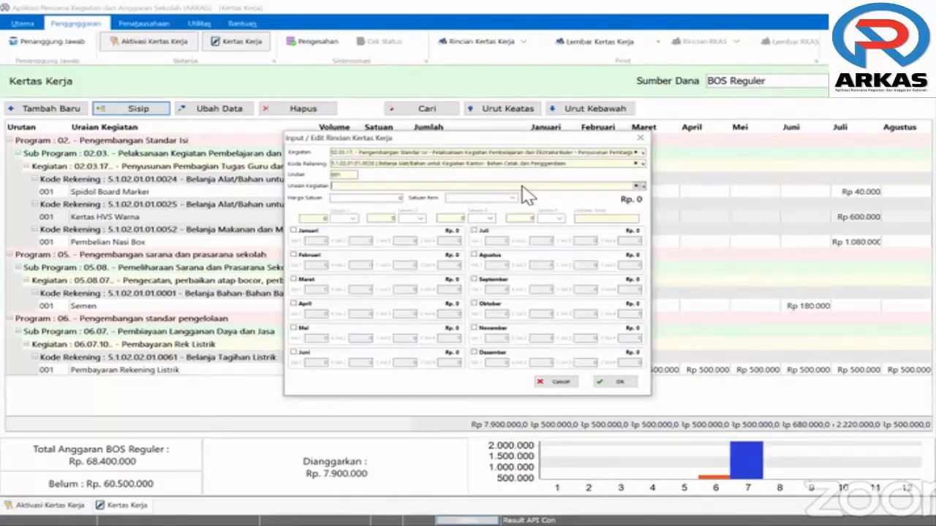
left_click(521, 187)
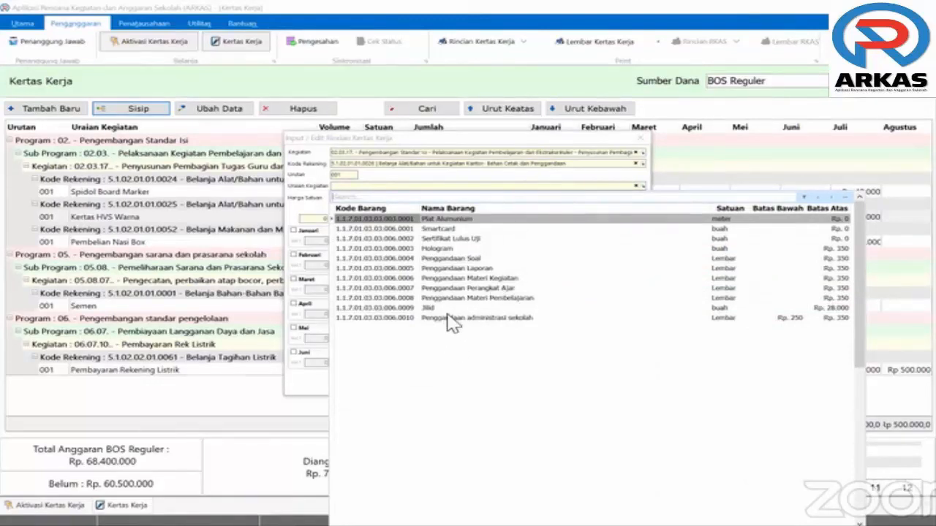
left_click(457, 260)
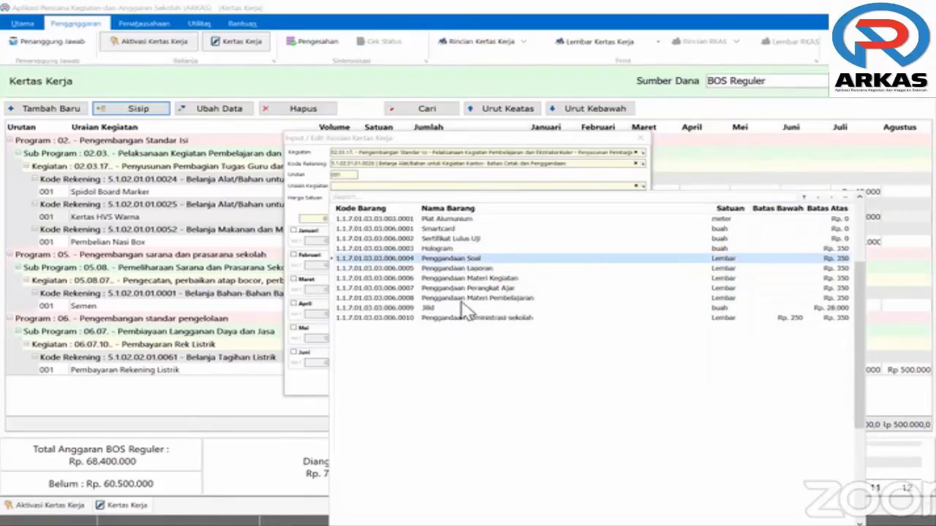
left_click(460, 269)
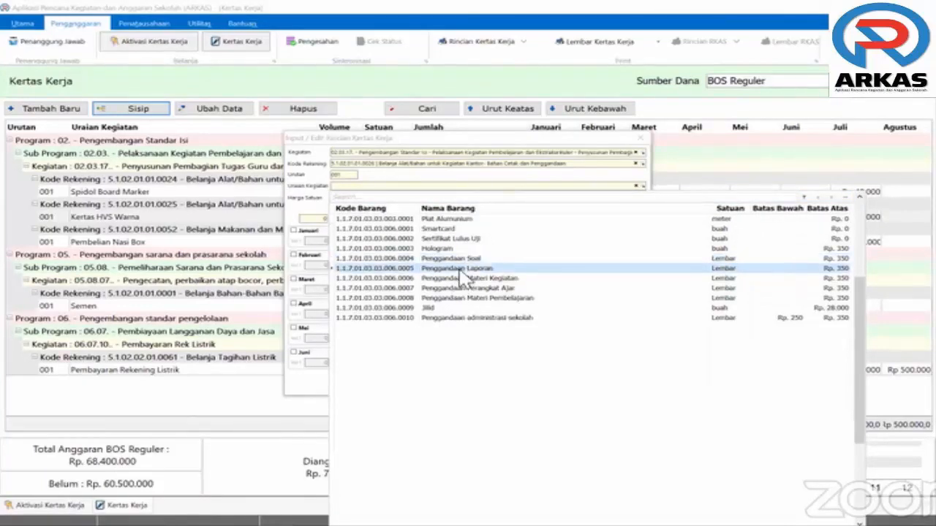
left_click(458, 309)
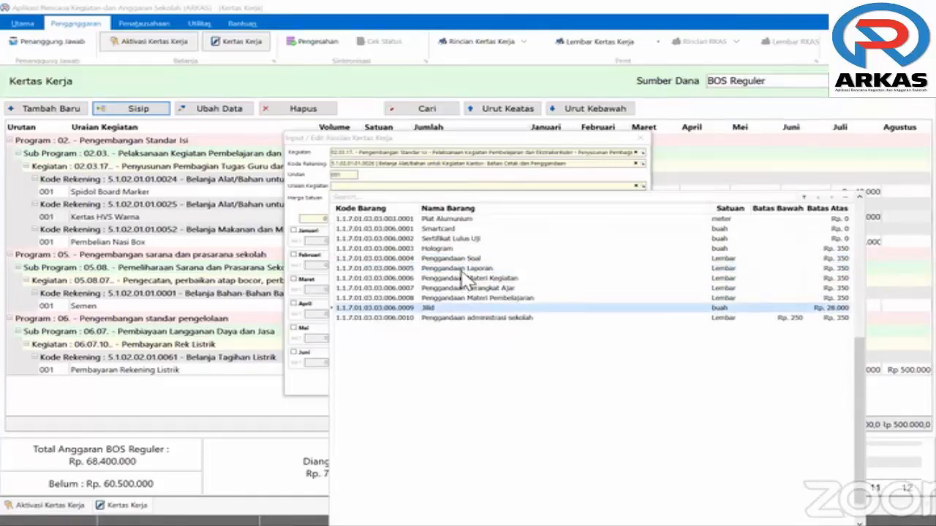
left_click(460, 270)
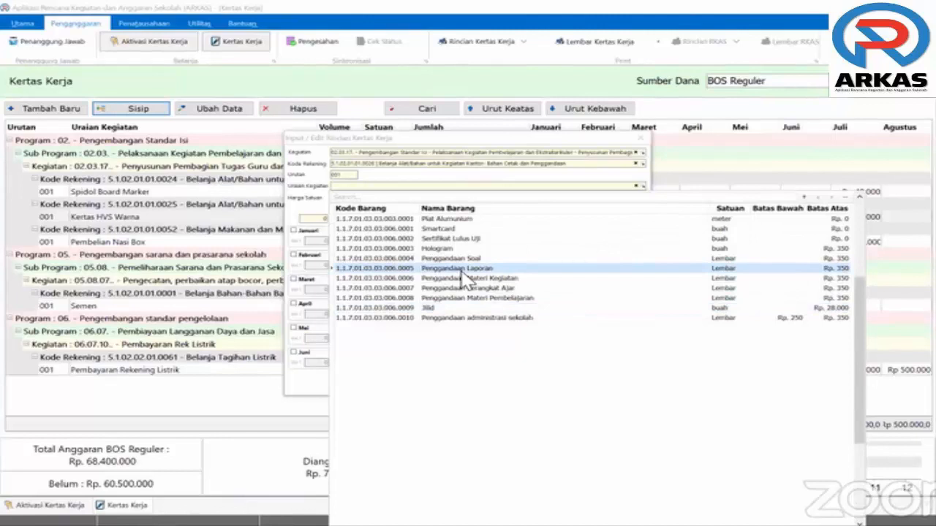
double_click(463, 271)
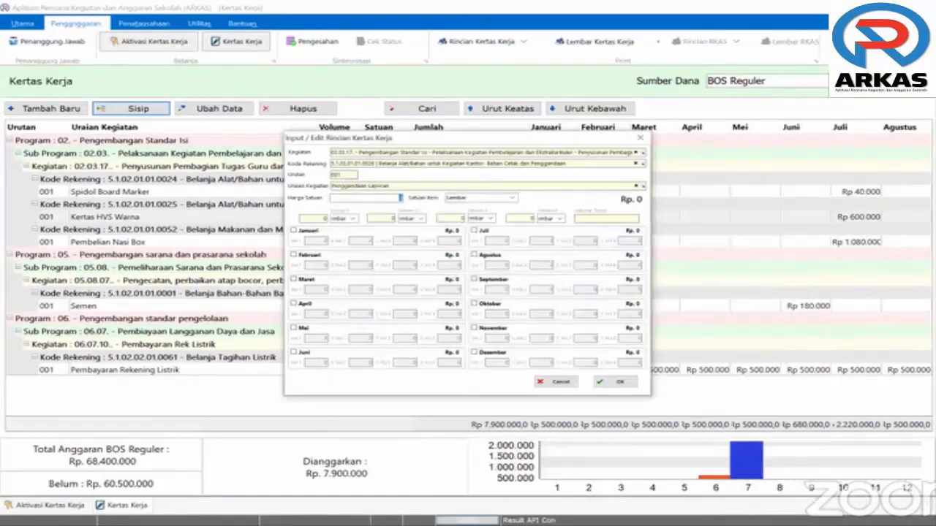
Budget 200 Lembar at Rp 300 in July (Rp 60.000), save, and select activity 02.03.17
type("300")
left_click(523, 246)
type("2")
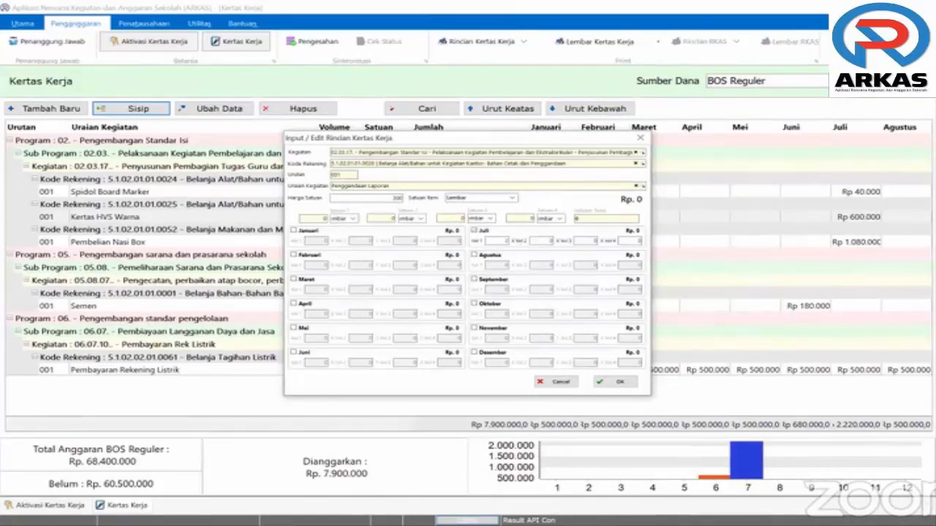
type("00")
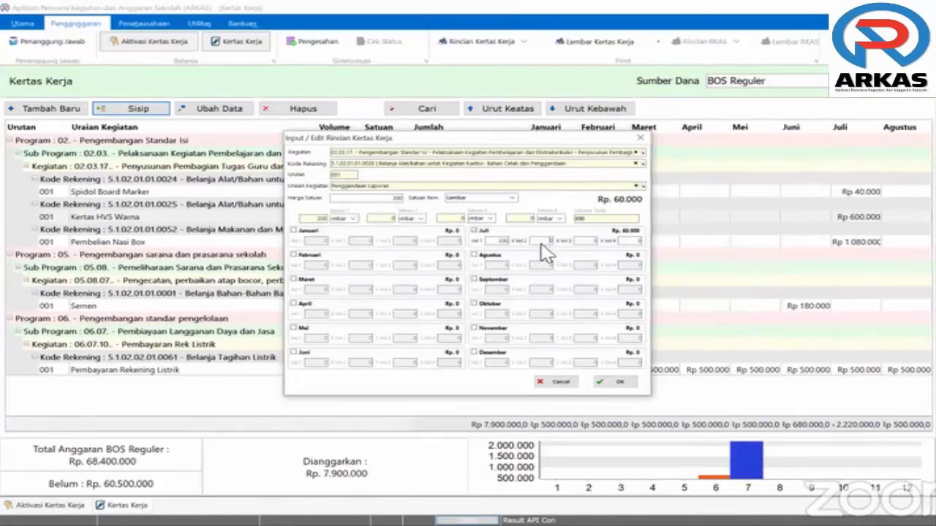
left_click(615, 383)
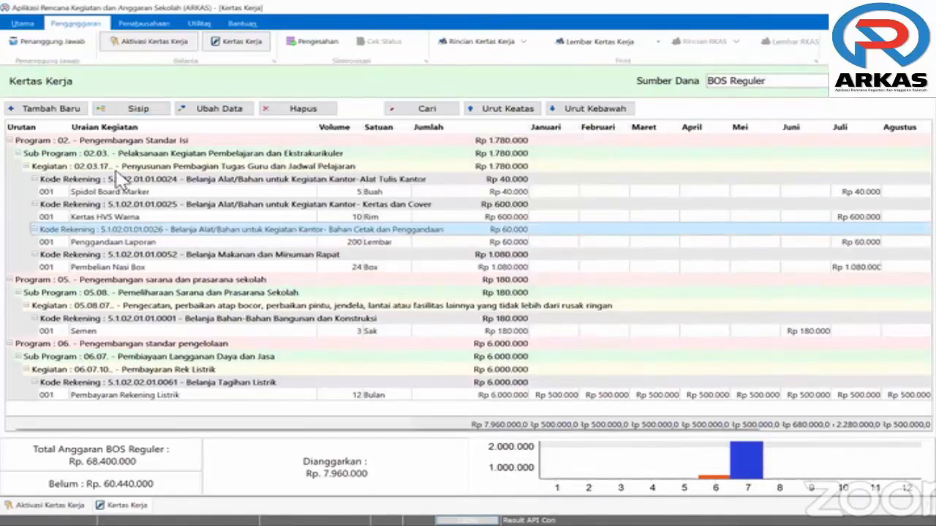
left_click(93, 168)
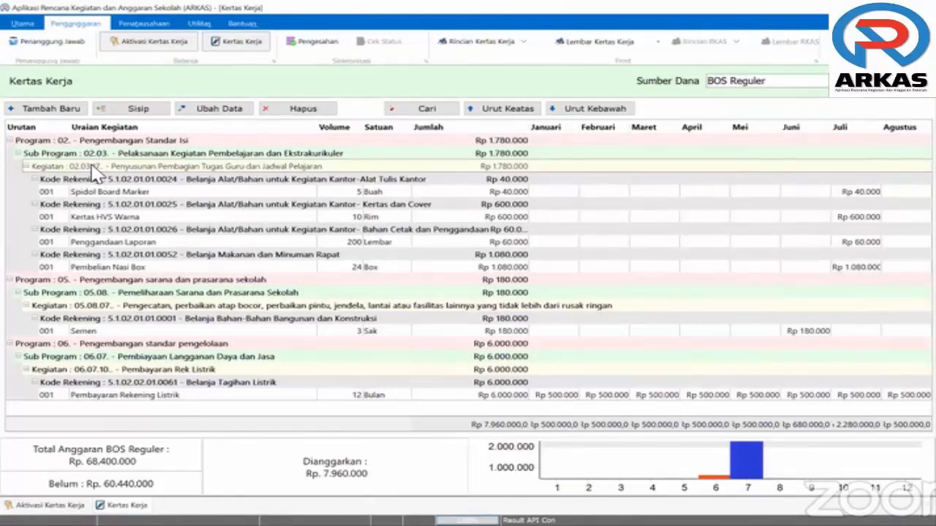
Select the 001 Semen row in the Kertas Kerja table
left_click(136, 332)
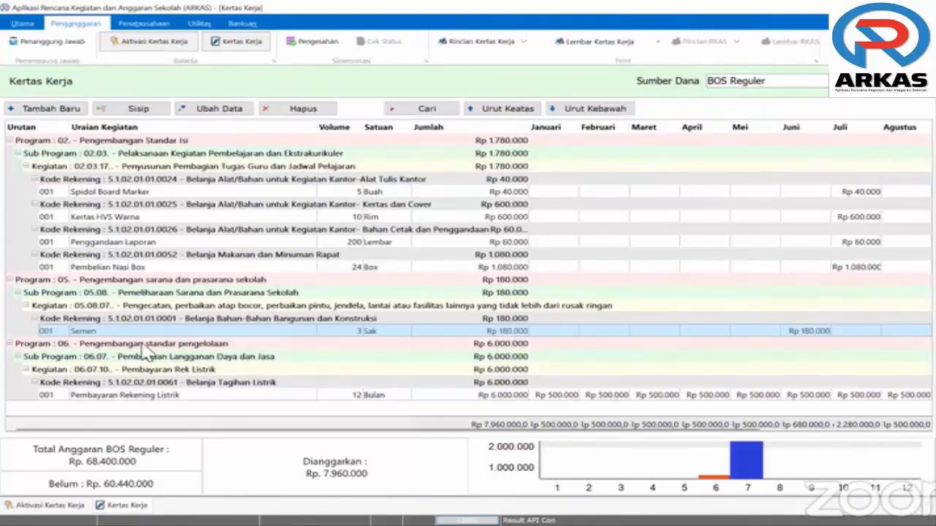
Insert a line under the Upah Tukang account described as 'Bayar Tukang'
left_click(148, 111)
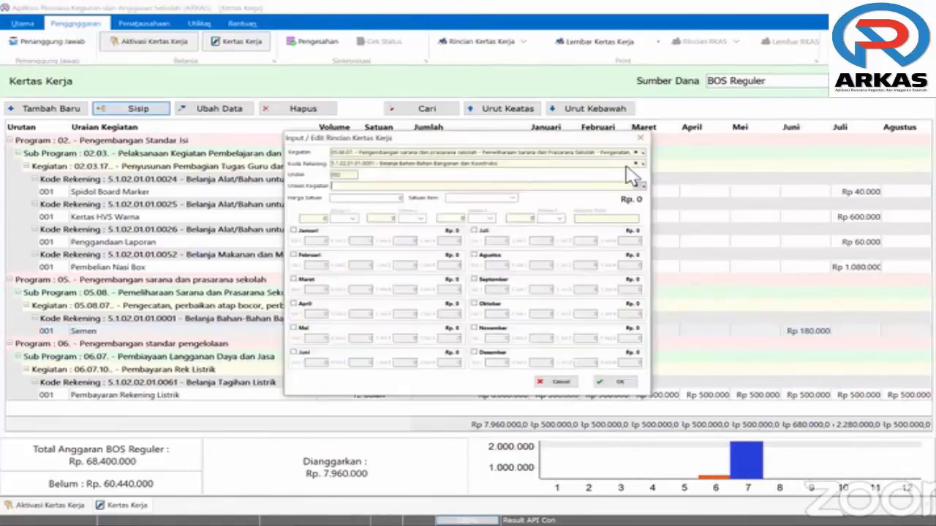
left_click(636, 165)
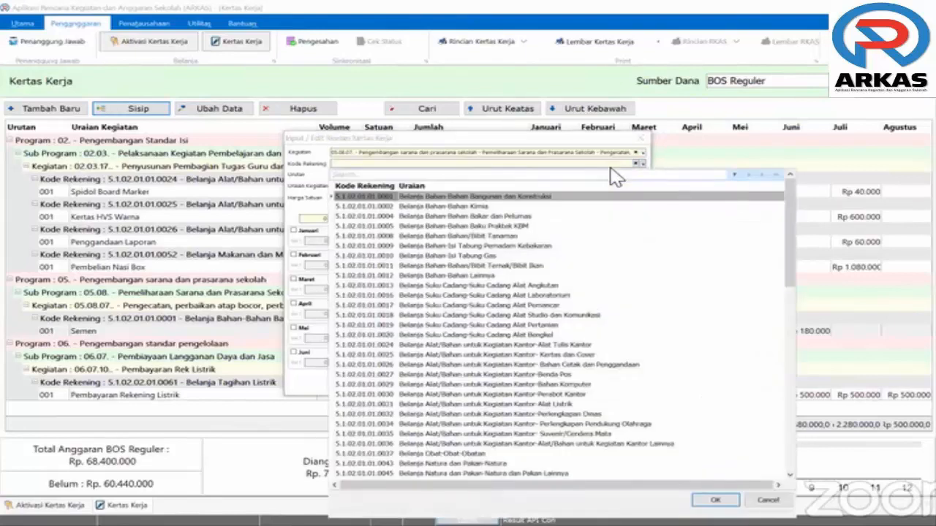
type("tu")
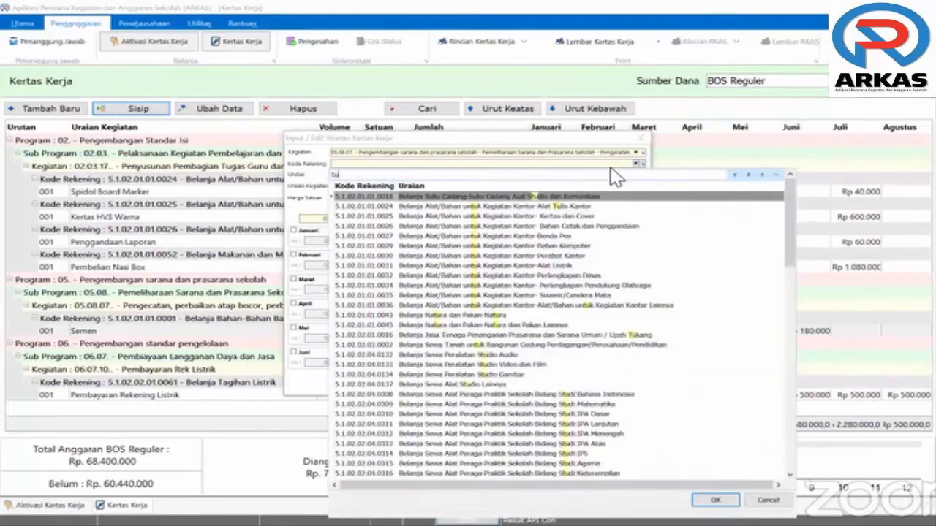
type("ka")
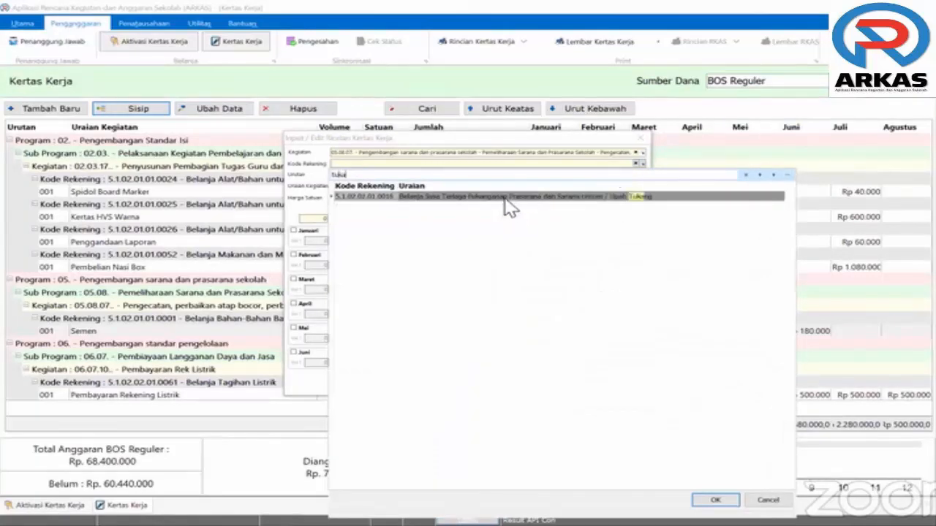
left_click(504, 197)
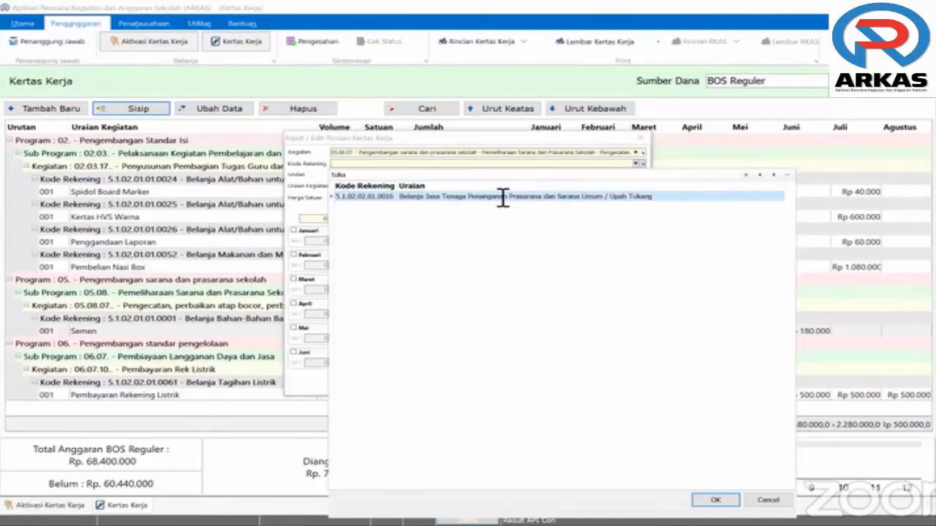
double_click(503, 197)
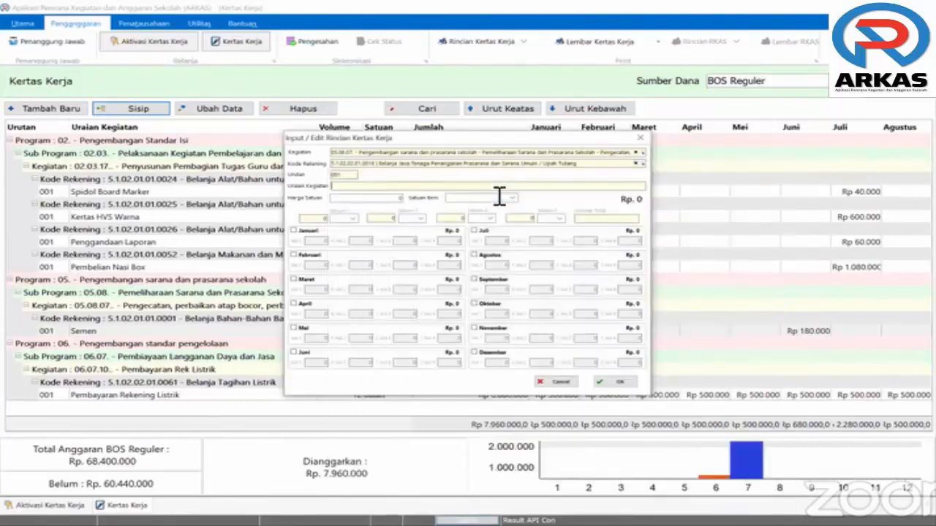
type("bayar Tukang")
key("BackSpace")
key("BackSpace")
key("BackSpace")
key("BackSpace")
type("kang")
Budget 7 OH at Rp 150.000 per Orang Hari in June (Rp 1.050.000) and save
left_click(294, 353)
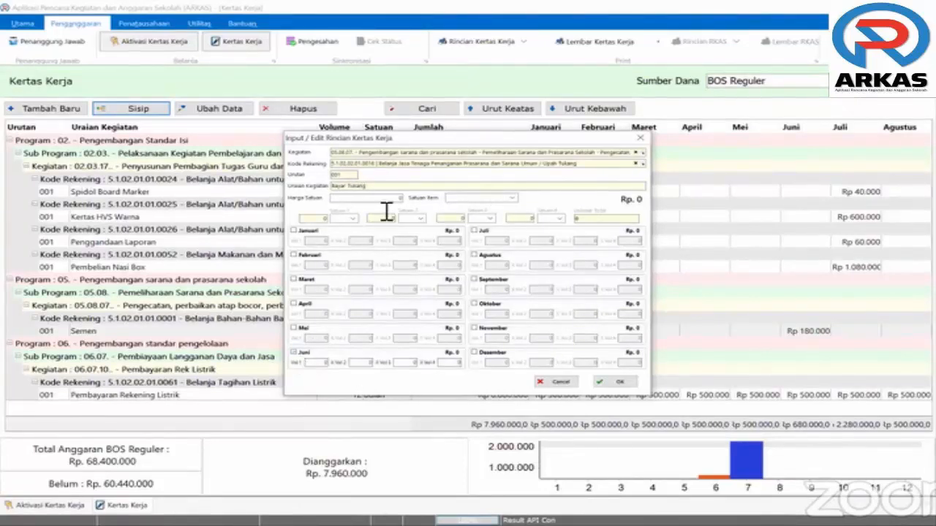
left_click_drag(384, 200, 418, 196)
type("150000")
key("Tab")
type("Orang Hari")
left_click(325, 365)
left_click(326, 364)
type("7")
left_click(348, 223)
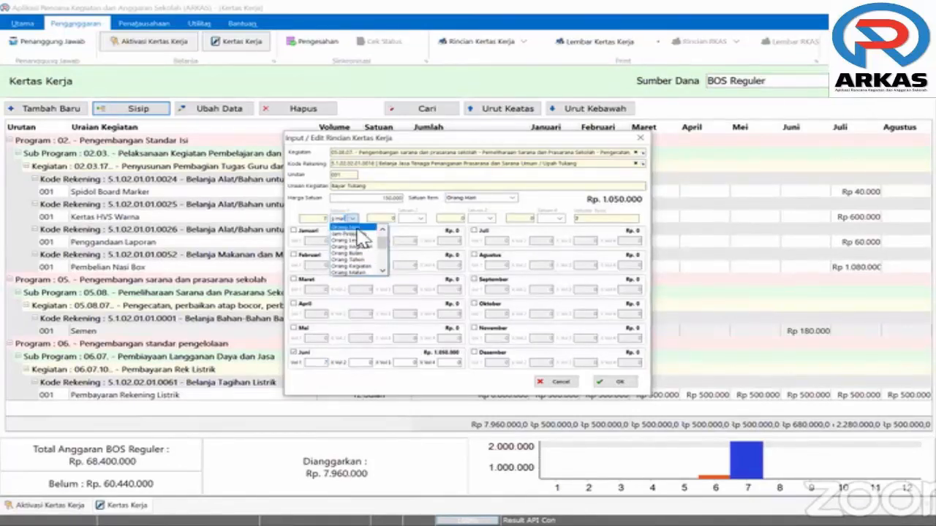
left_click(358, 229)
left_click(618, 382)
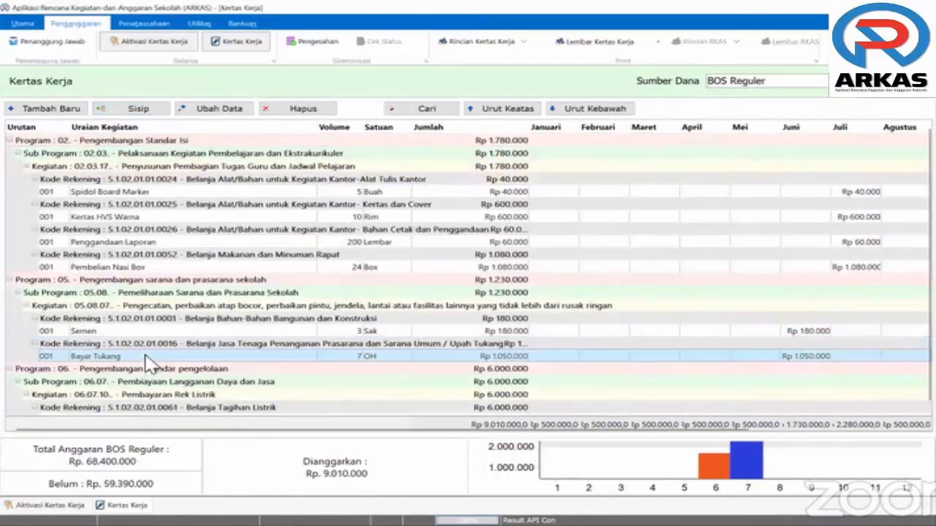
Start a new budget entry and search the activities for 'honor' to find Pembayaran Honor Guru
scroll(146, 363, "down", 2)
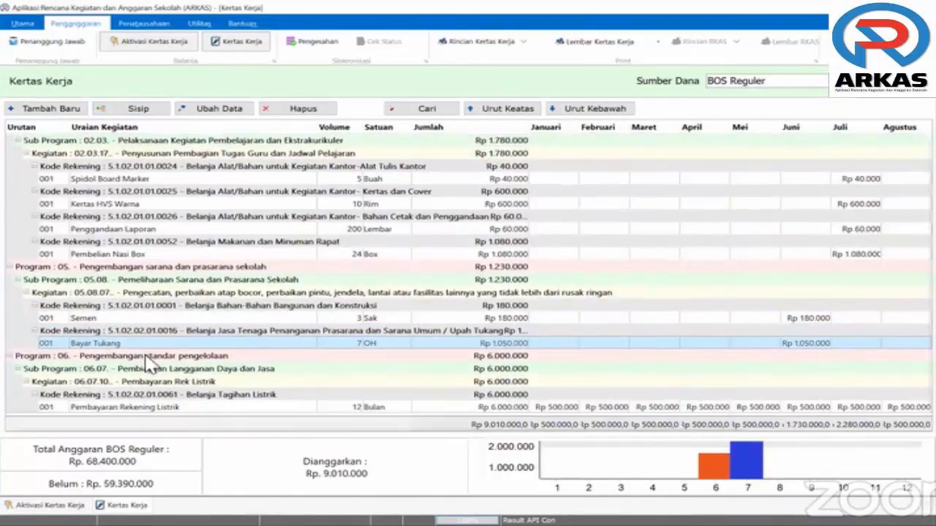
left_click(64, 109)
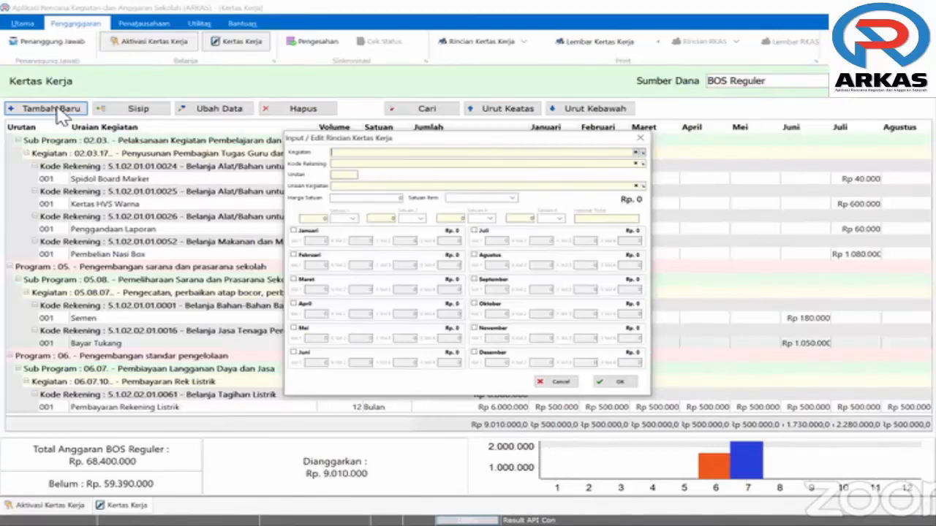
left_click(341, 153)
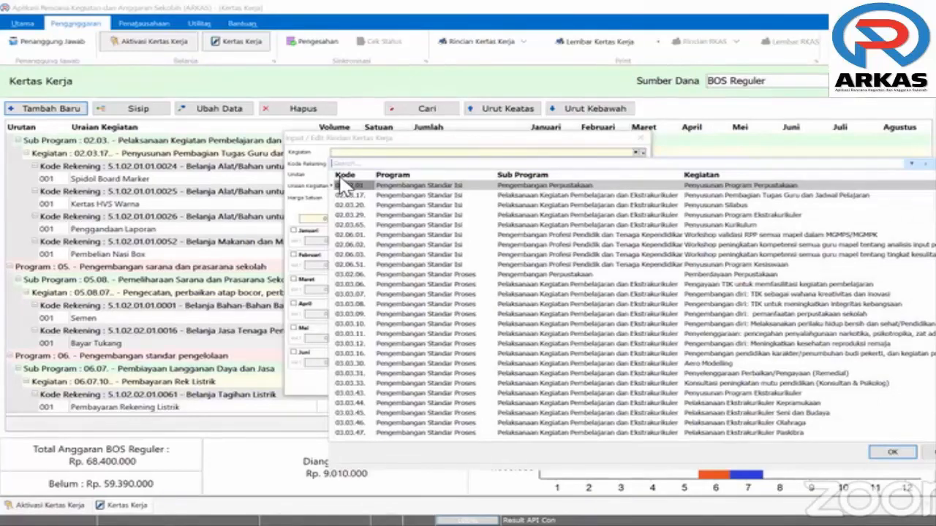
type("honor")
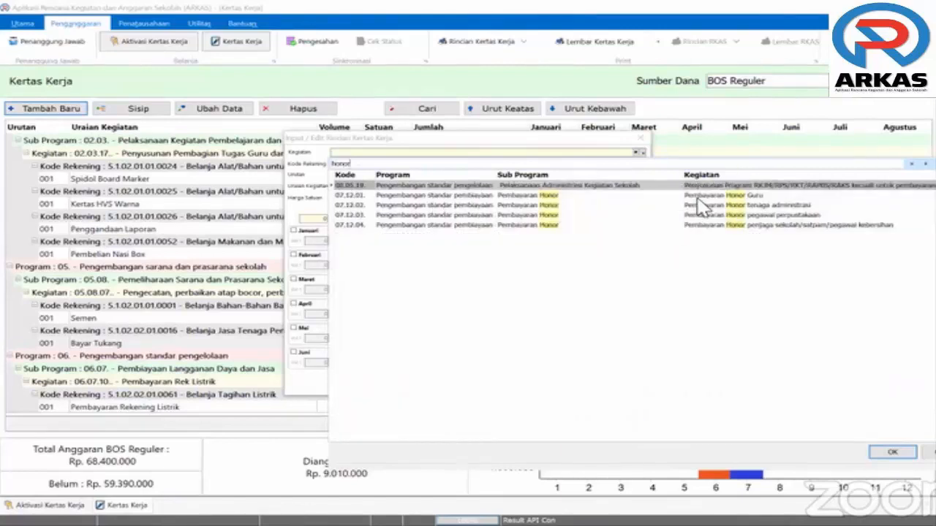
key("Down")
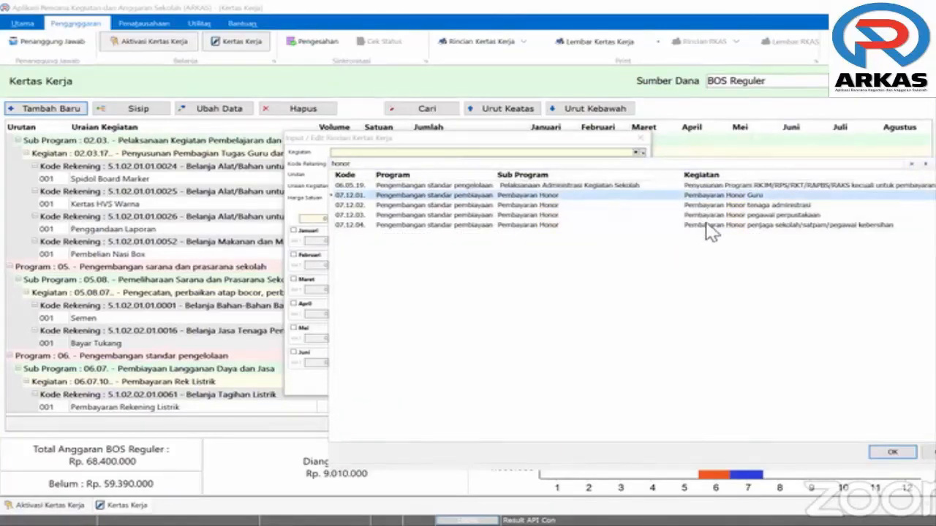
key("Down")
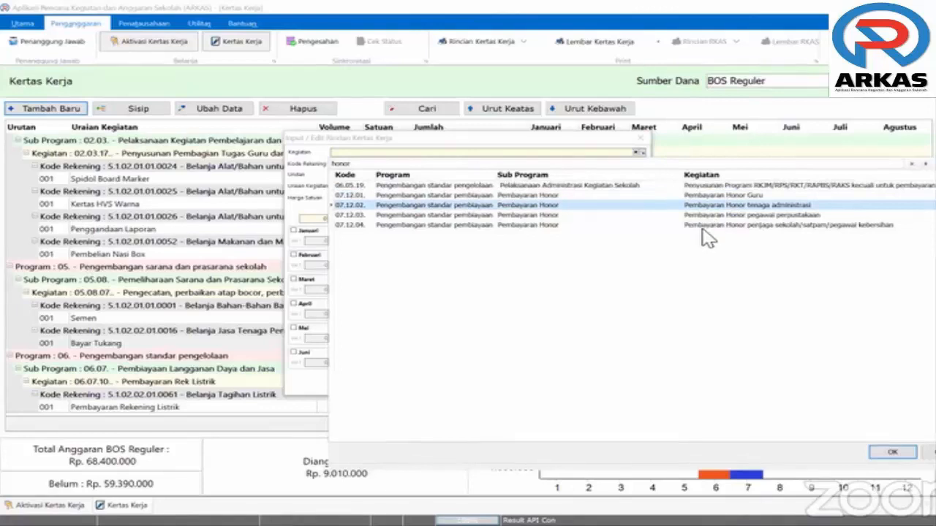
key("Down")
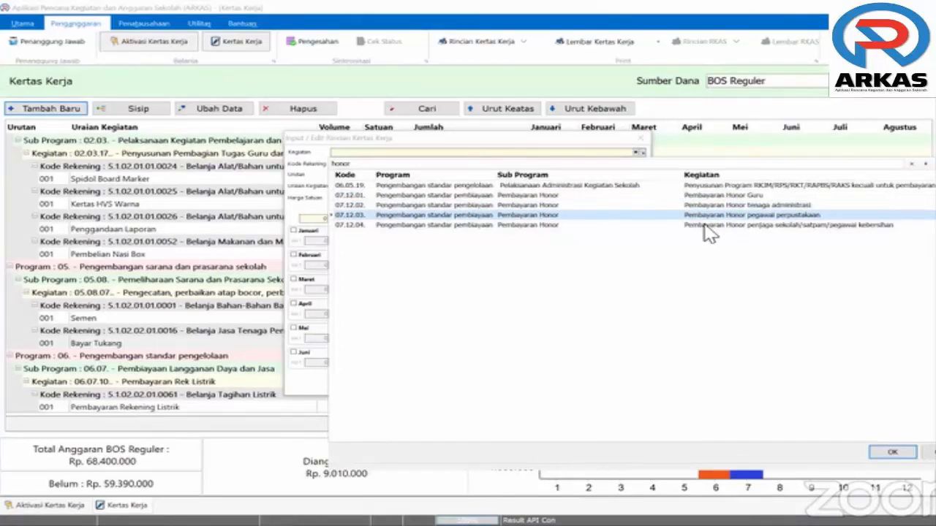
key("Down")
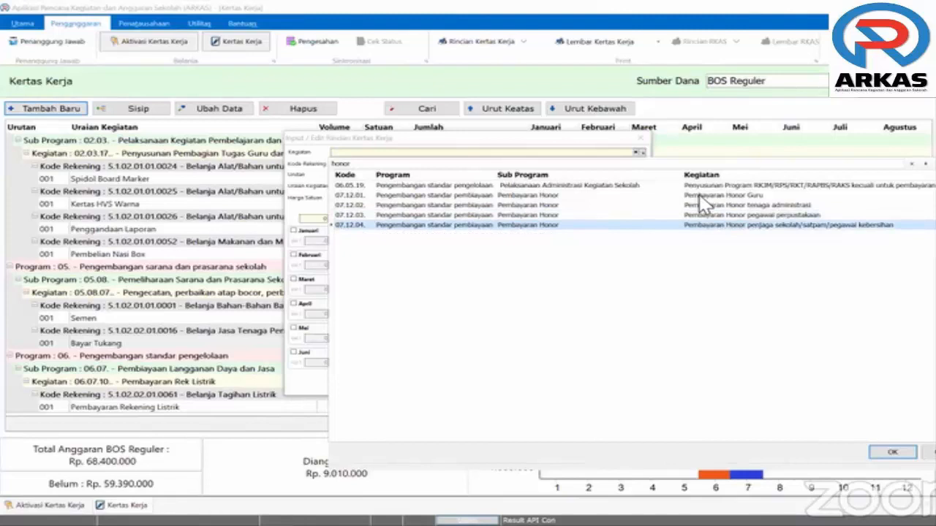
left_click(699, 196)
Confirm activity 07.12.01 and set Kode Rekening 5.1.02.02.01.0013 Honorarium Guru via the search 'Jasa'
key("Return")
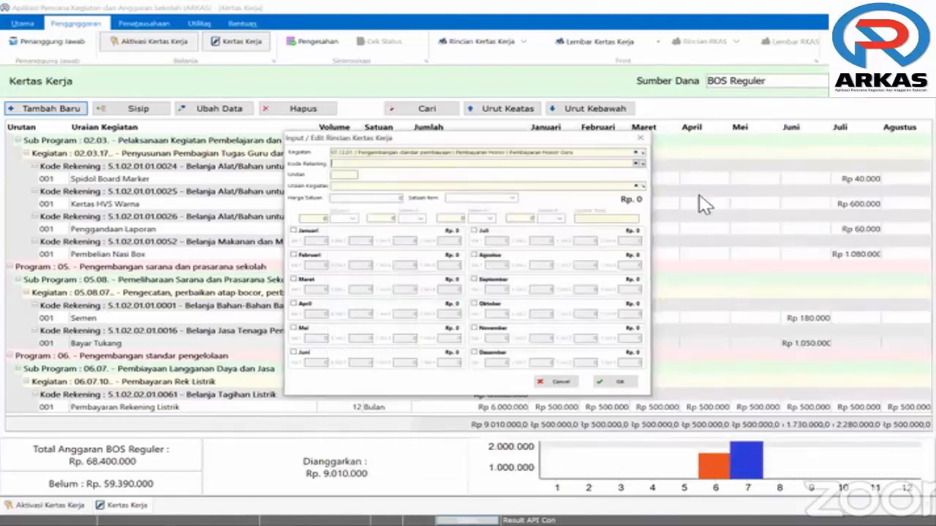
key("alt+Down")
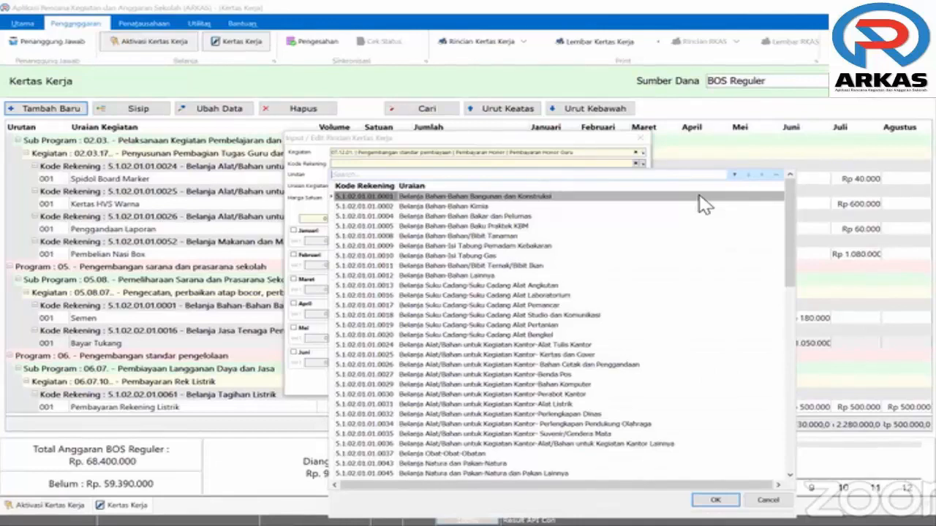
type("Jasa")
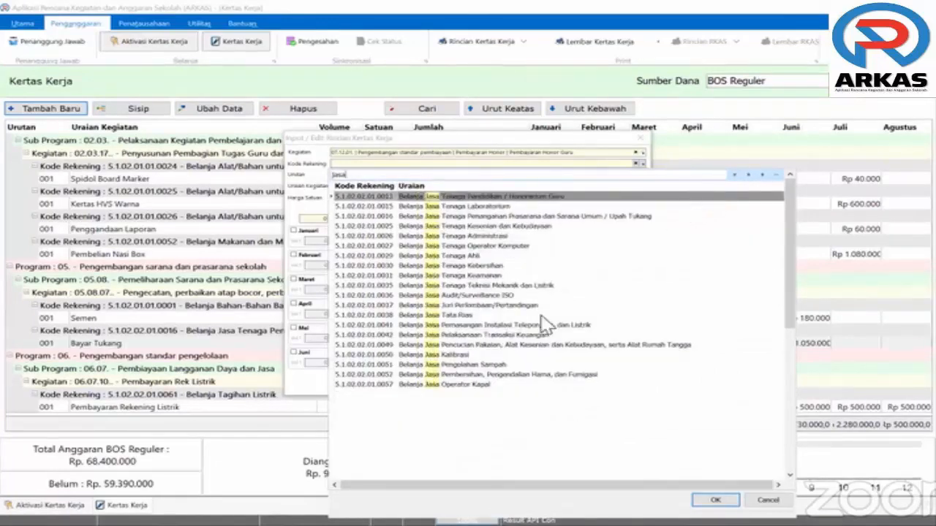
left_click(407, 198)
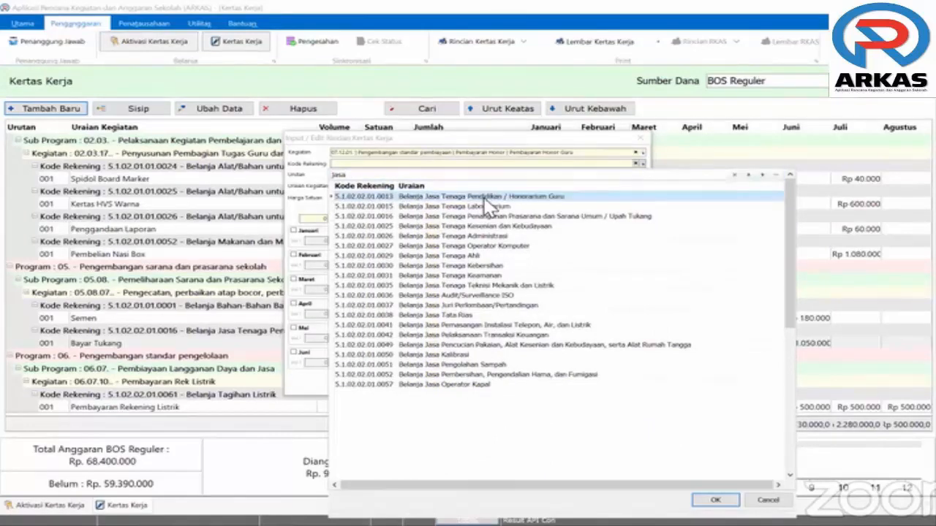
double_click(541, 198)
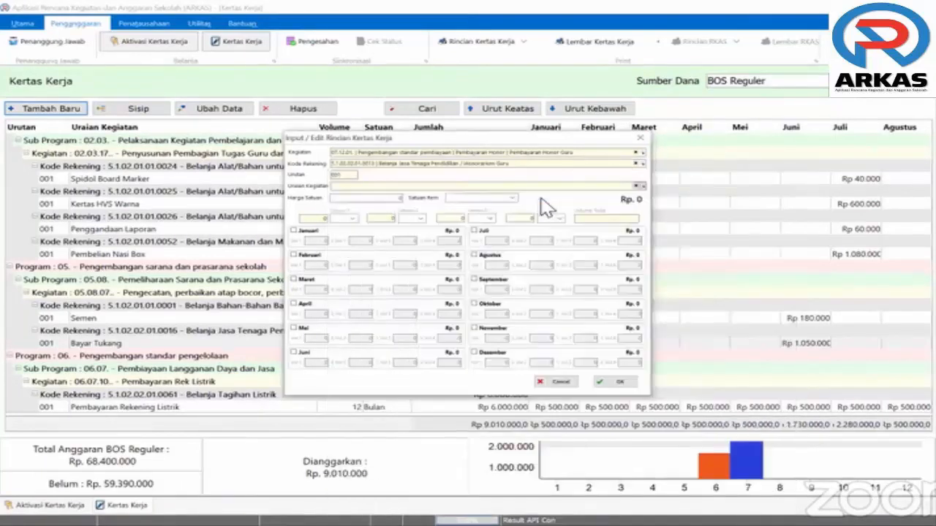
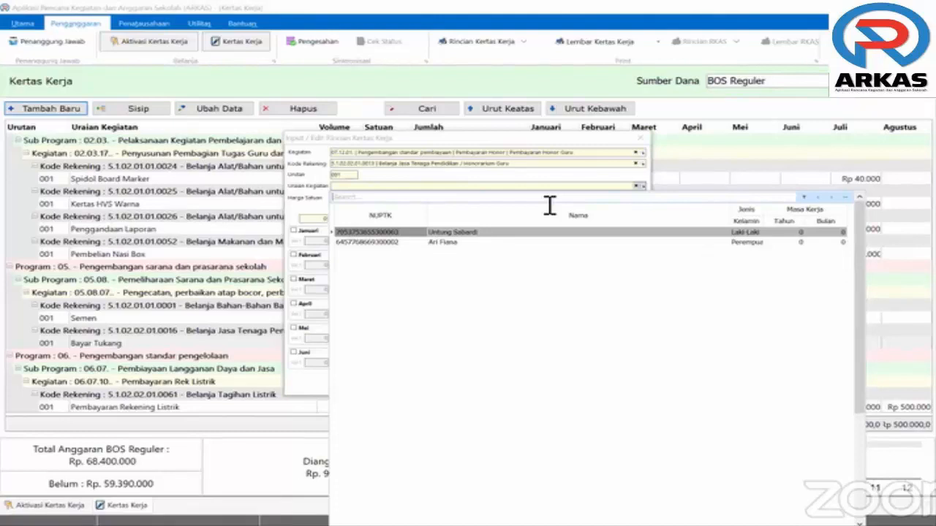
Pick the teacher from the NUPTK list, set 750.000 per Orang Bulan, and tick Januari–April
left_click(479, 240)
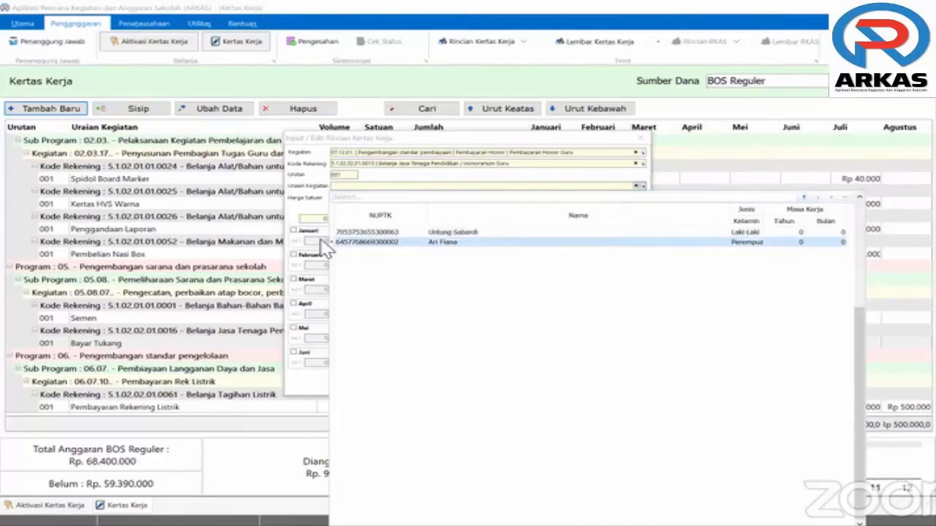
left_click(372, 231)
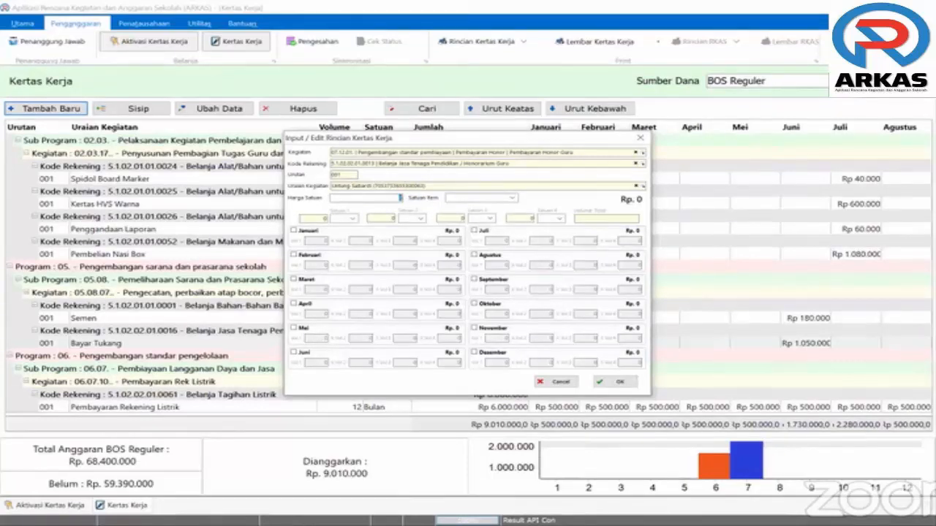
type("750000")
key("Tab")
type("Orang Bulan")
left_click(294, 329)
left_click(294, 353)
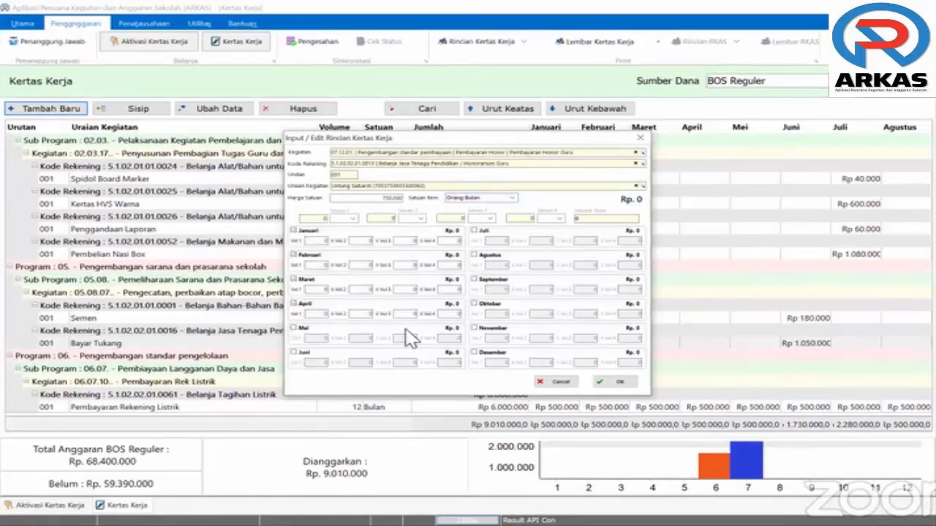
Tick the remaining months through December and set the volume unit to Orang
left_click(474, 231)
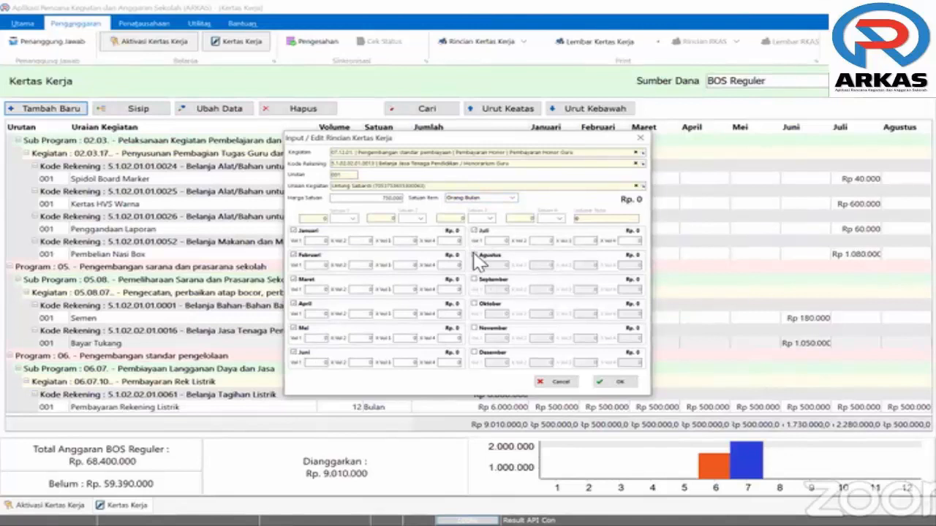
left_click(474, 256)
left_click(474, 328)
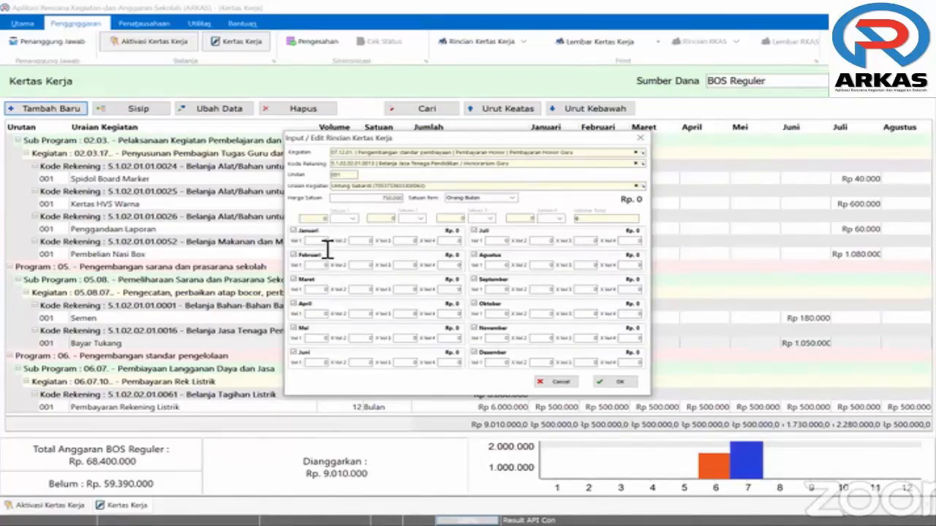
left_click(352, 220)
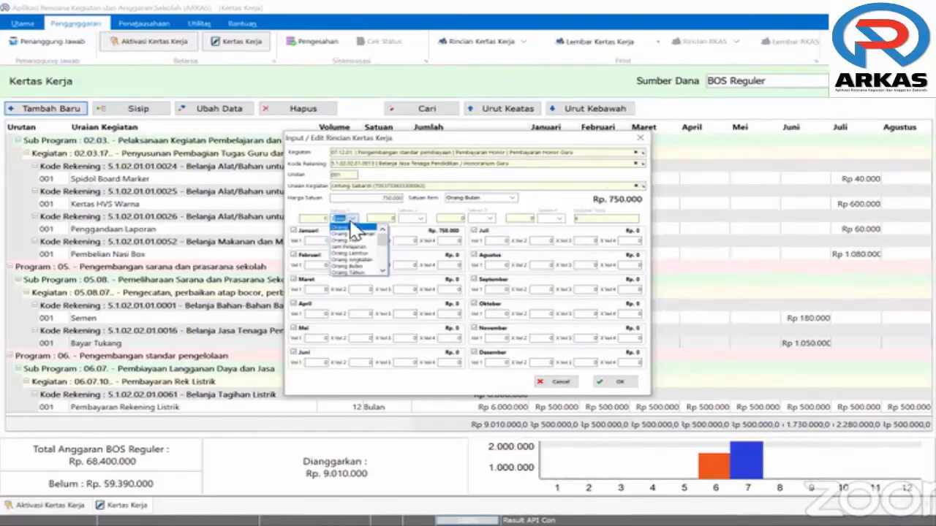
scroll(356, 238, "down", 2)
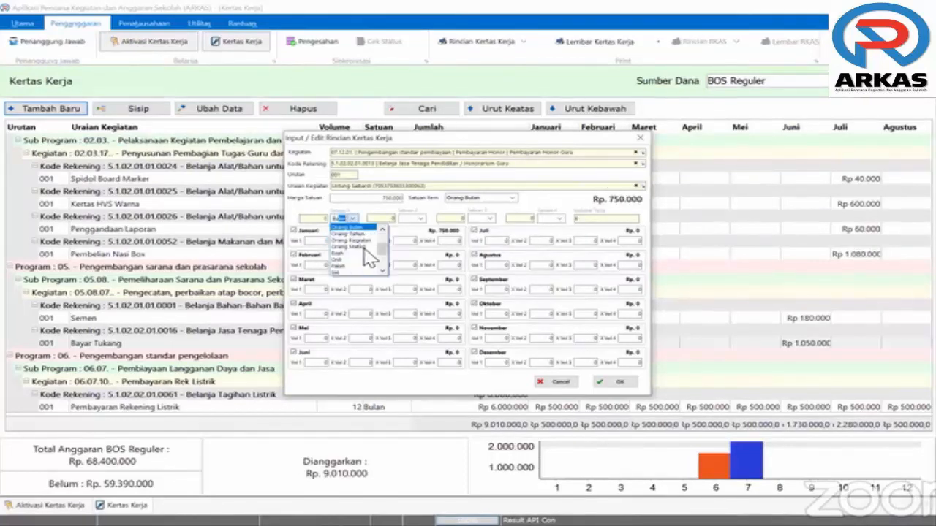
left_click(328, 266)
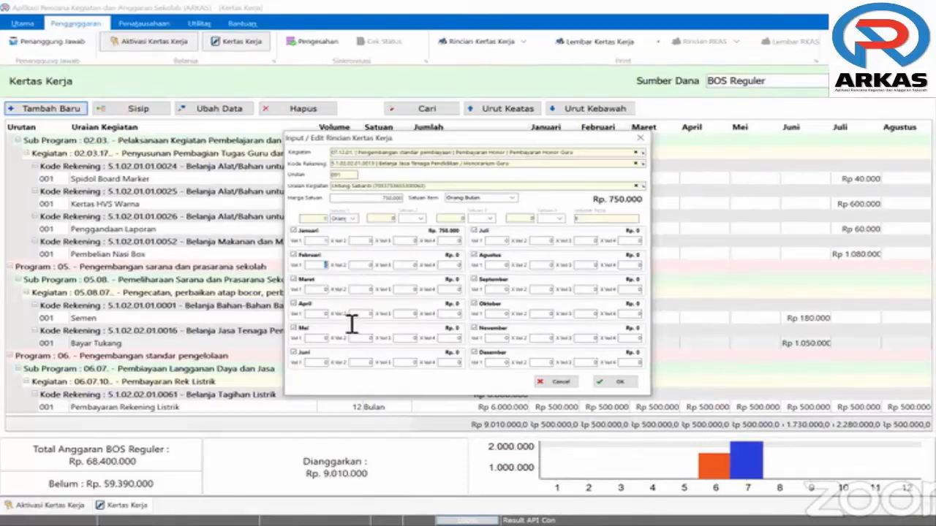
Enter volume 1 for every month and save the Rp 9.000.000 honorarium row
type("1")
key("Tab")
type("1")
key("Tab")
type("1")
key("Tab")
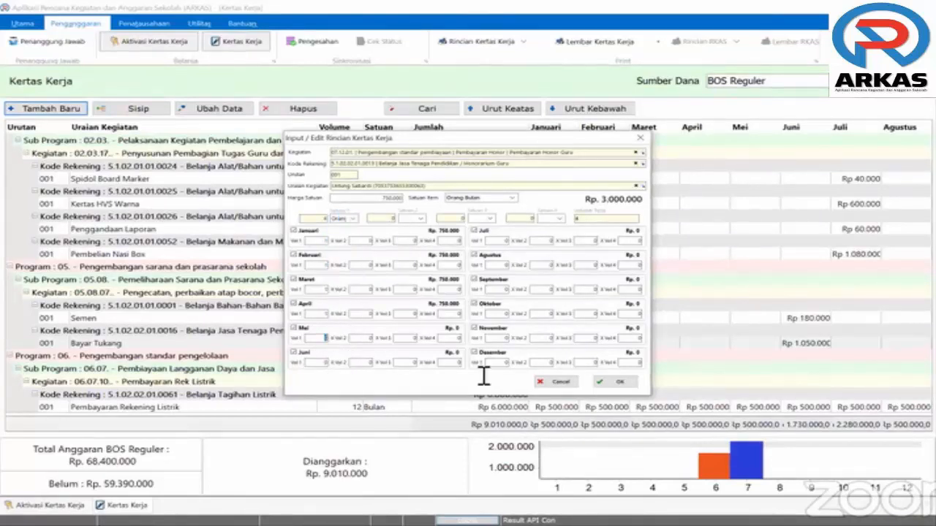
type("1")
key("Tab")
type("1")
key("Tab")
type("1")
key("Tab")
type("1")
key("Tab")
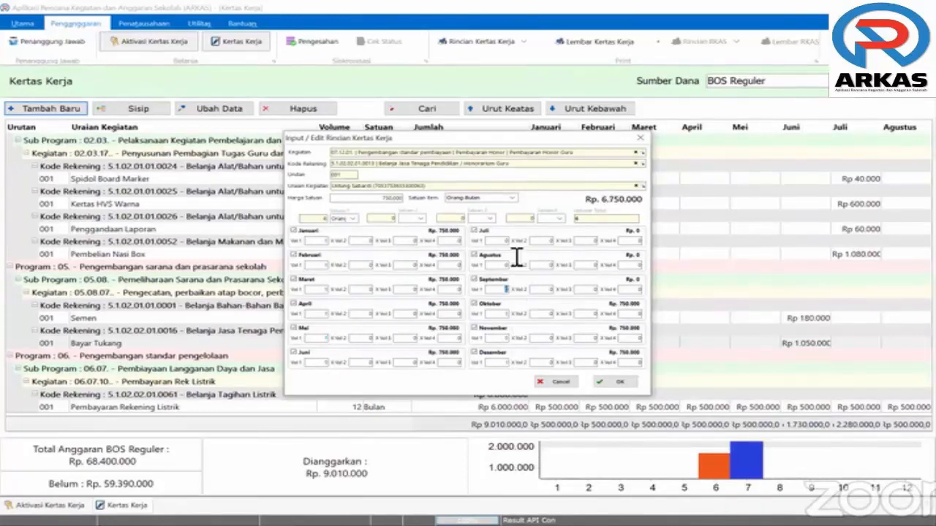
type("1")
key("Tab")
type("1")
key("Tab")
type("1")
key("Tab")
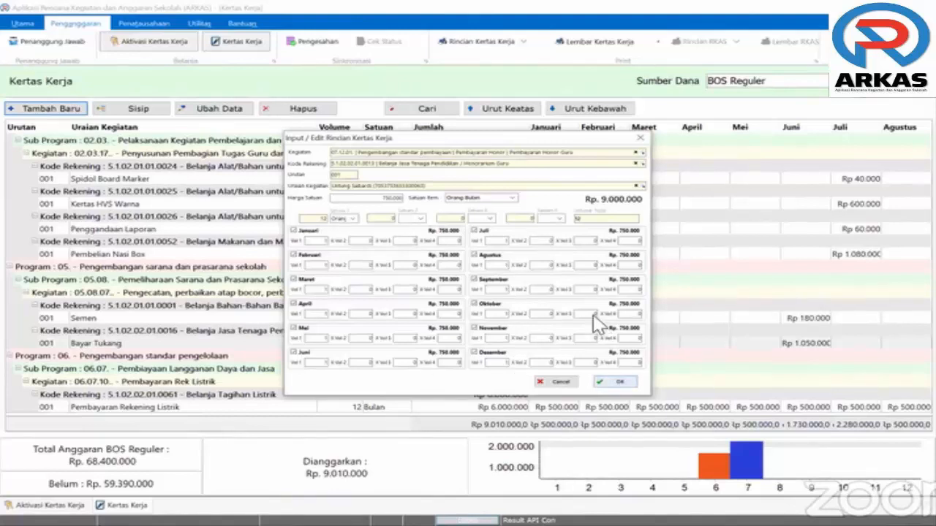
left_click(614, 381)
scroll(197, 407, "down", 2)
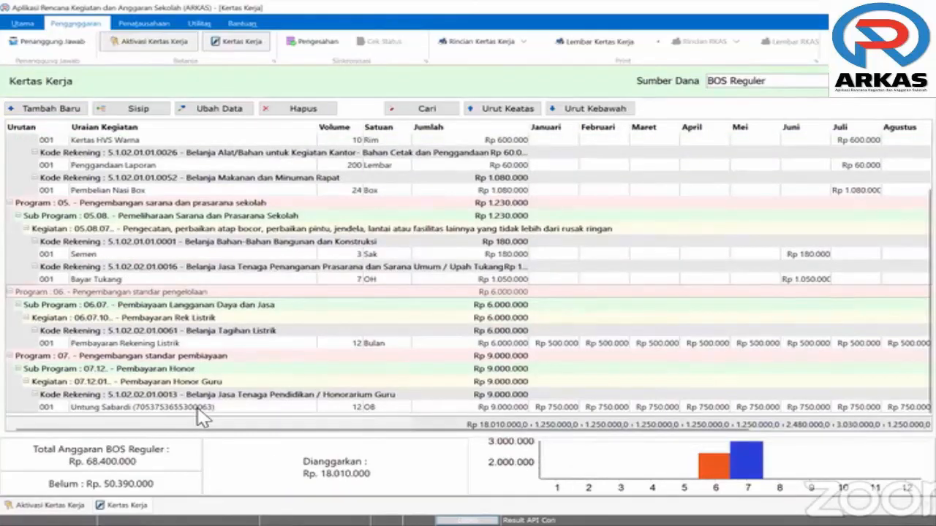
Start a new entry for the 07.12.04 guard honorarium activity, found by searching 'honor'
left_click(198, 407)
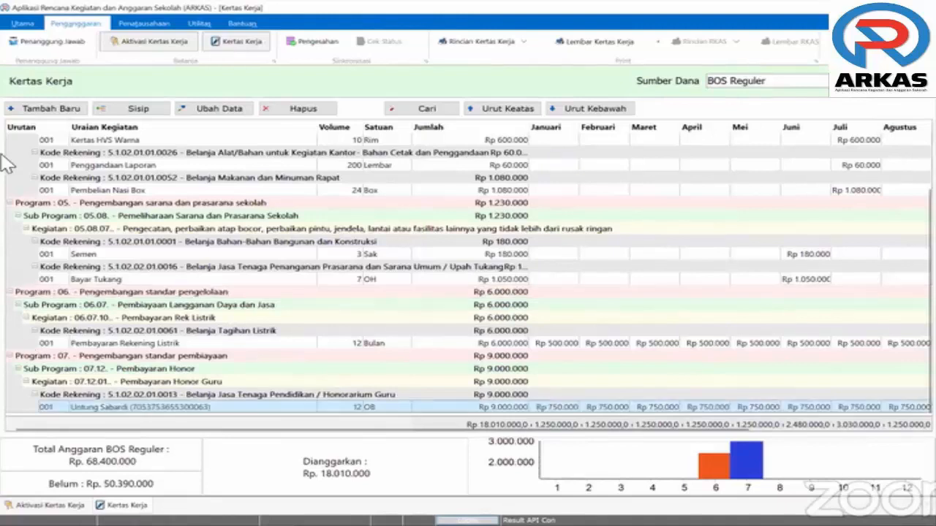
left_click(35, 113)
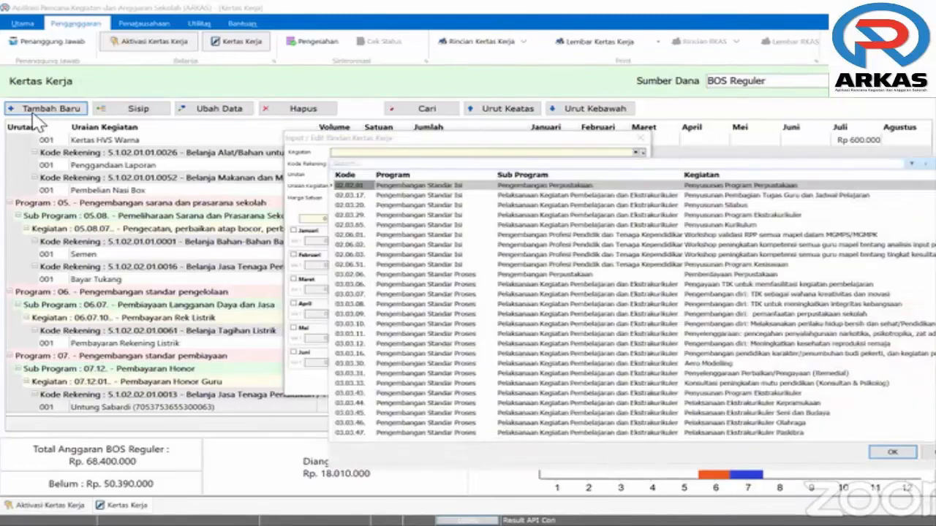
type("honor")
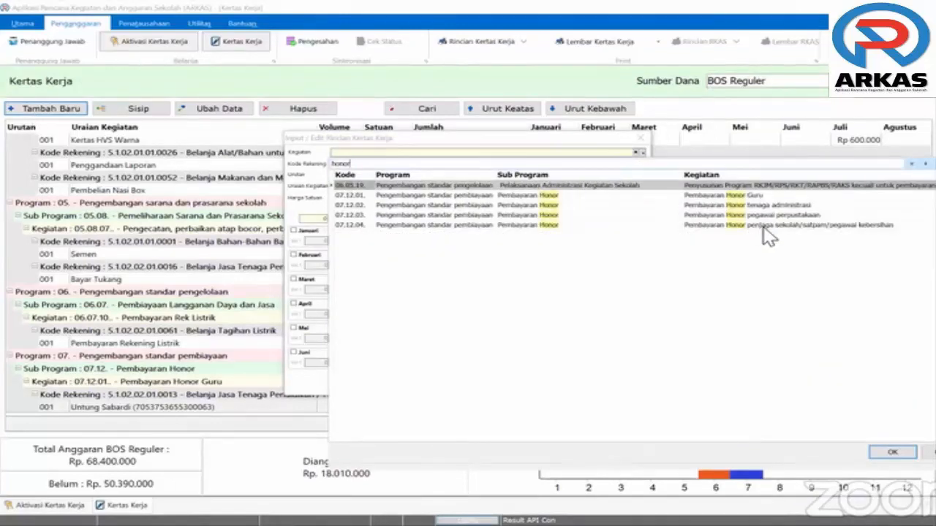
left_click(762, 228)
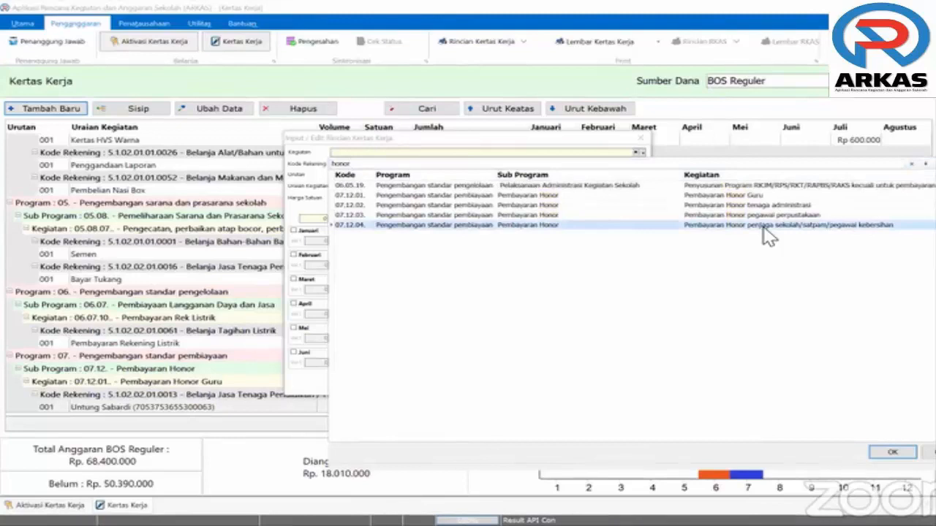
double_click(561, 231)
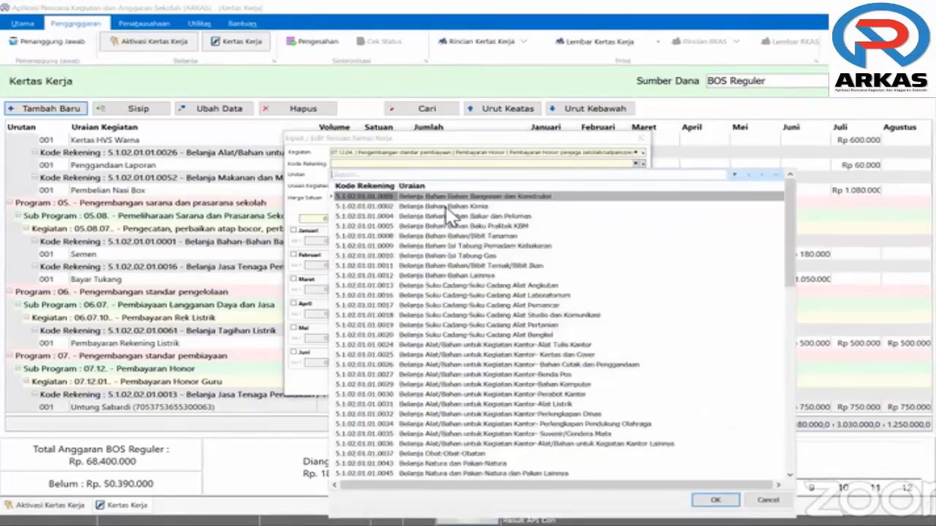
Set Kode Rekening 5.1.02.02.01.0031 Belanja Jasa Tenaga Keamanan via the search 'Jasa'
type("Jasa")
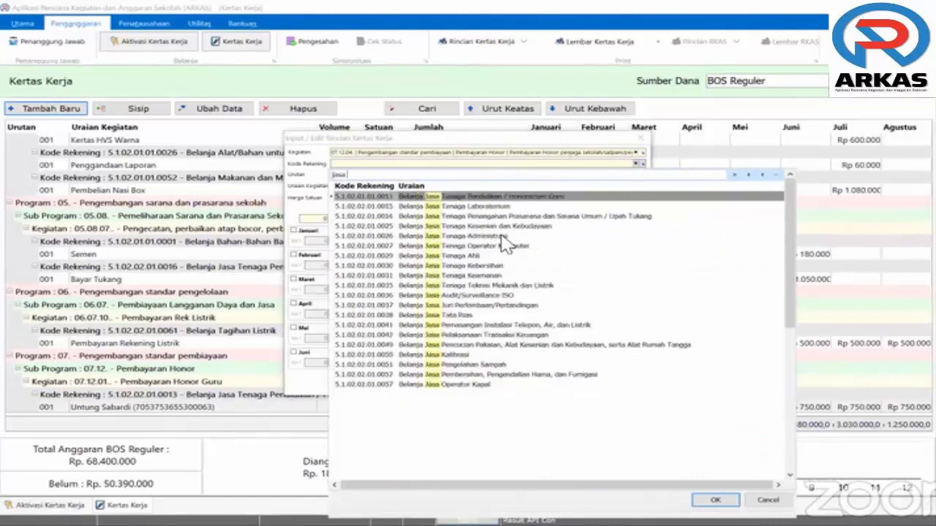
left_click(493, 277)
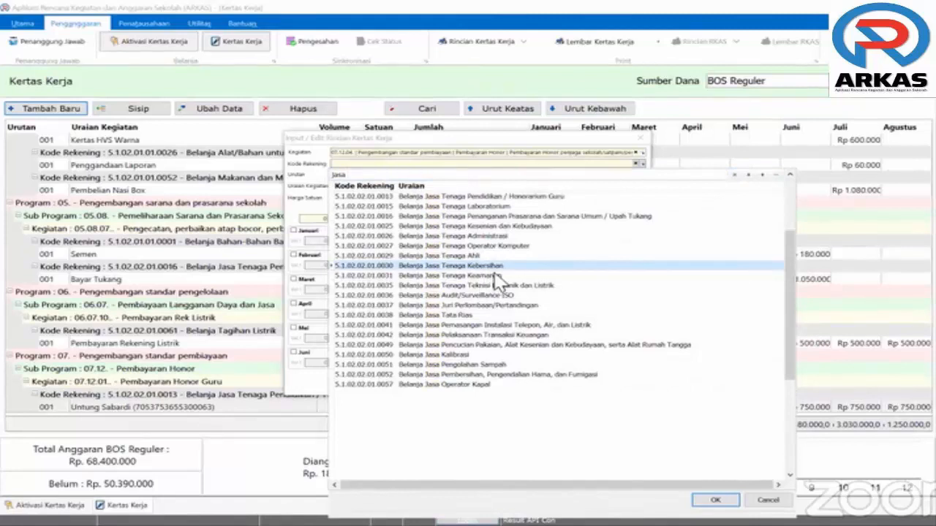
left_click(494, 276)
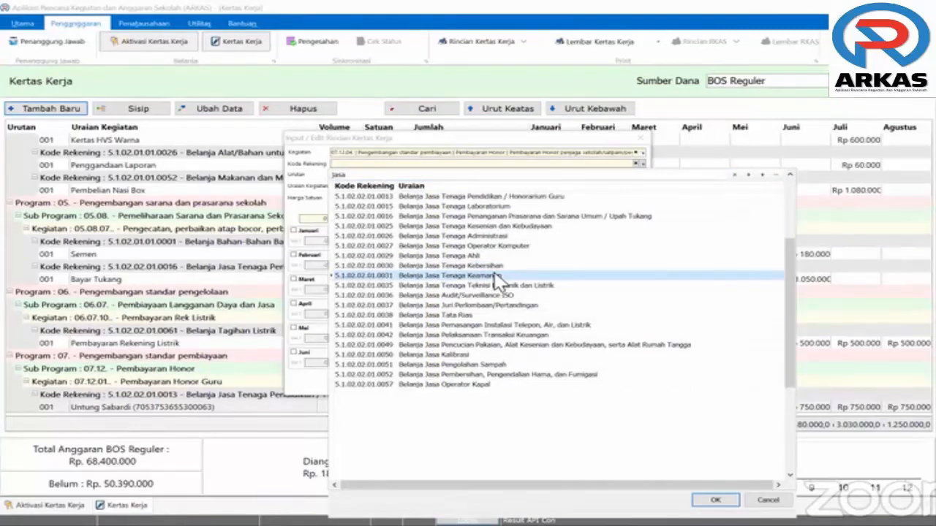
double_click(495, 275)
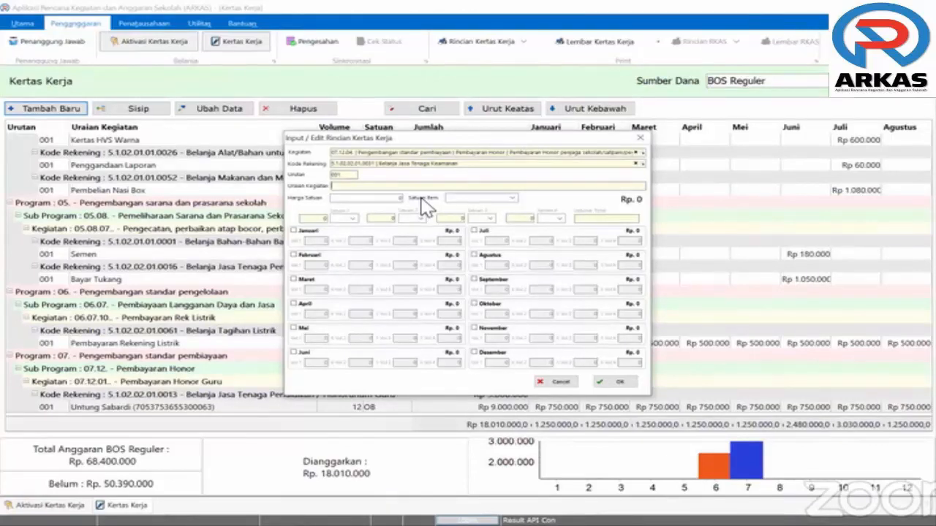
Write 'Pembayaran Penjaga Sekolah' with the guard's name as the activity description
type("Pembayaran Ho")
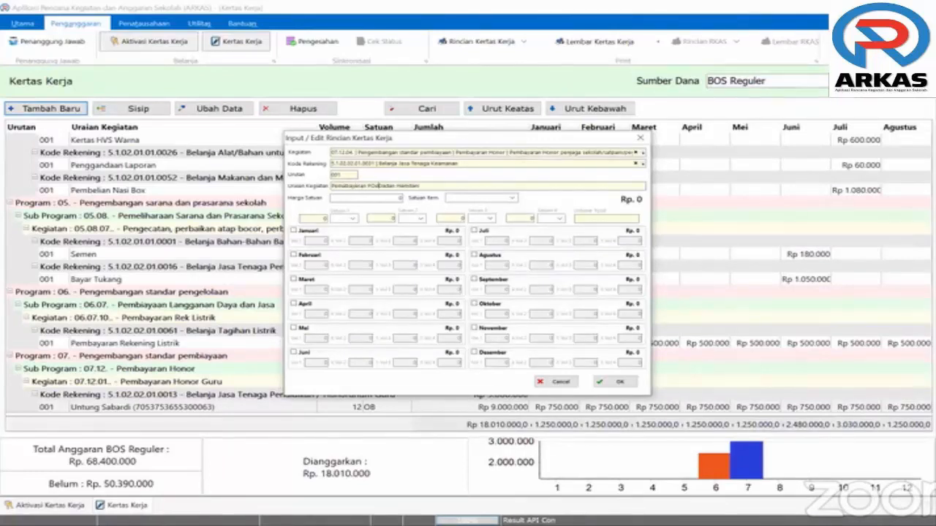
type("n")
key("BackSpace")
key("BackSpace")
key("BackSpace")
type("Petugas Keamanan")
key("BackSpace")
key("BackSpace")
key("BackSpace")
key("BackSpace")
key("BackSpace")
key("BackSpace")
key("BackSpace")
key("BackSpace")
key("BackSpace")
key("BackSpace")
key("BackSpace")
key("BackSpace")
key("BackSpace")
key("BackSpace")
key("BackSpace")
type("njaga Sekolah")
Tick the guard's payment months across the year, leaving July excluded
left_click(295, 255)
left_click(295, 279)
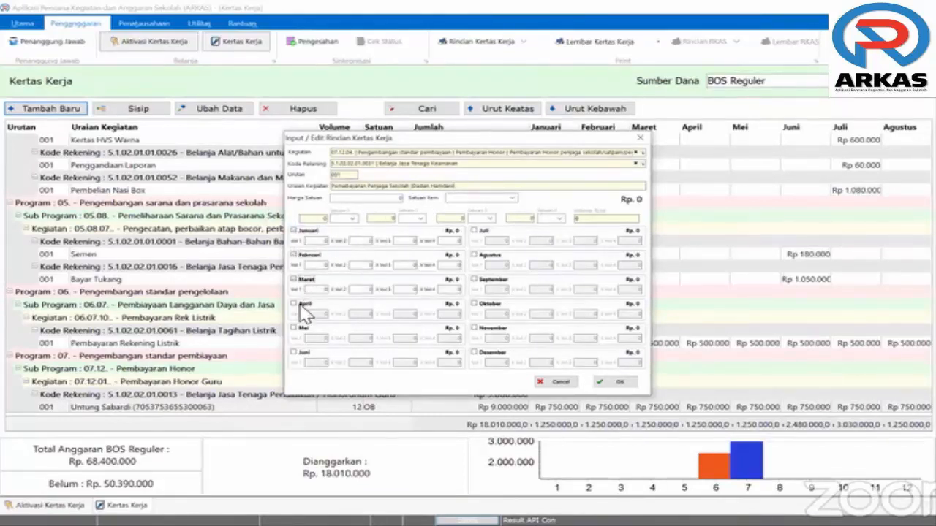
left_click(295, 303)
left_click(296, 328)
left_click(295, 352)
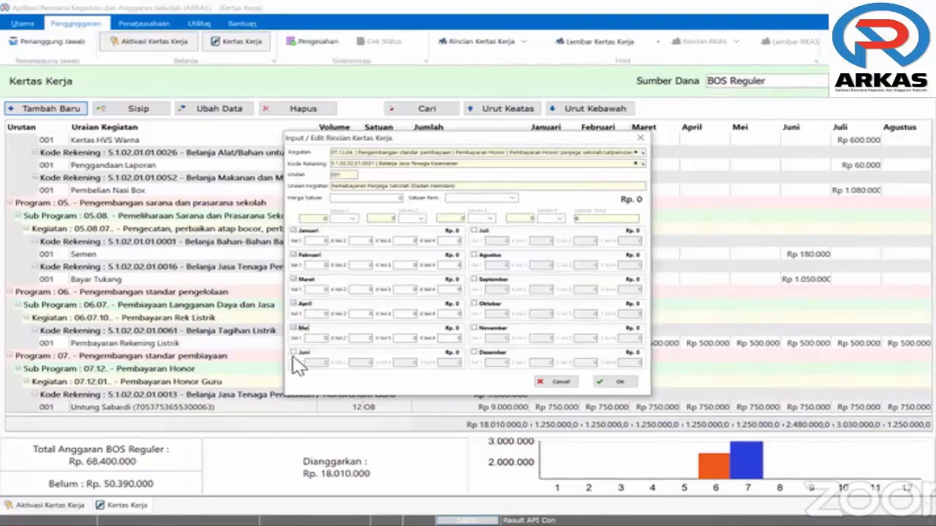
left_click(474, 231)
left_click(474, 256)
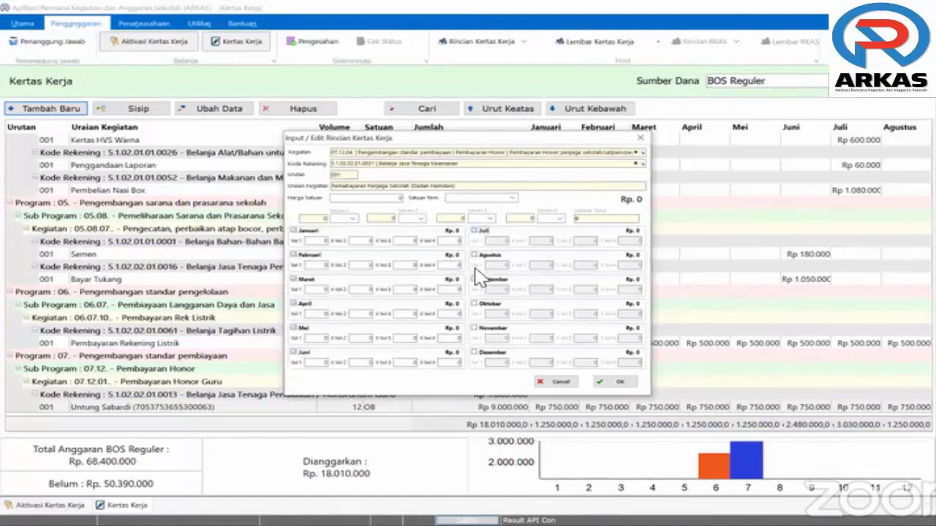
left_click(474, 279)
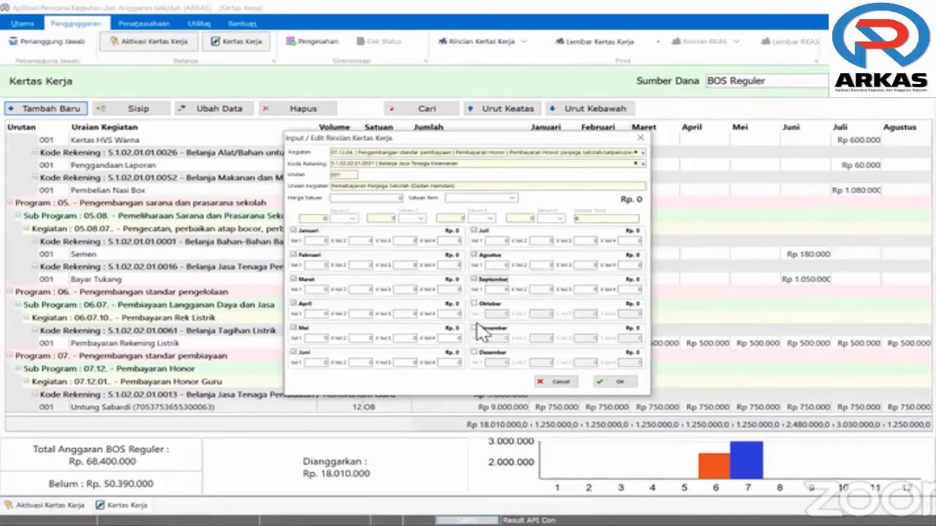
left_click(474, 328)
left_click(474, 353)
left_click(473, 304)
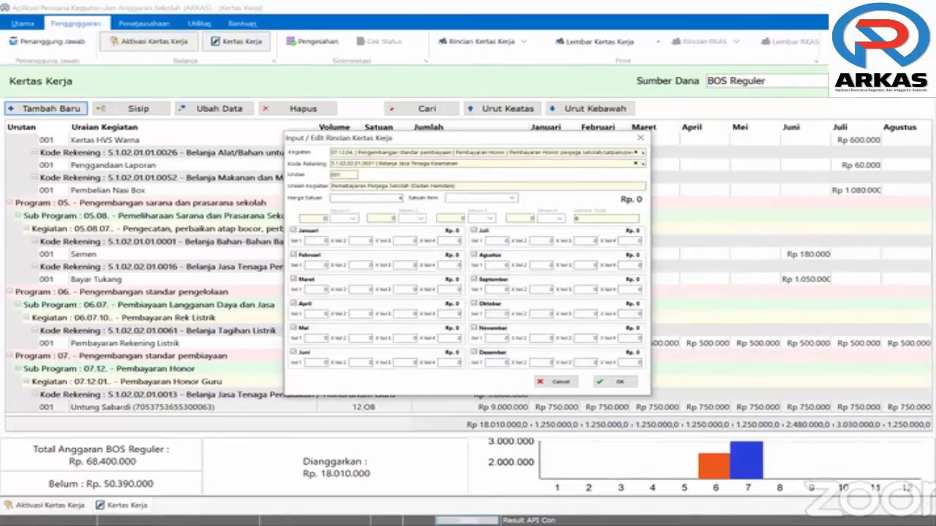
Set the unit price to 400.000 per Orang Bulan with volume unit Orang
left_click(400, 198)
type("4000")
type("0")
left_click(460, 202)
type("Orang Bulan")
key("Tab")
left_click(350, 221)
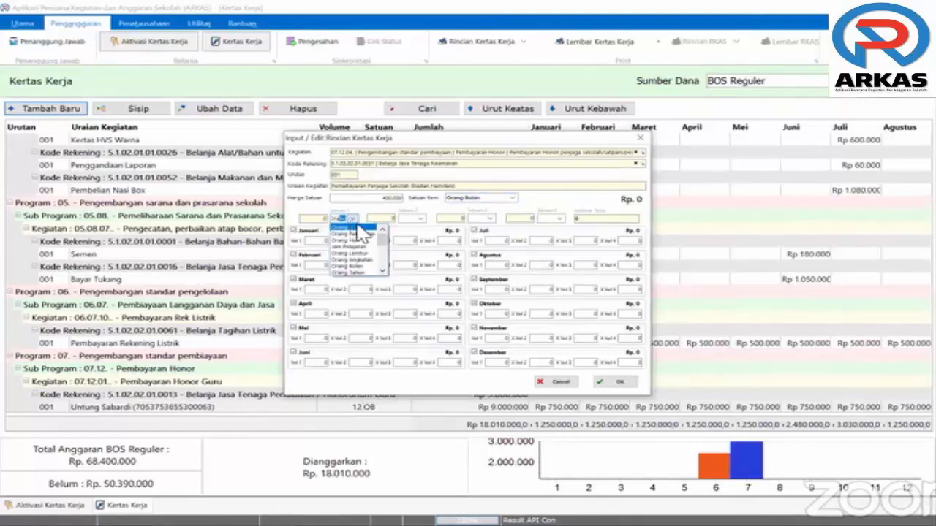
left_click(353, 235)
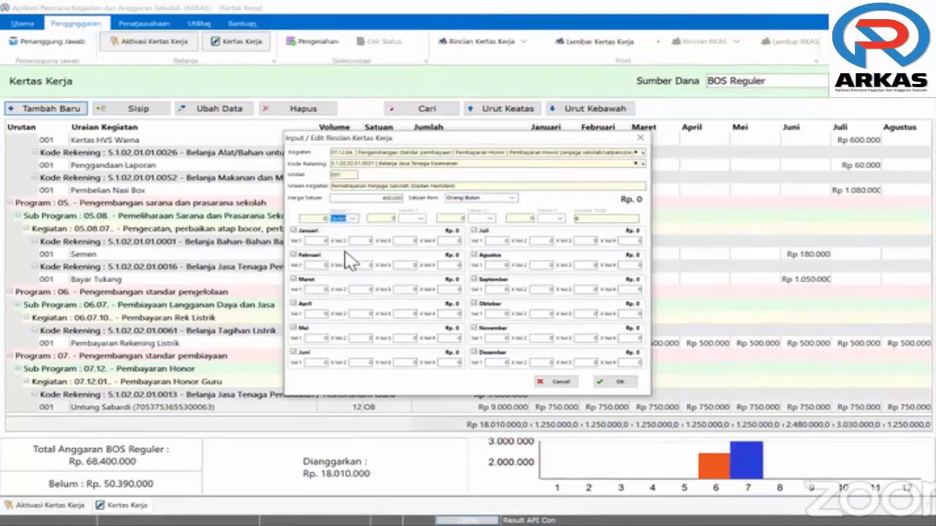
Enter volume 1 for each scheduled month and save the Rp 4.400.000 guard entry
key("Tab")
type("1")
key("Tab")
type("1")
key("Tab")
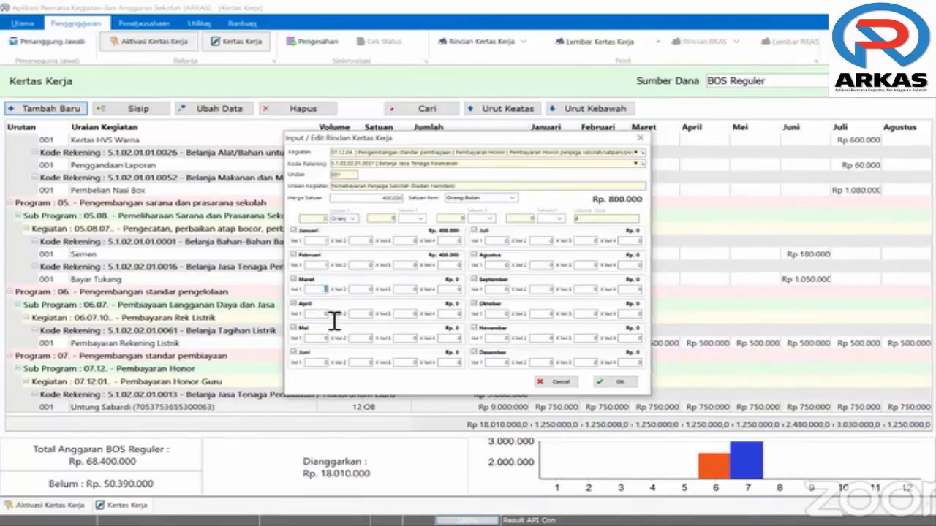
key("Tab")
type("1")
key("Tab")
type("1")
key("Tab")
type("1")
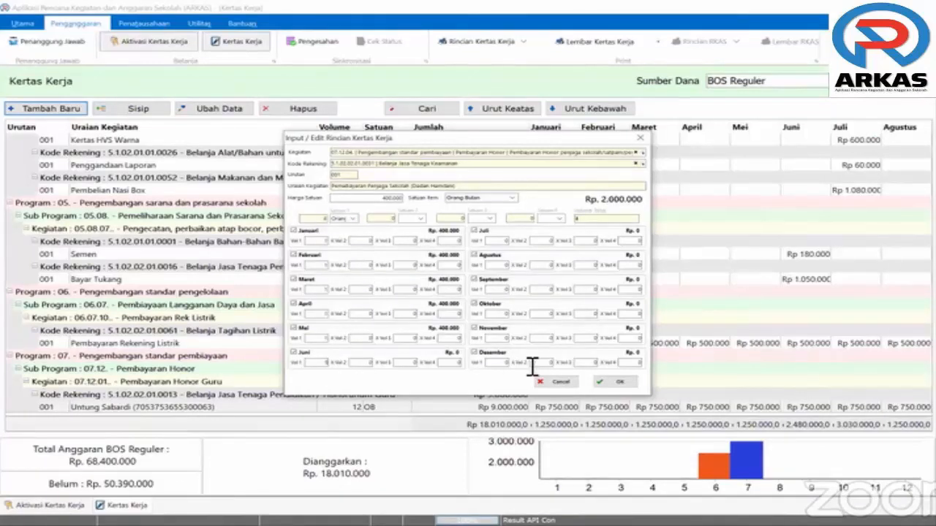
key("Tab")
type("11")
key("Tab")
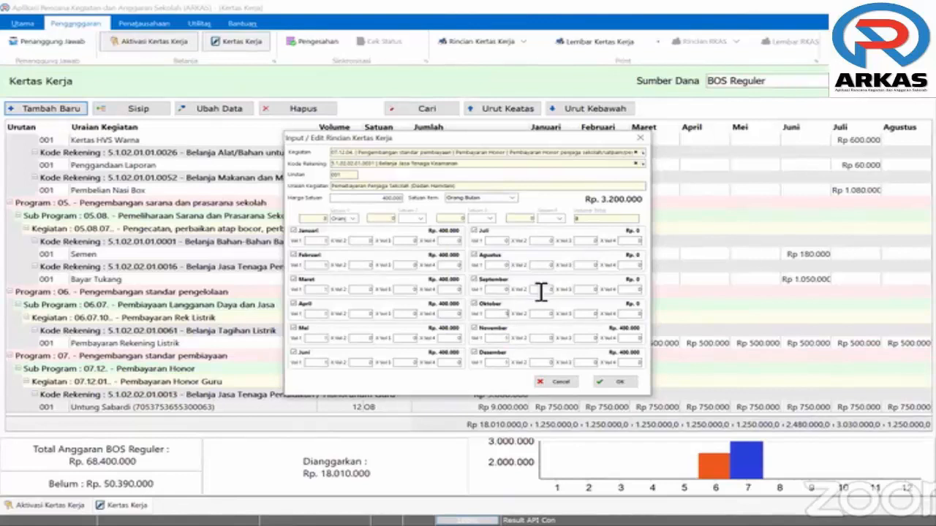
type("1")
key("Tab")
type("1")
key("Tab")
type("1")
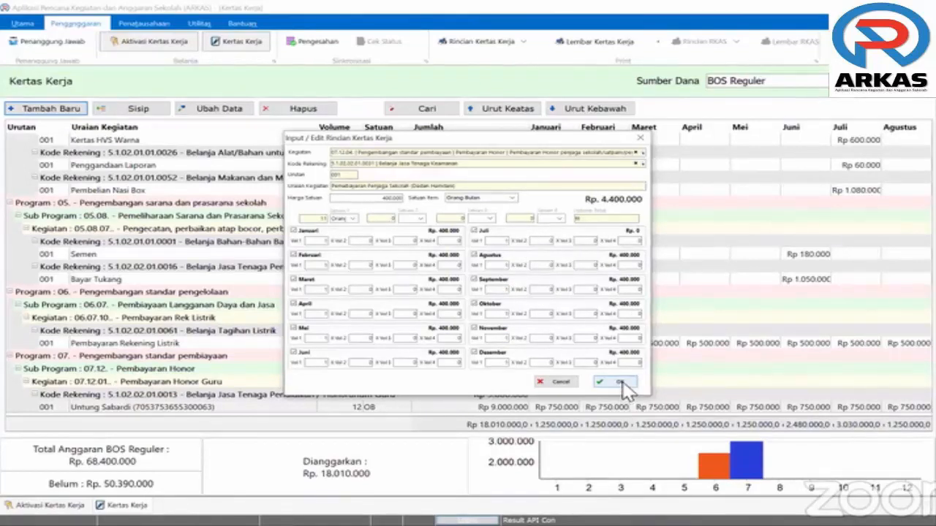
left_click(621, 384)
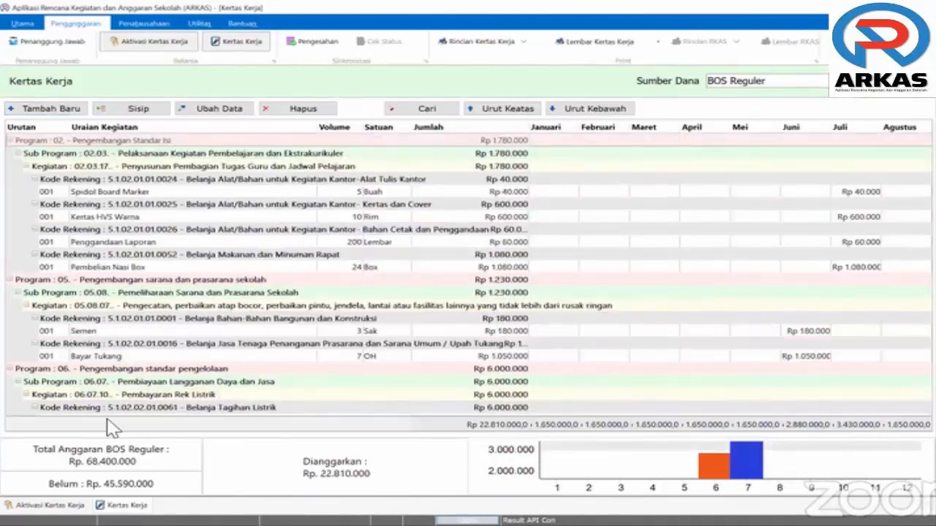
Start a new entry under the Pengadaan laptop activity, found by searching 'laptop'
scroll(256, 369, "down", 3)
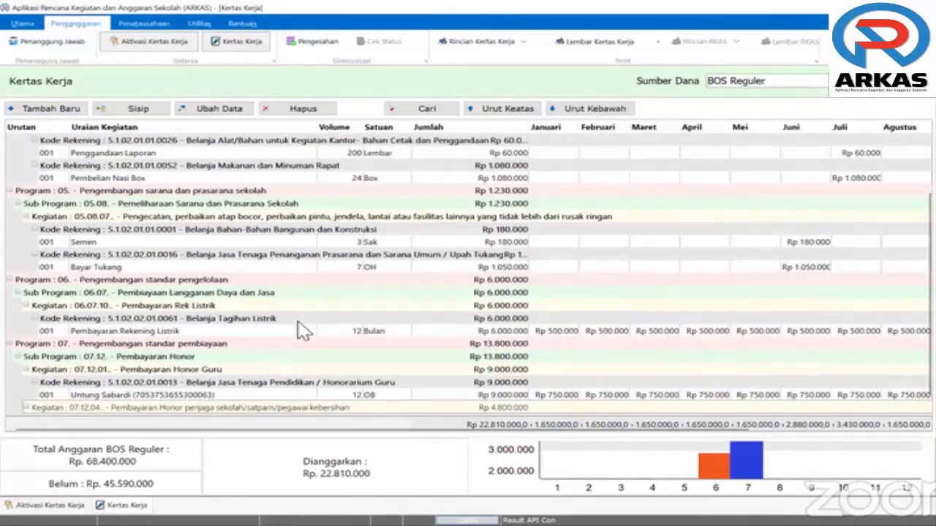
scroll(303, 331, "down", 1)
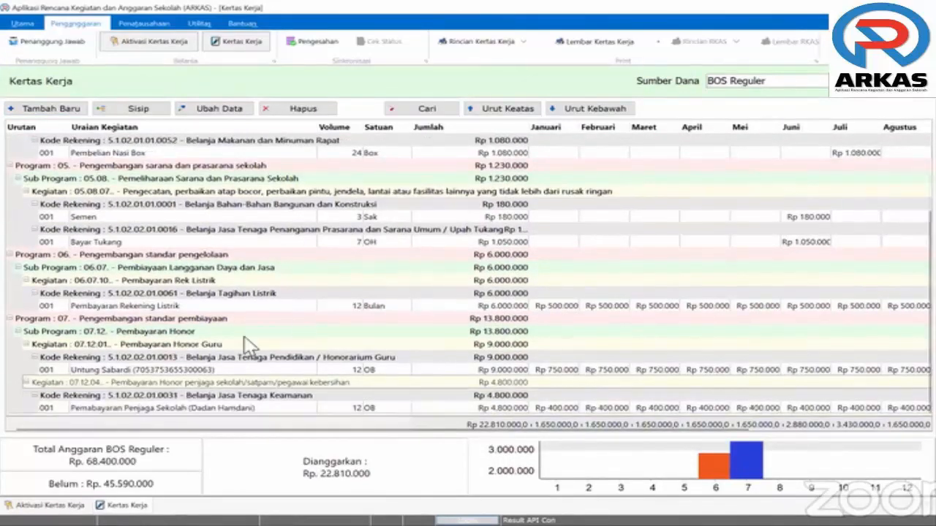
left_click(52, 111)
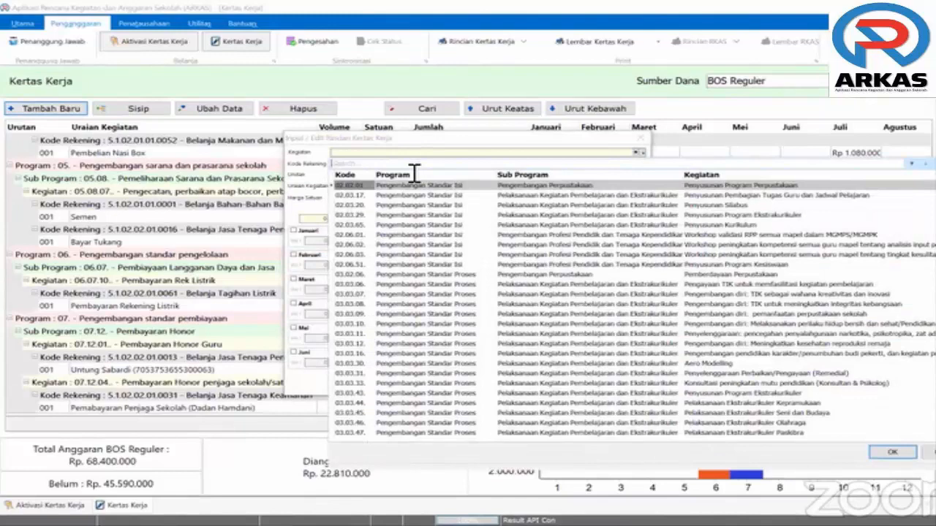
type("laptop")
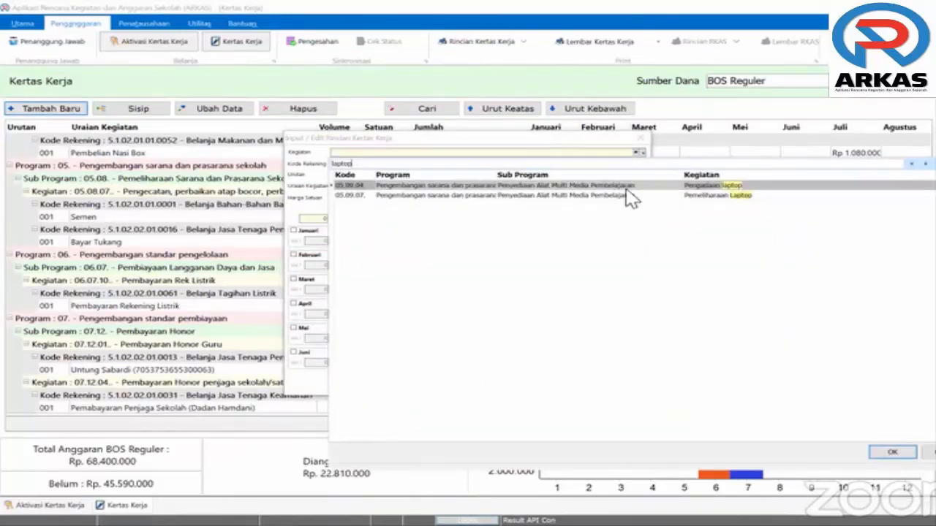
key("Return")
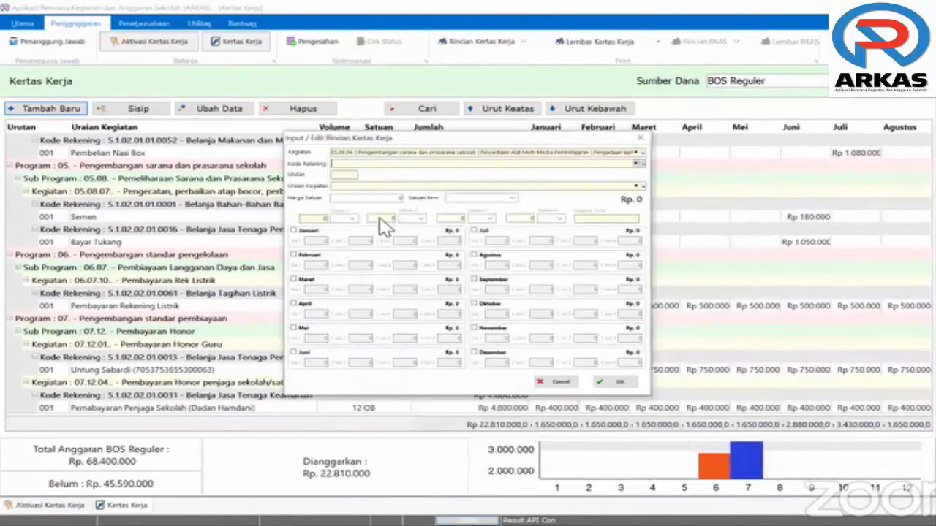
Set the Kode Rekening to Belanja Modal Personal Computer via the search 'perso'
type("lap")
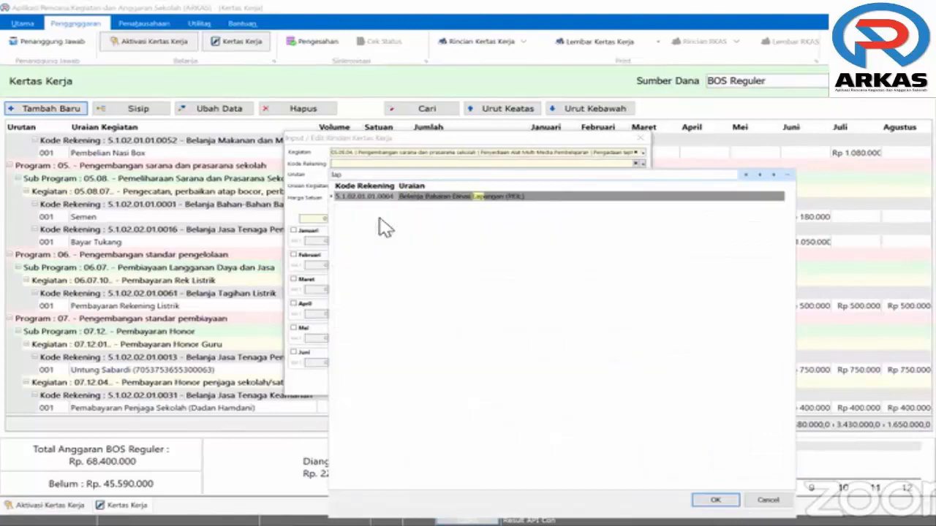
key("BackSpace")
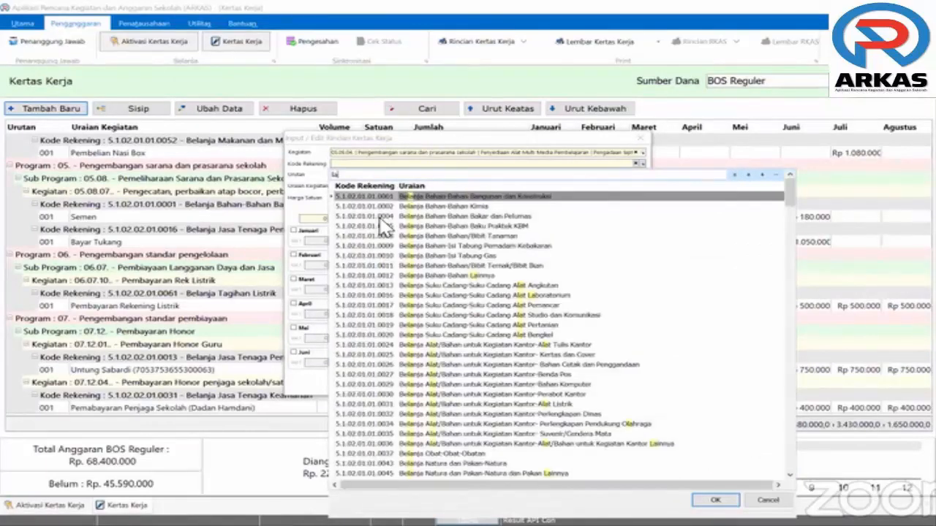
key("BackSpace")
key("BackSpace")
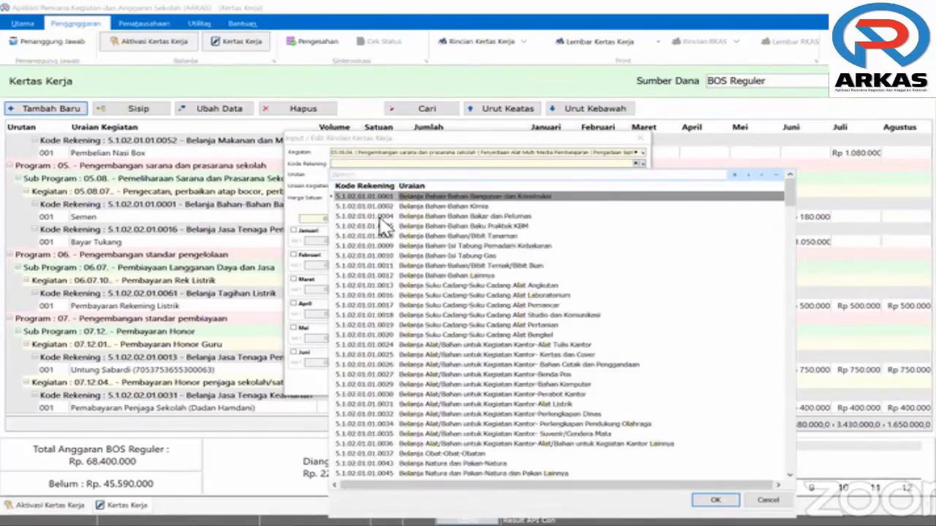
type("perso")
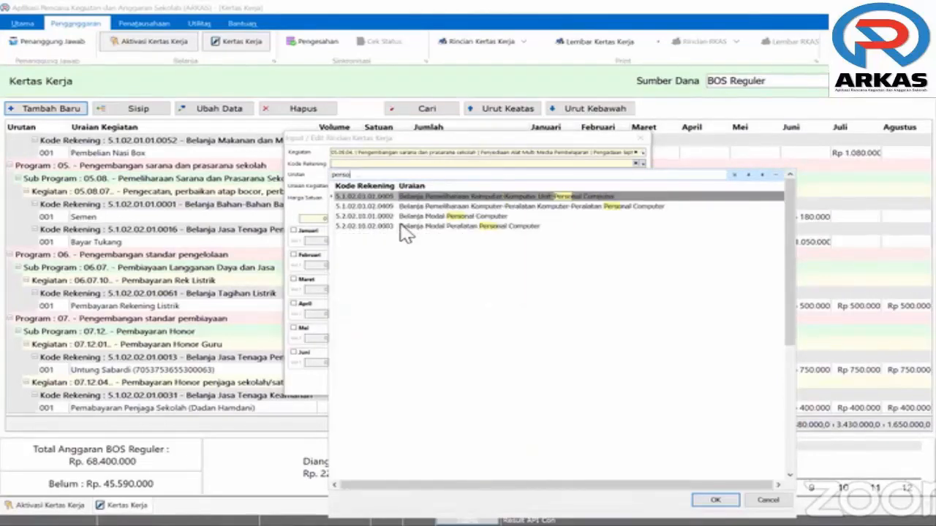
left_click(433, 220)
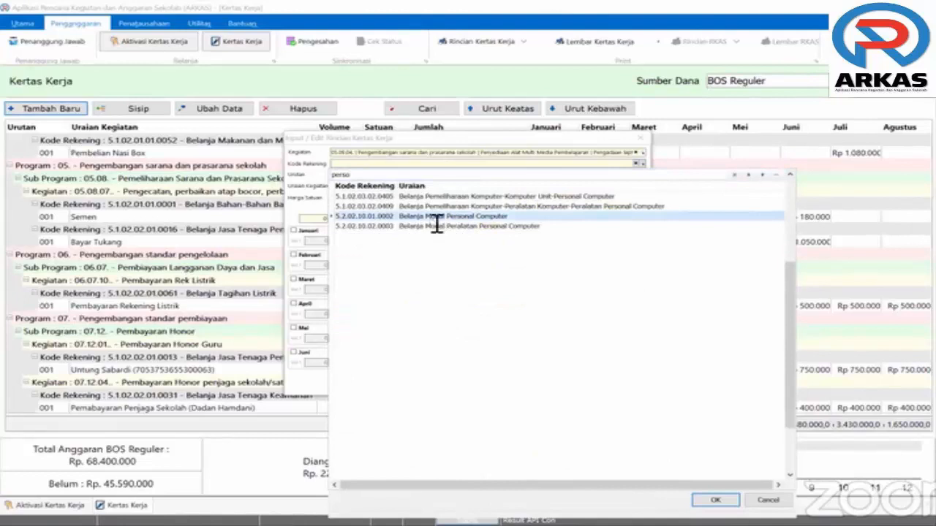
key("Return")
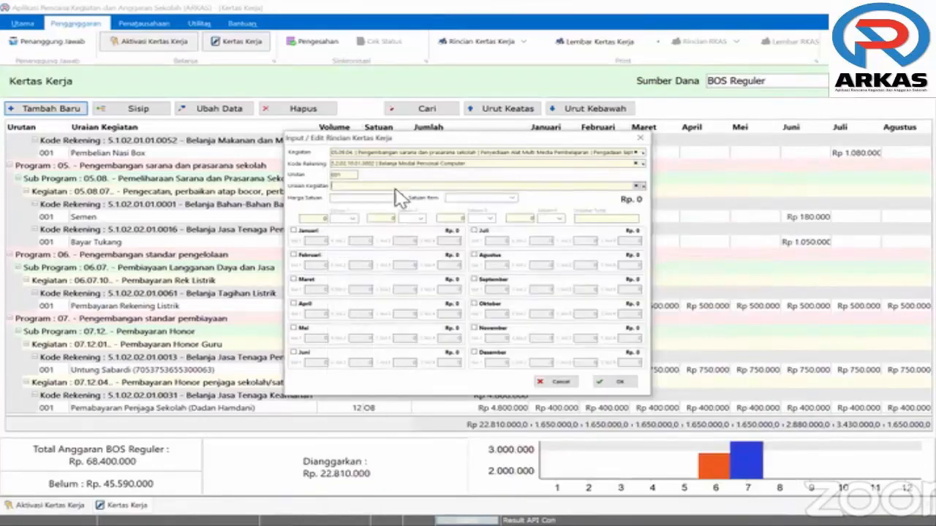
Choose PC Workstation as the item, entering its price and Unit as the unit
left_click(396, 188)
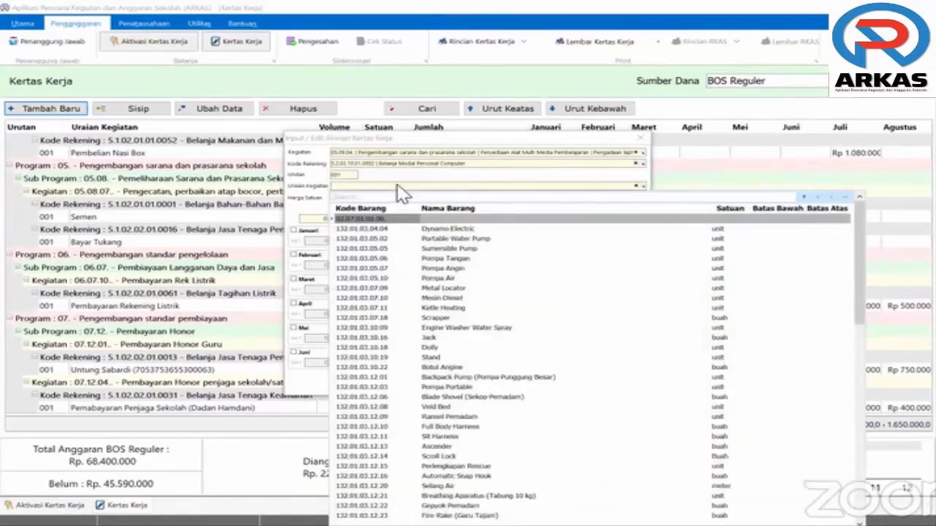
type("pc")
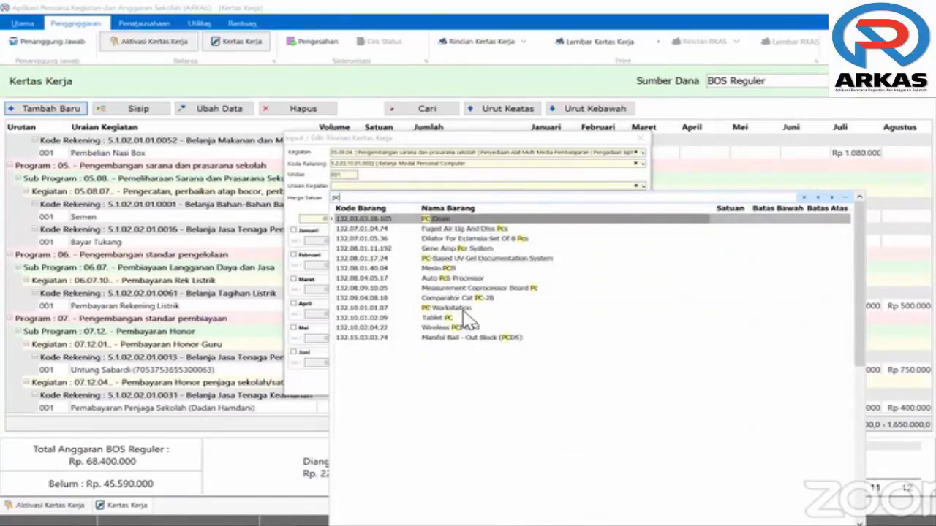
left_click(424, 308)
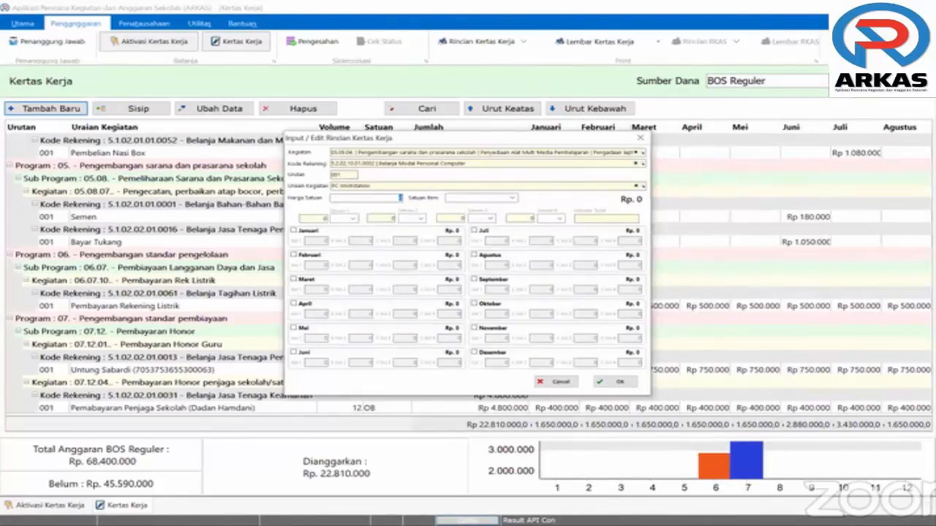
type("41200000")
left_click(455, 200)
type("Unit")
Schedule 2 units each in Maret and April, correct the price to 11.000.000, and save
left_click(295, 280)
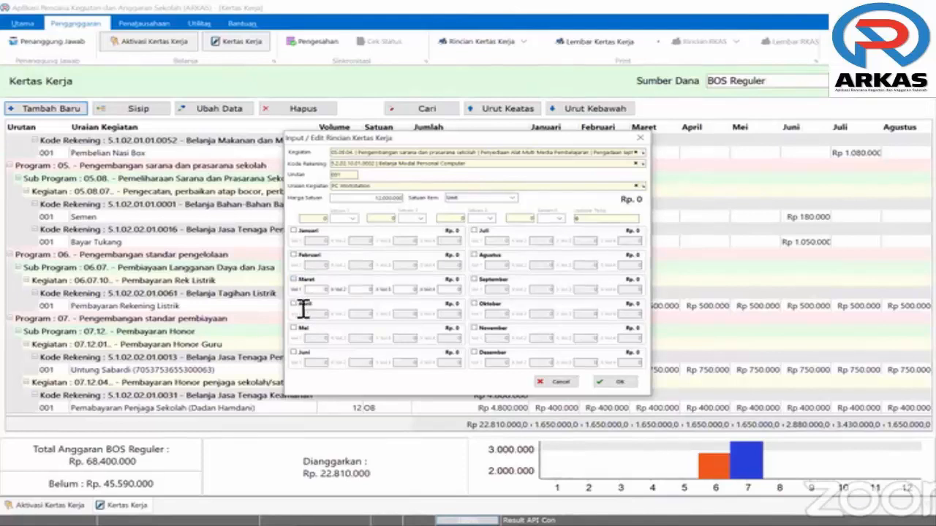
left_click(326, 290)
type("2")
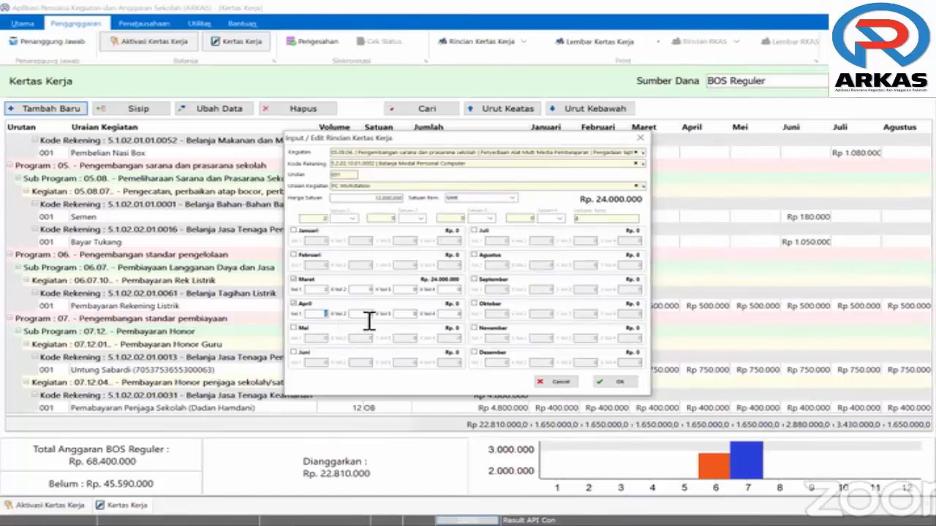
type("2")
left_click(329, 314)
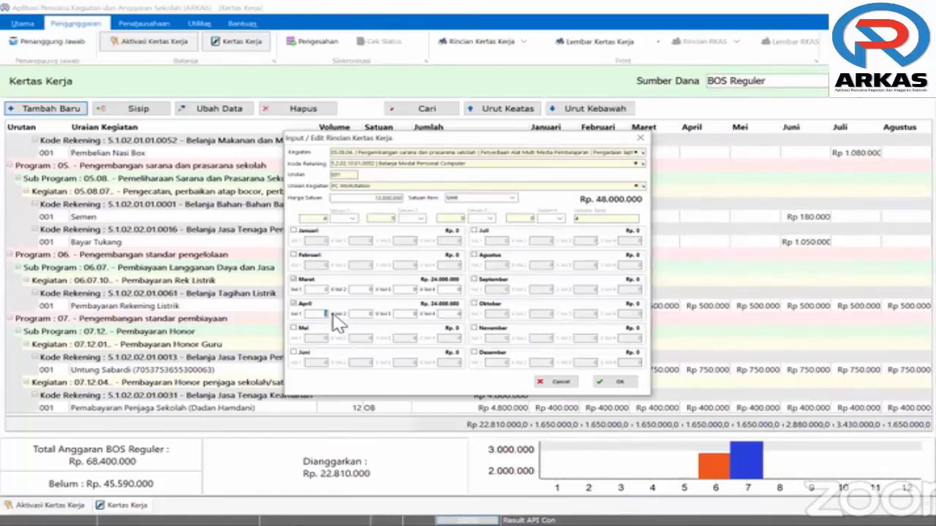
left_click(400, 201)
key("BackSpace")
type("1")
left_click(617, 383)
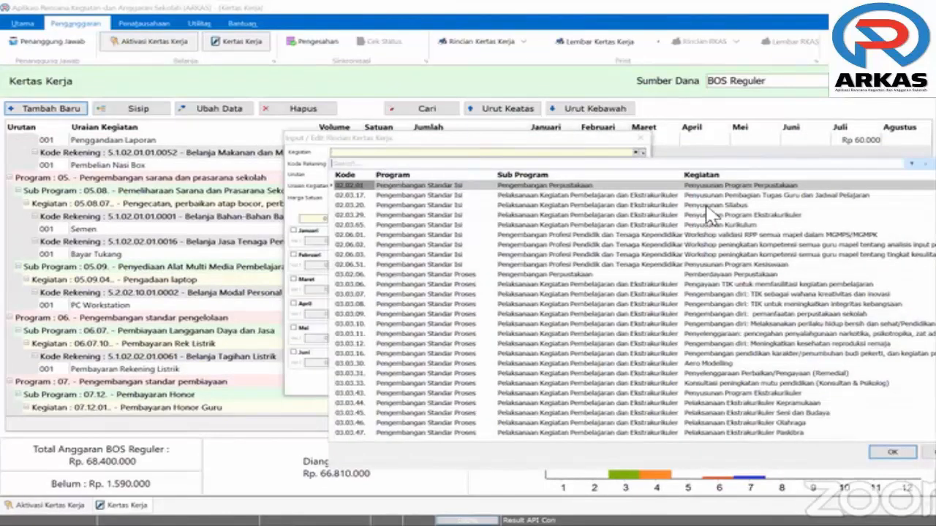
Choose Penyusunan Silabus, the Kertas dan Cover account, and item Kertas Folio Bergaris
double_click(439, 210)
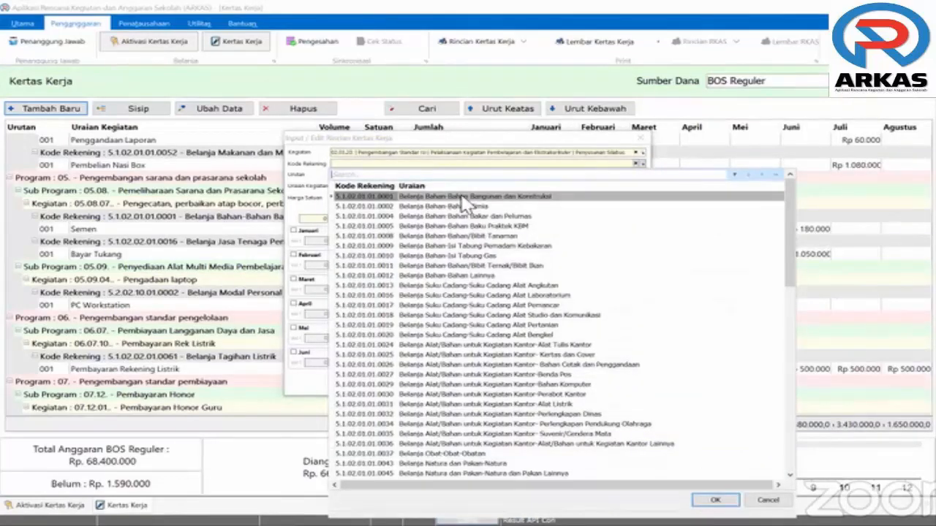
type("kertas")
double_click(441, 195)
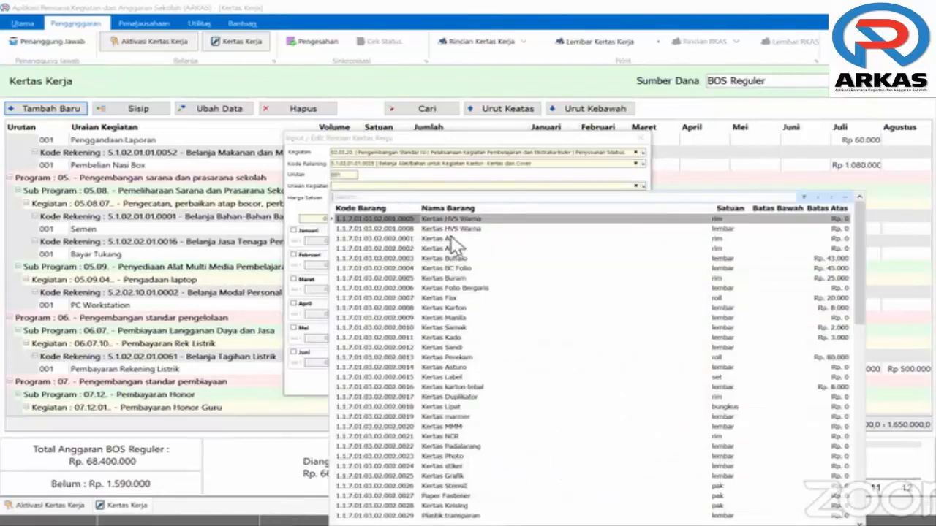
double_click(479, 296)
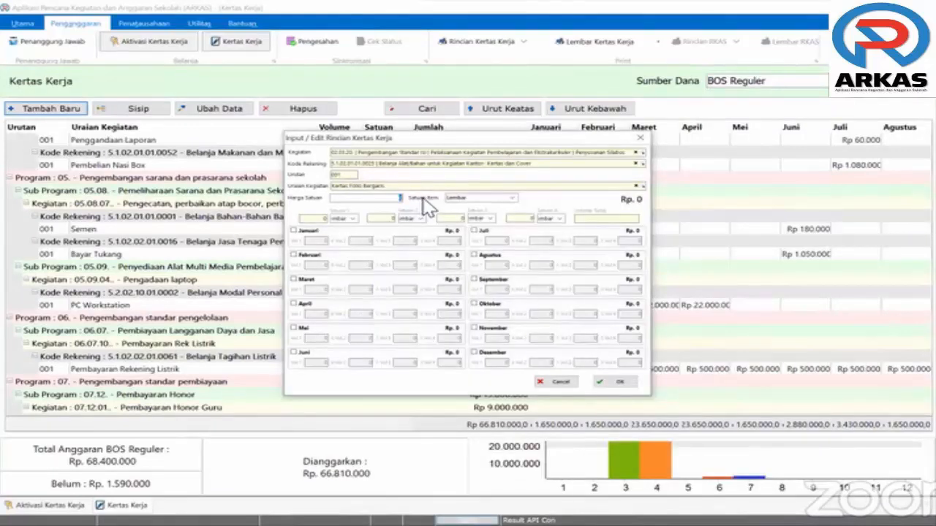
Enter the unit price, budget 100 sheets in April, and save the entry
type("15000")
left_click(293, 304)
type("1")
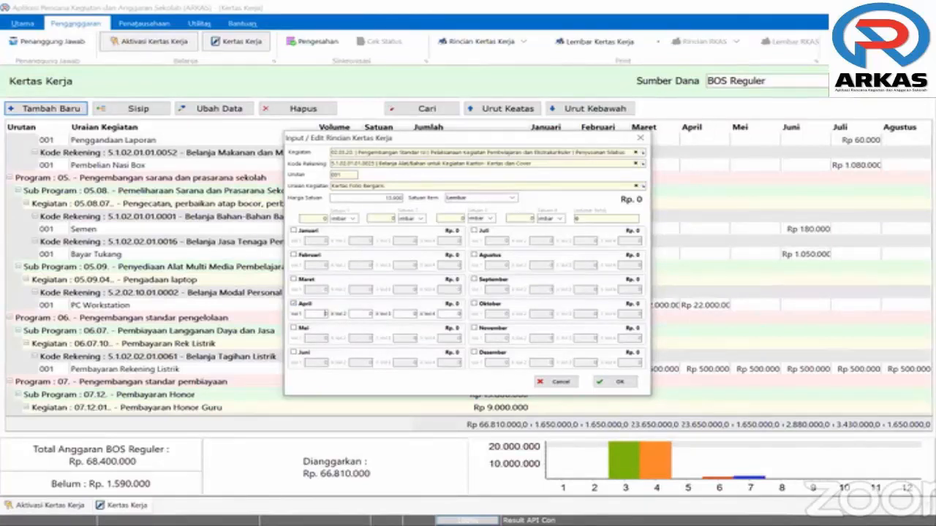
type("0")
type("0")
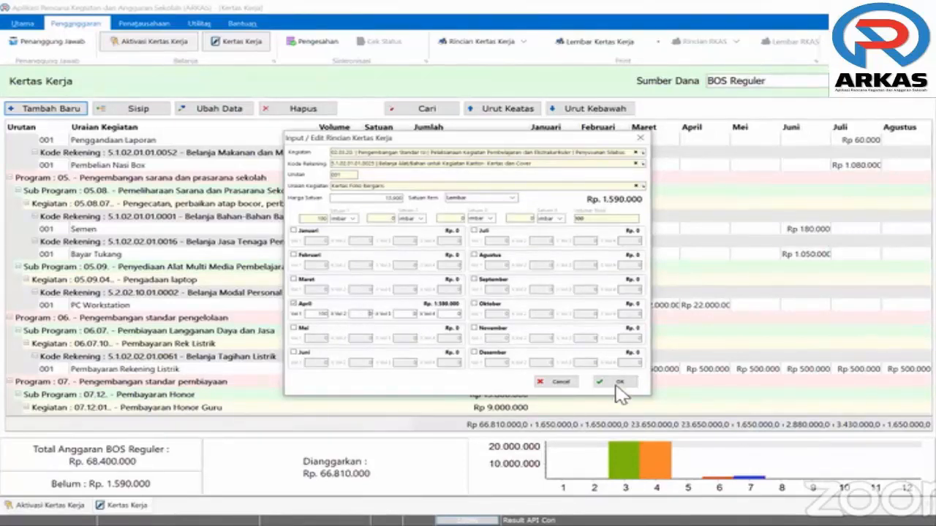
left_click(616, 384)
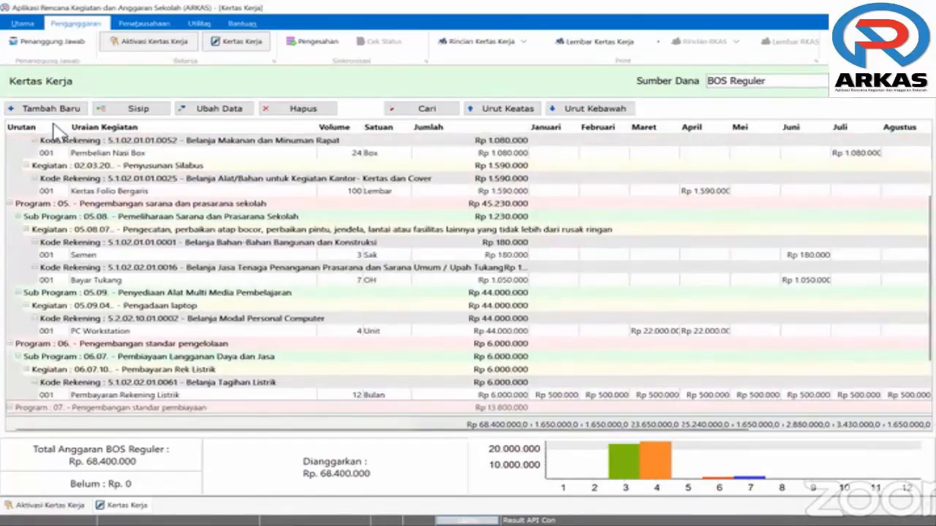
Open Pengesahan for BOS Reguler, synchronise it, then cancel without sending
left_click(320, 57)
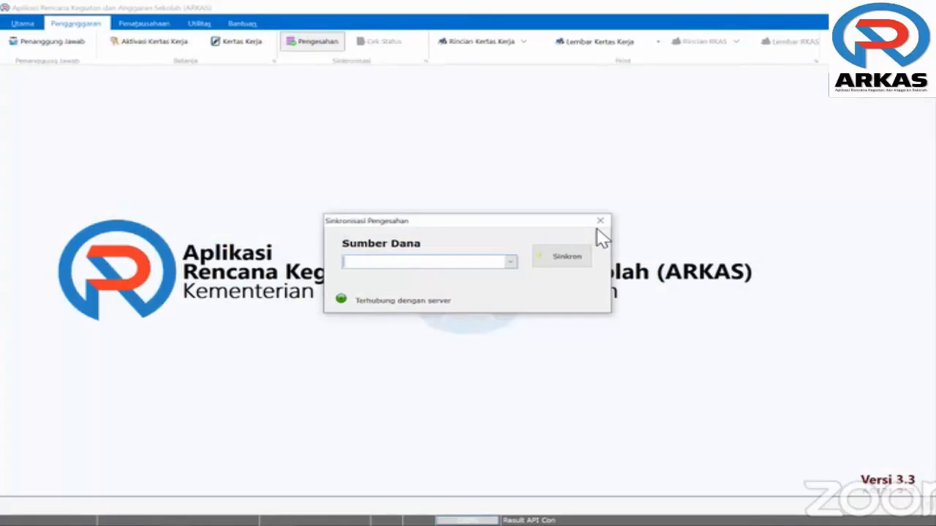
left_click(486, 268)
left_click(490, 276)
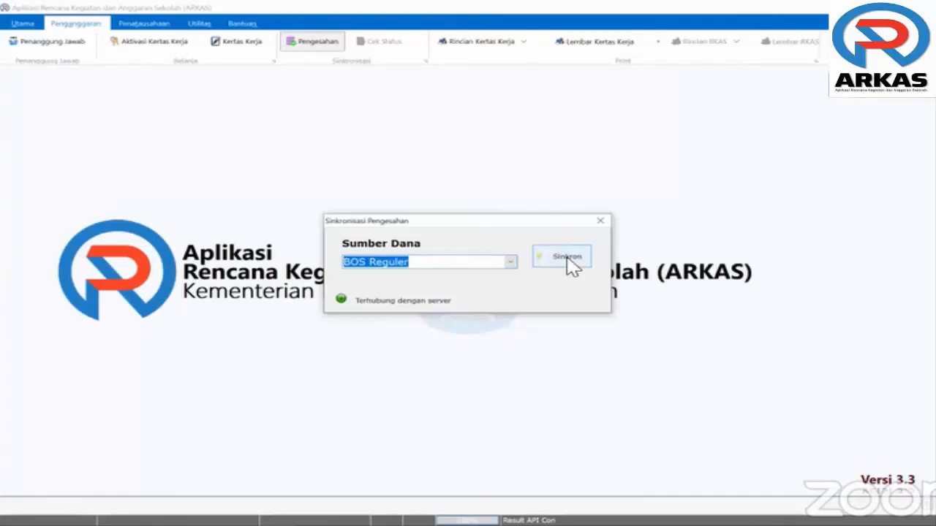
left_click(567, 258)
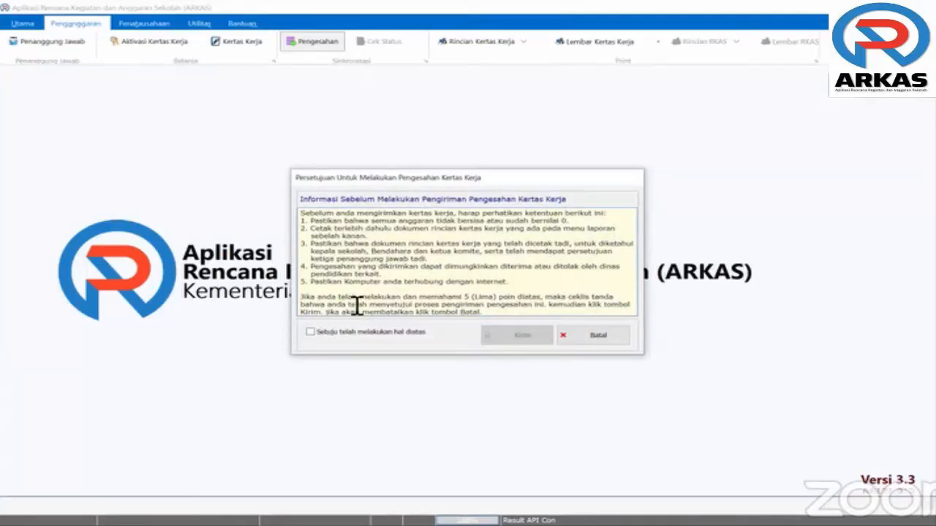
scroll(392, 296, "down", 1)
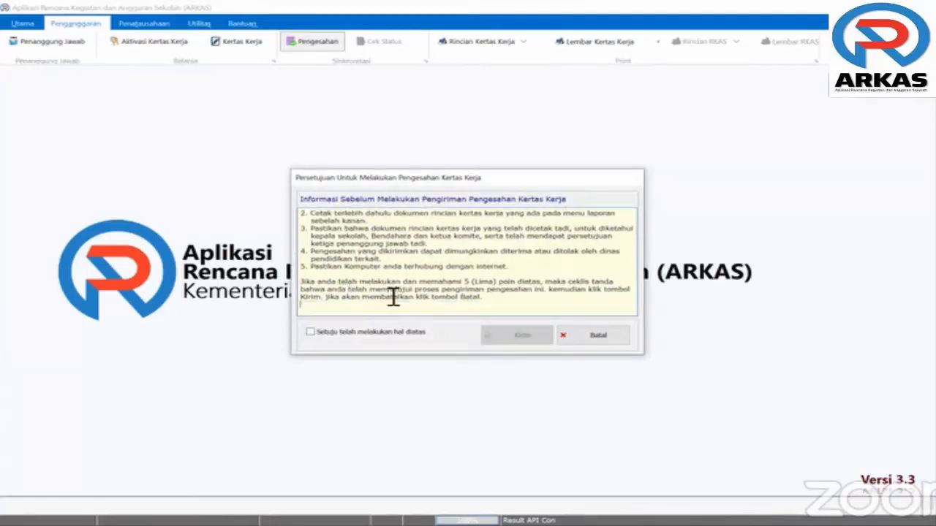
scroll(393, 297, "up", 1)
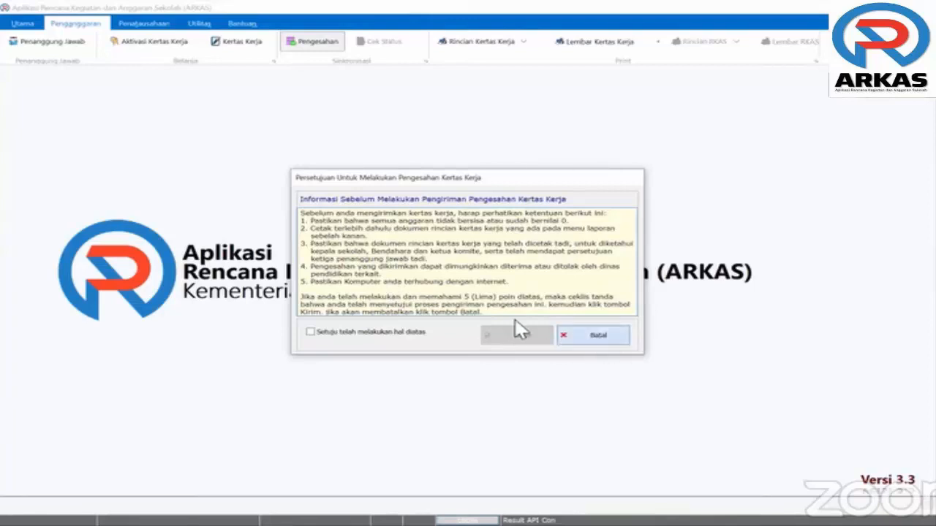
left_click(601, 221)
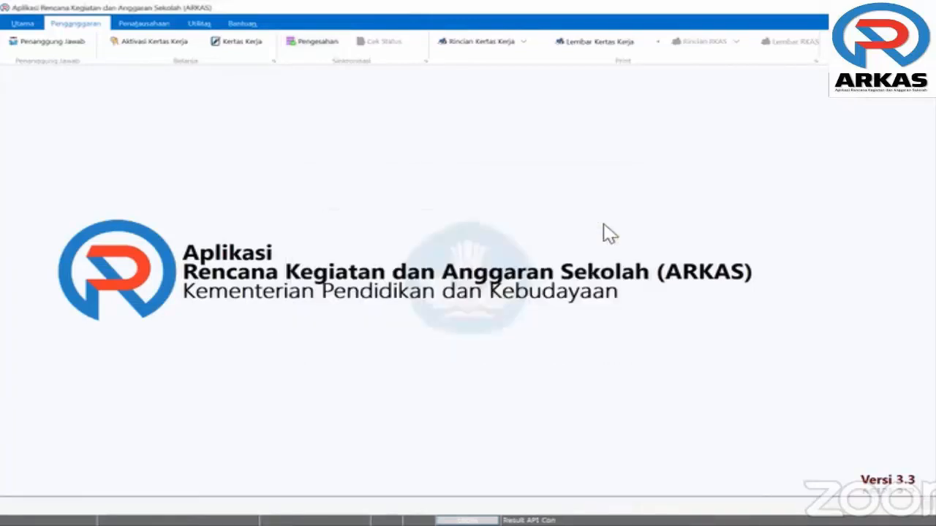
left_click(507, 44)
left_click(550, 307)
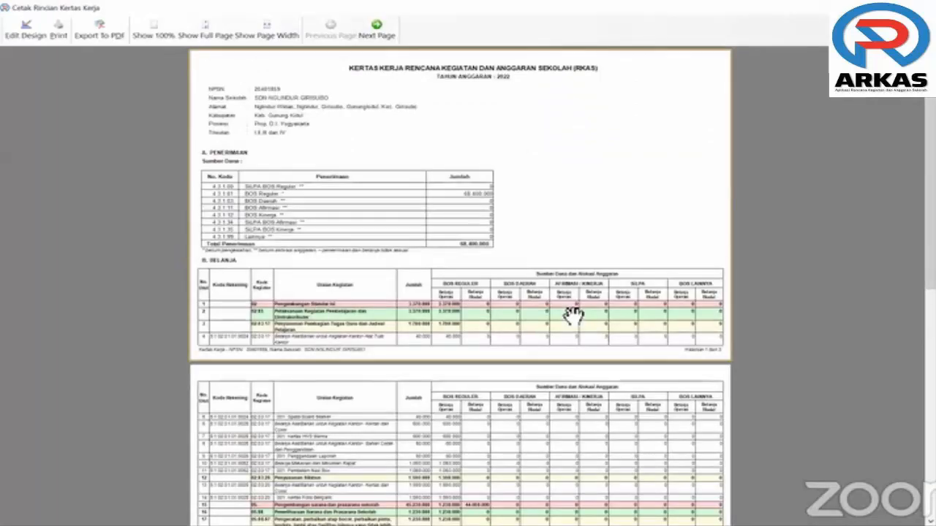
left_click(219, 33)
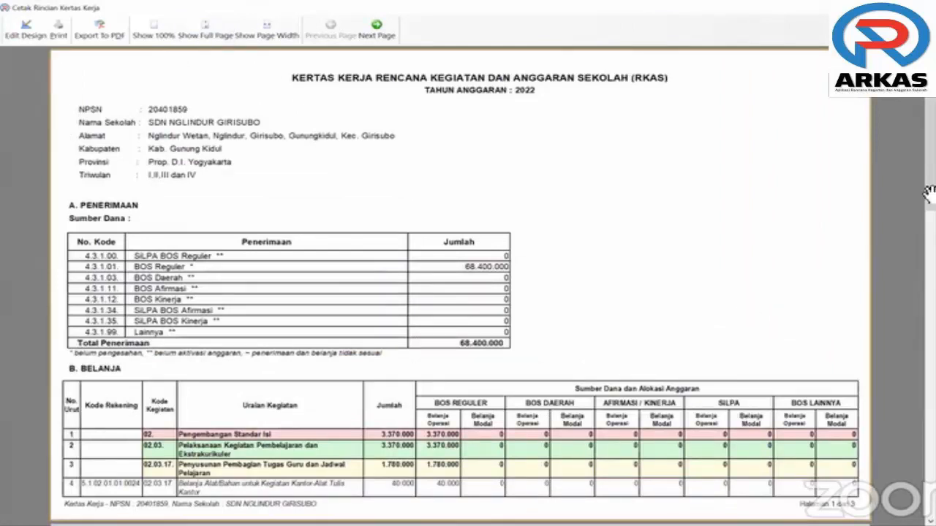
scroll(933, 329, "down", 1)
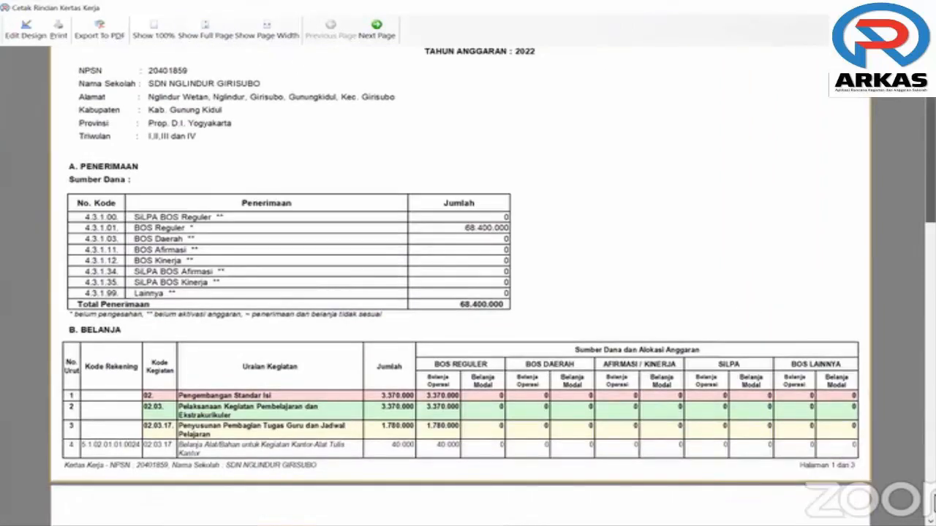
scroll(111, 437, "down", 10)
scroll(108, 437, "down", 8)
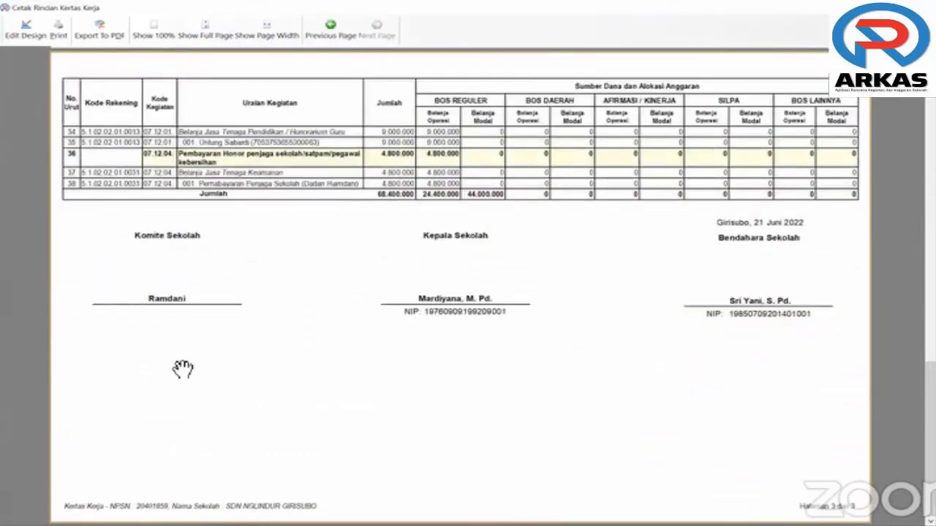
left_click(923, 8)
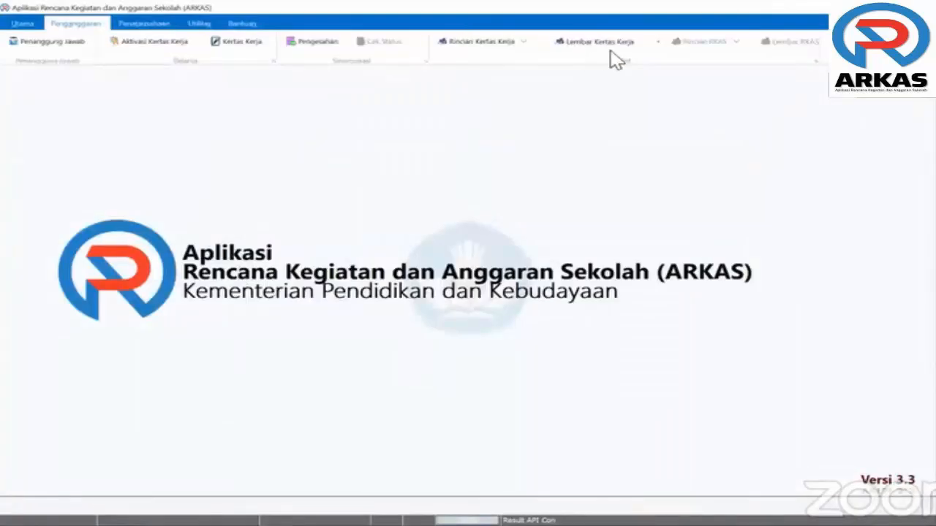
left_click(657, 41)
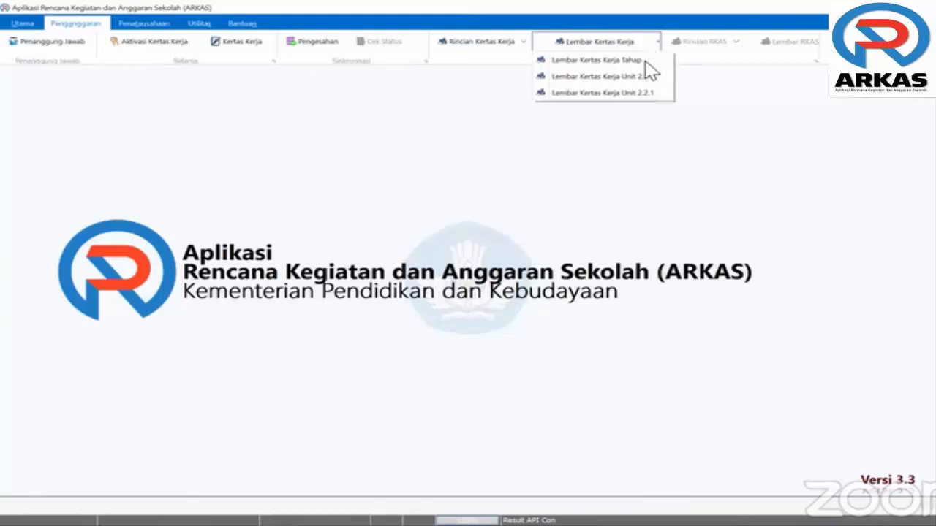
left_click(617, 63)
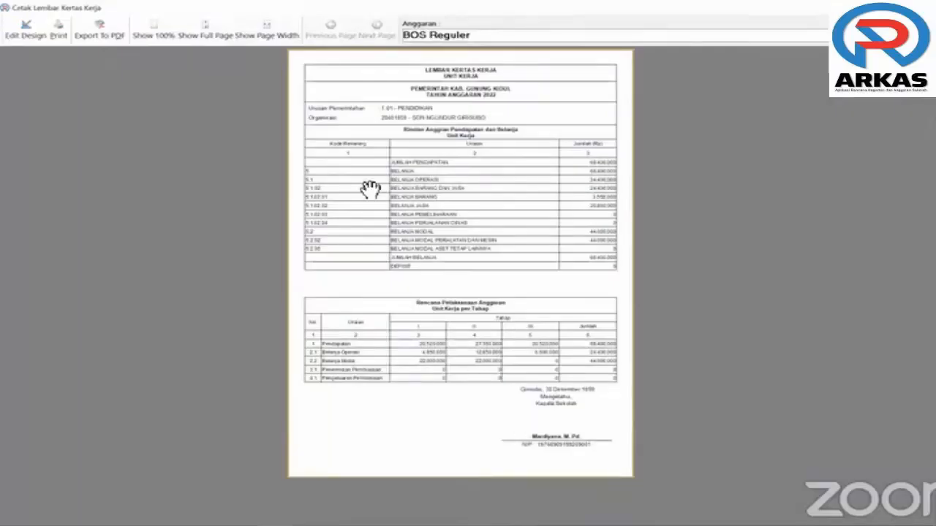
left_click(216, 33)
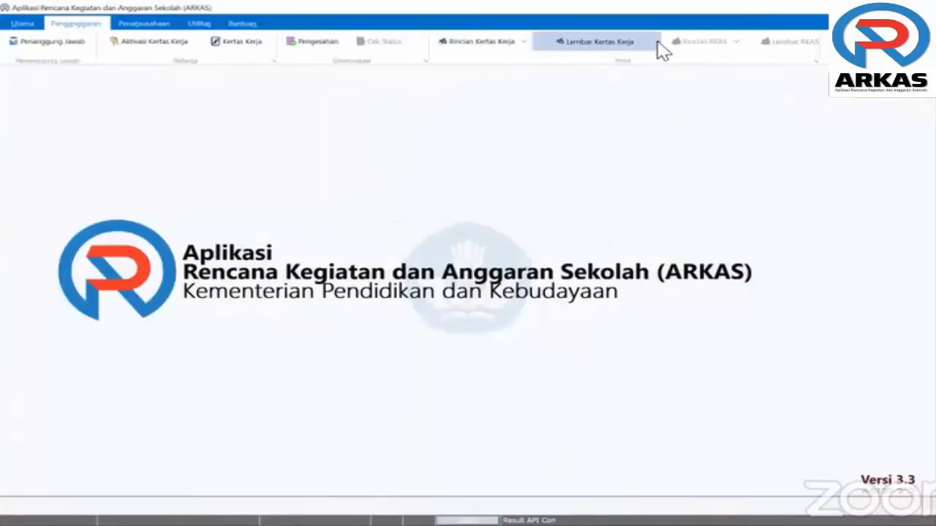
left_click(658, 42)
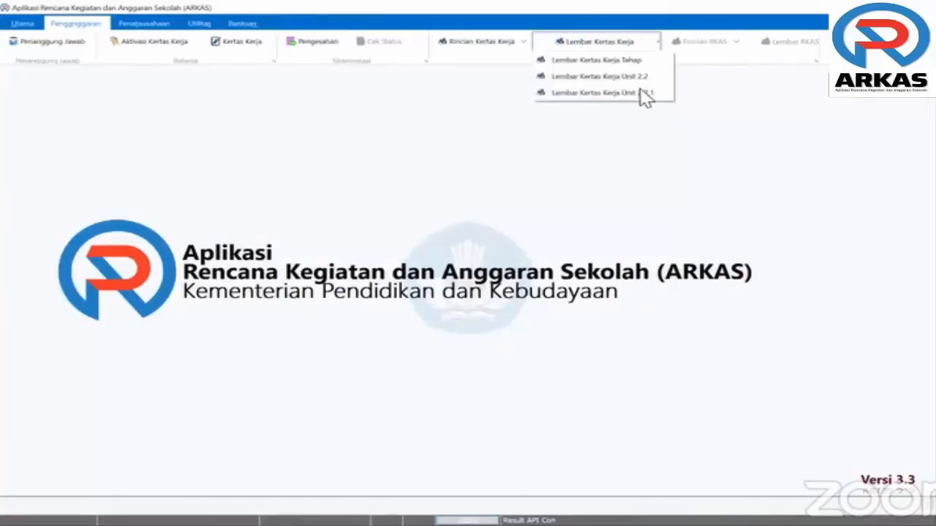
left_click(644, 94)
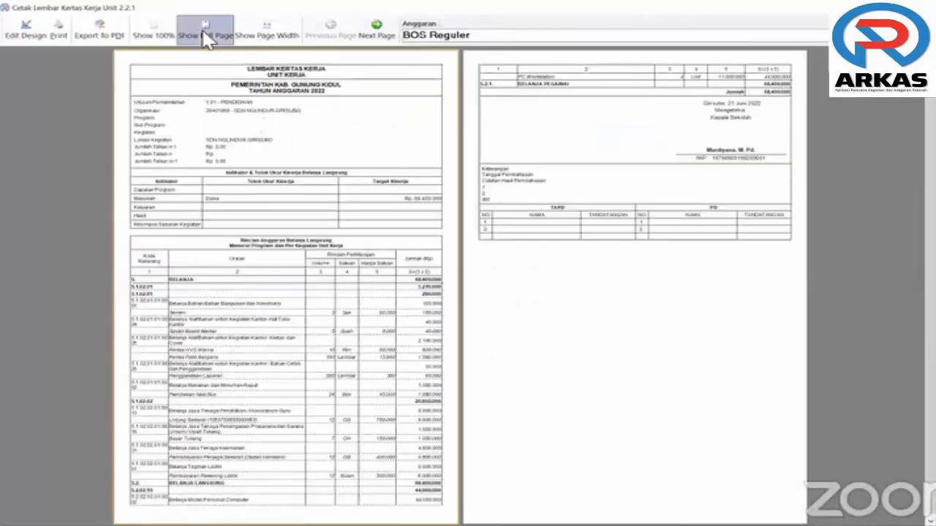
left_click(206, 35)
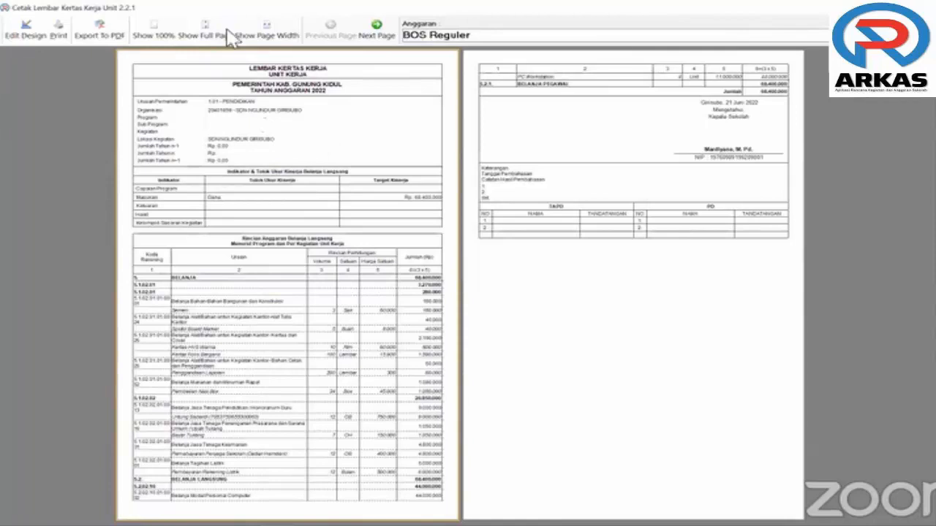
left_click(278, 43)
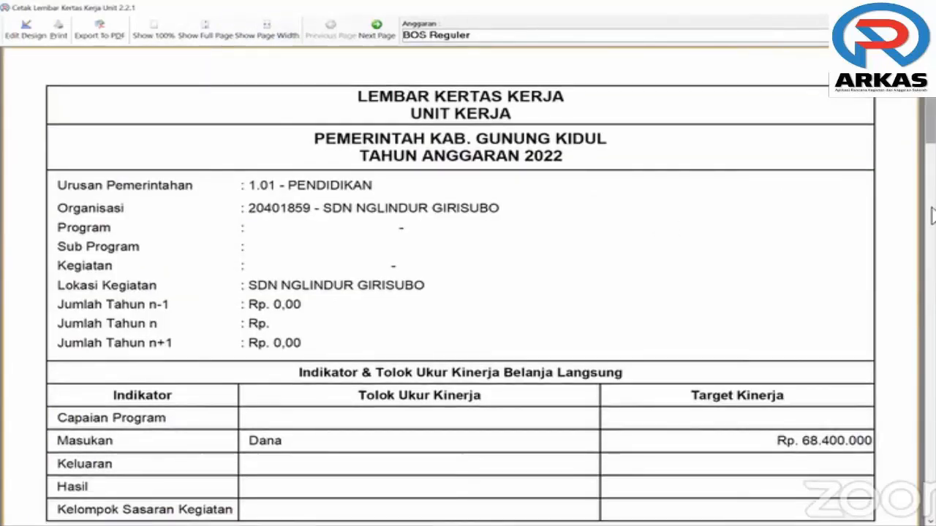
left_click(933, 216)
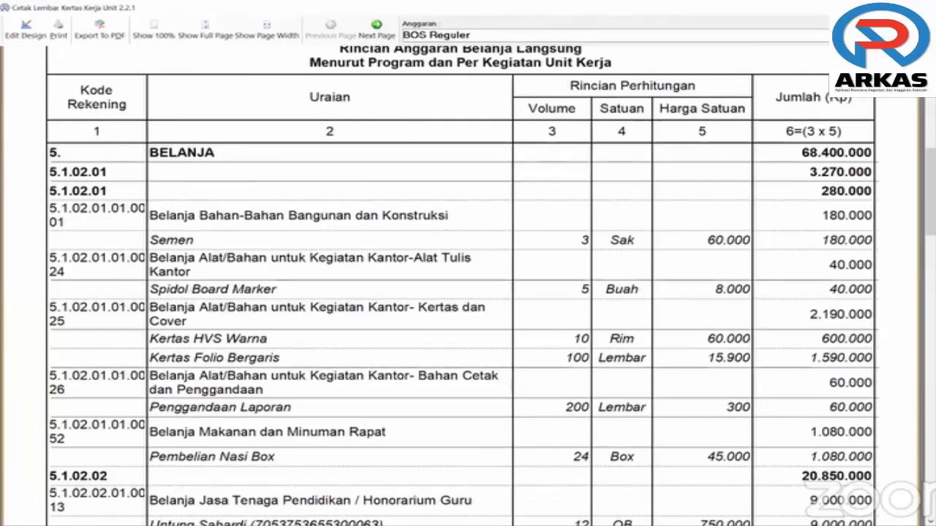
left_click(923, 7)
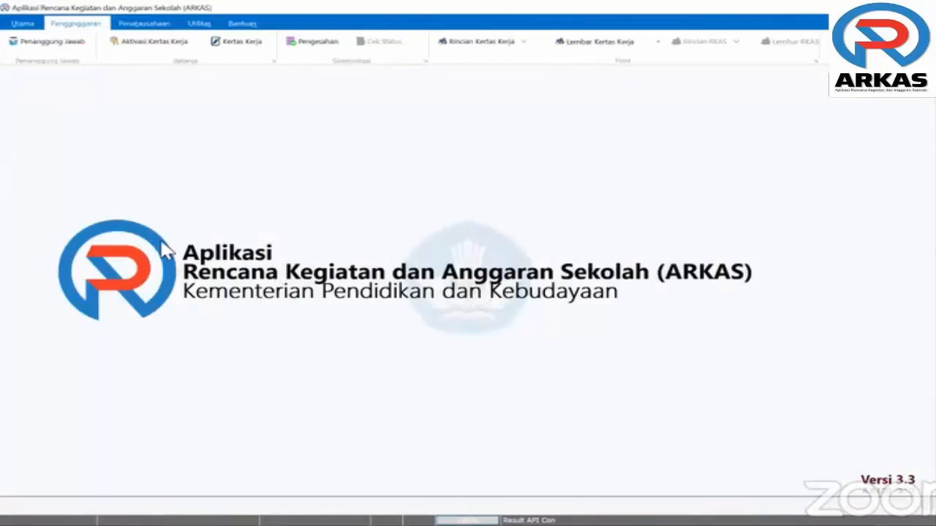
Synchronise BOS Reguler, agree to the conditions, and send the Kertas Kerja for Pengesahan
left_click(310, 44)
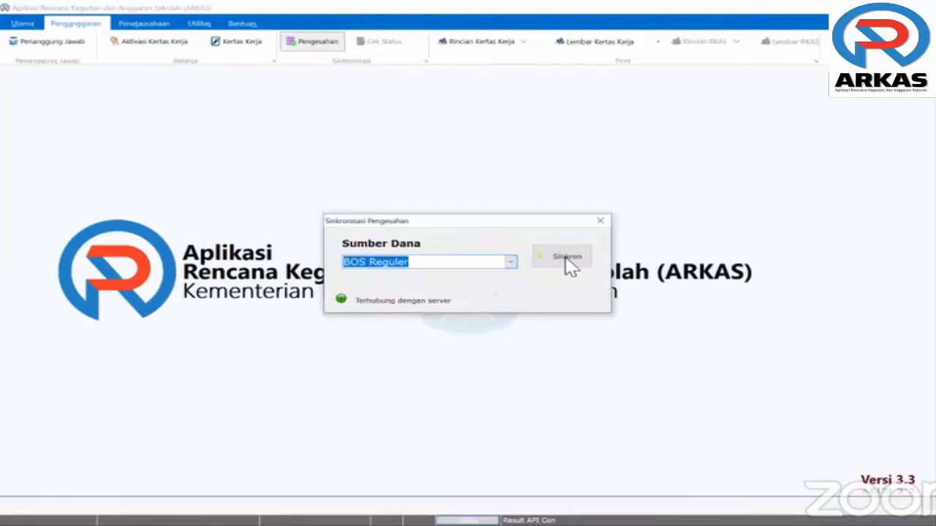
left_click(566, 258)
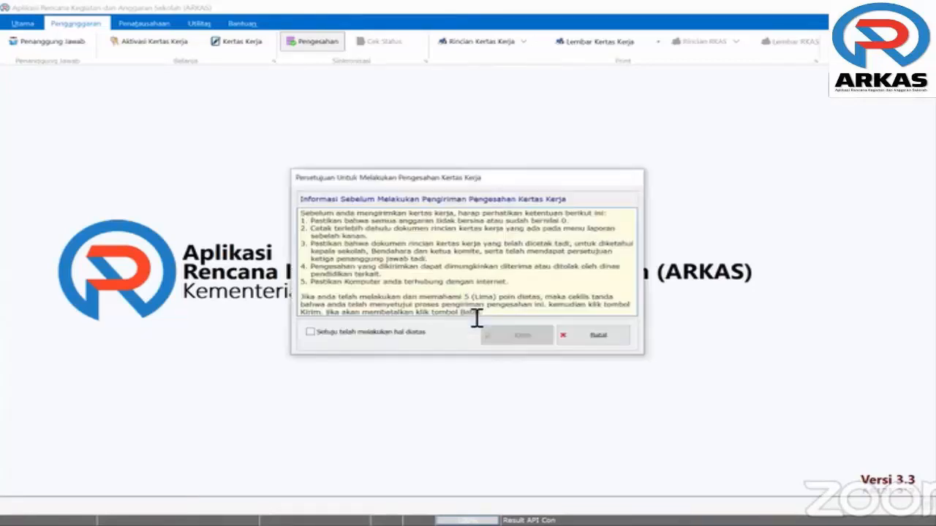
left_click(312, 333)
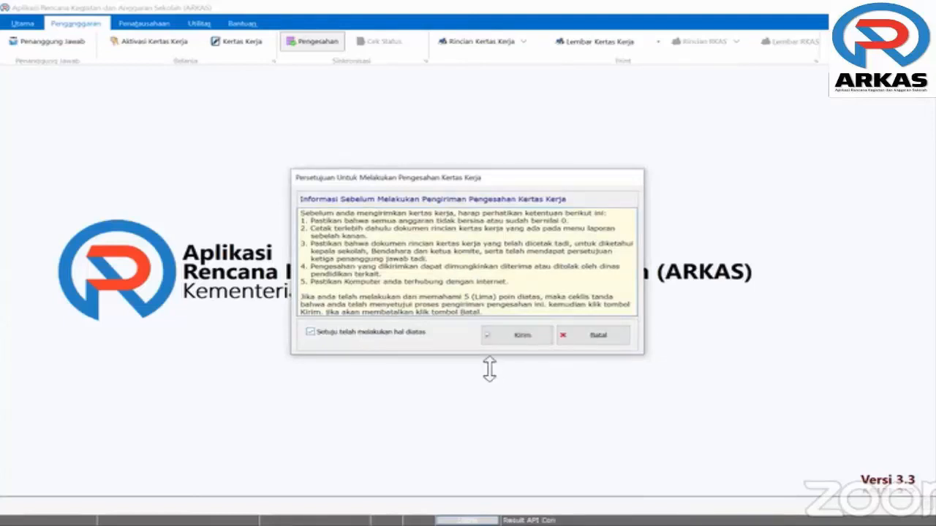
left_click(523, 337)
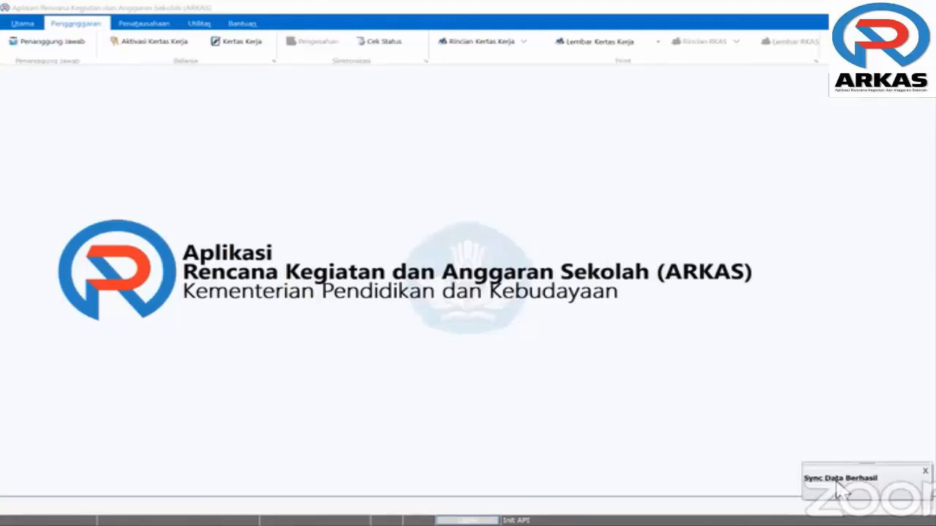
left_click(925, 472)
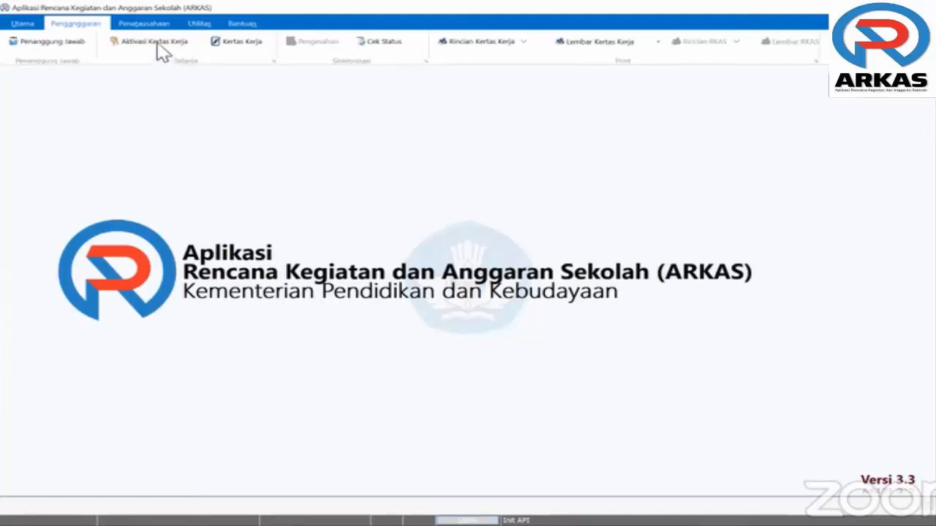
Open the school dashboard and widen the Status column to read Dalam proses
left_click(235, 46)
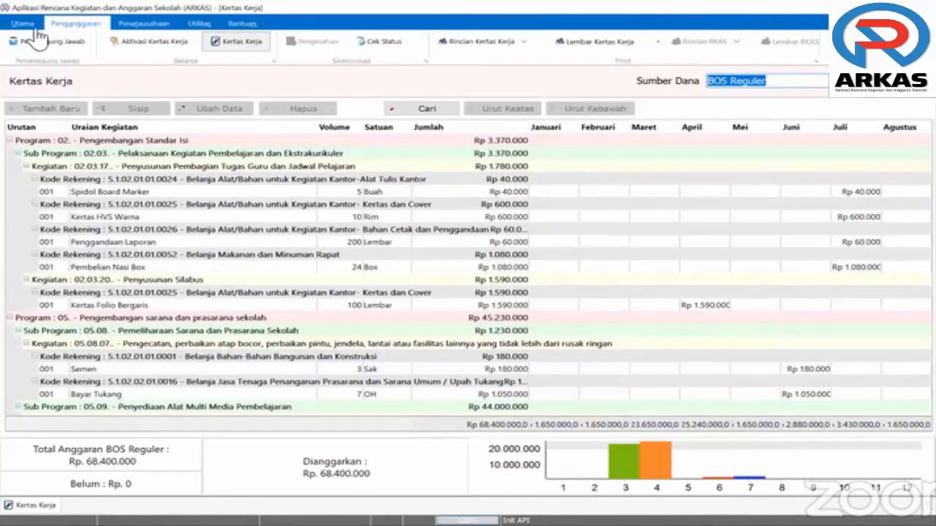
scroll(150, 49, "up", 1)
left_click(146, 44)
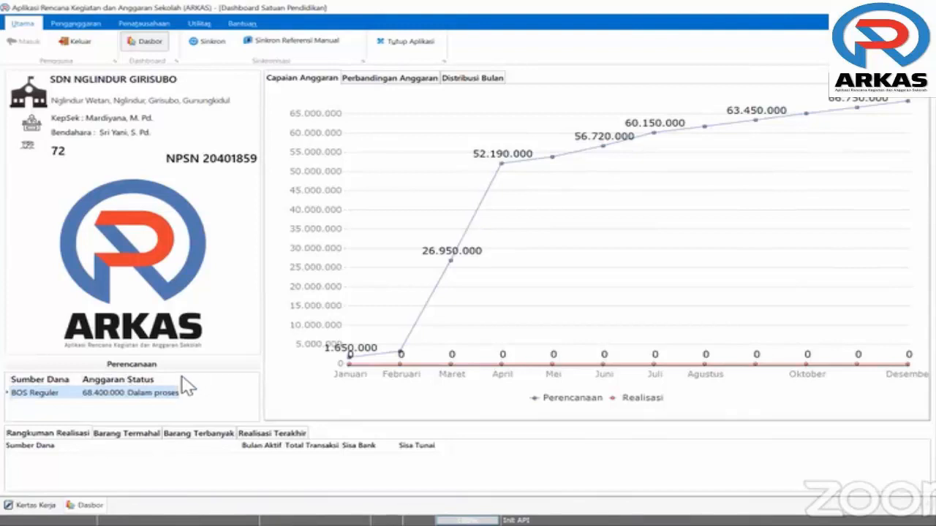
left_click_drag(183, 386, 234, 387)
Reload MARKAS in Chrome and log in with the captcha answer
left_click(190, 522)
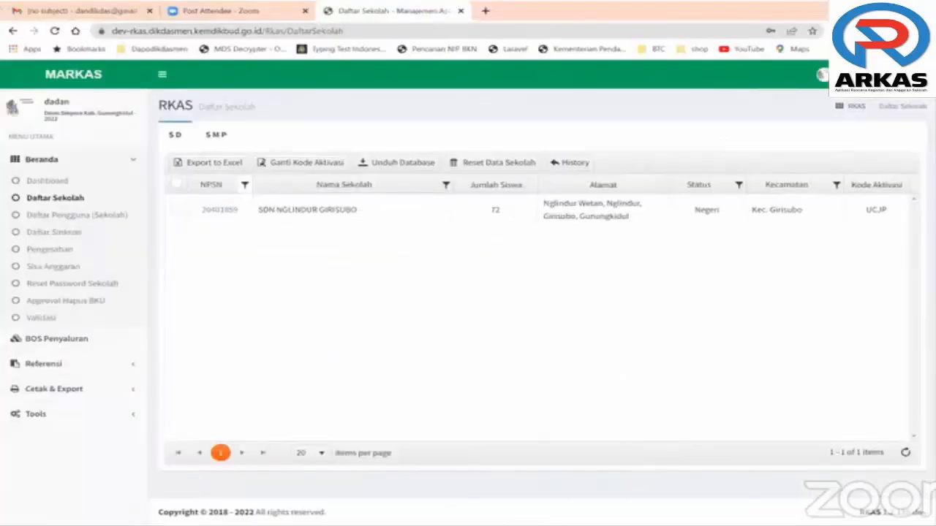
left_click(55, 32)
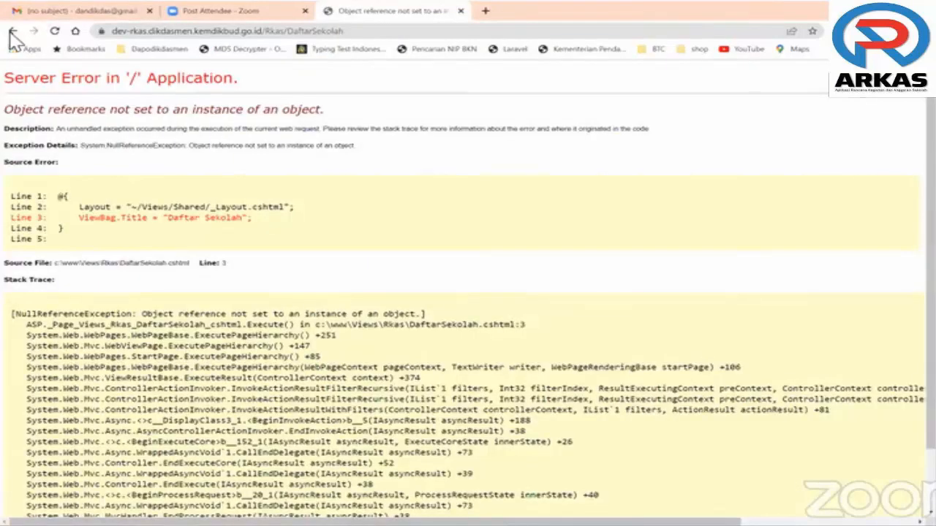
left_click(12, 31)
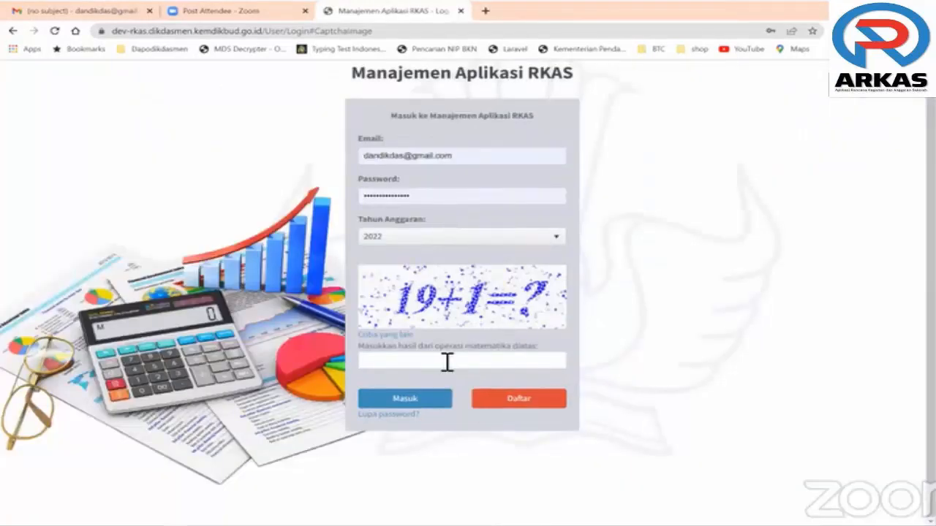
left_click(447, 362)
type("20")
left_click(432, 402)
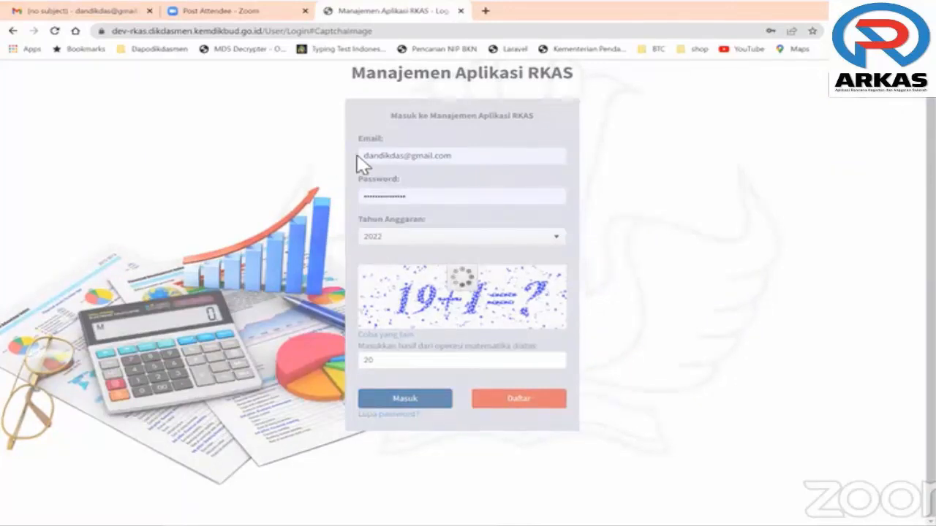
Choose Dinas Dikpora Kab. Gunungkidul as the Instansi via the search 'gunung'
left_click(397, 142)
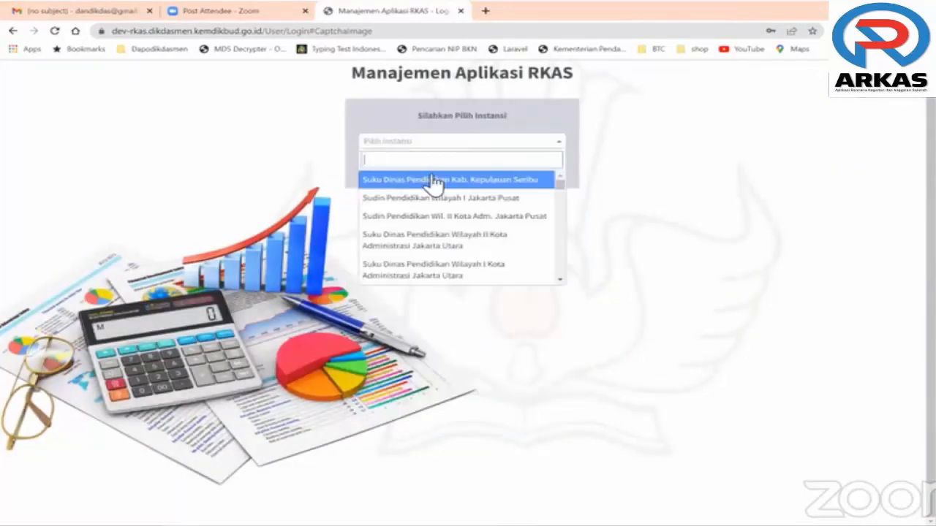
type("gunung")
left_click(407, 179)
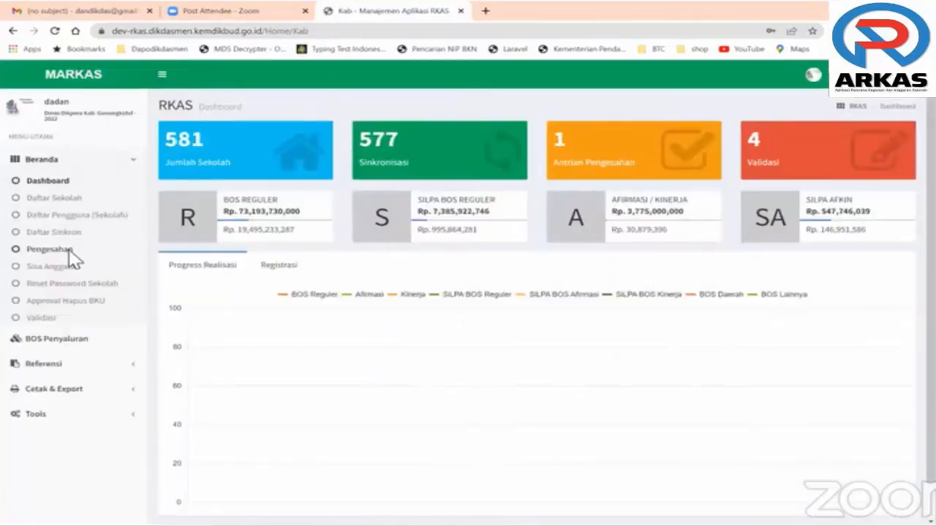
Reject the school's Rp 68.400.000 budget with reason '1. pengerjaan masih belum optimal'
left_click(71, 251)
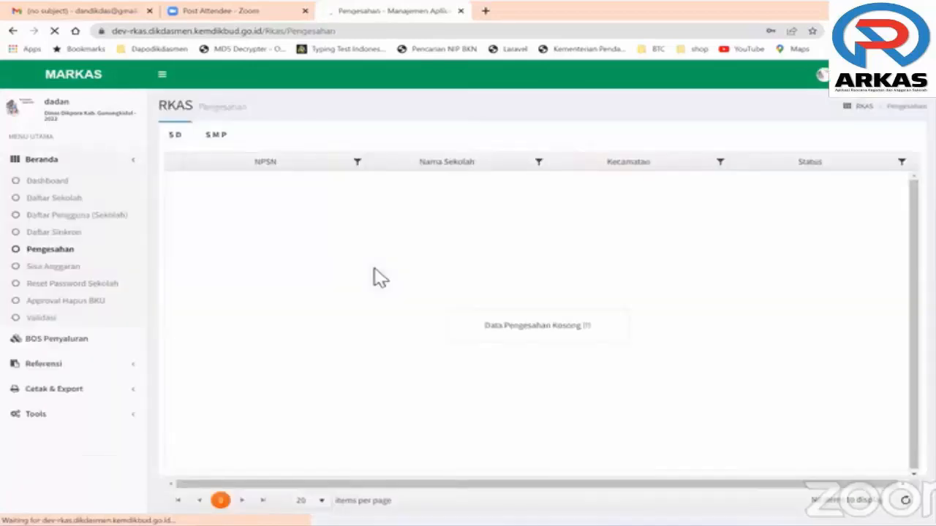
left_click(862, 225)
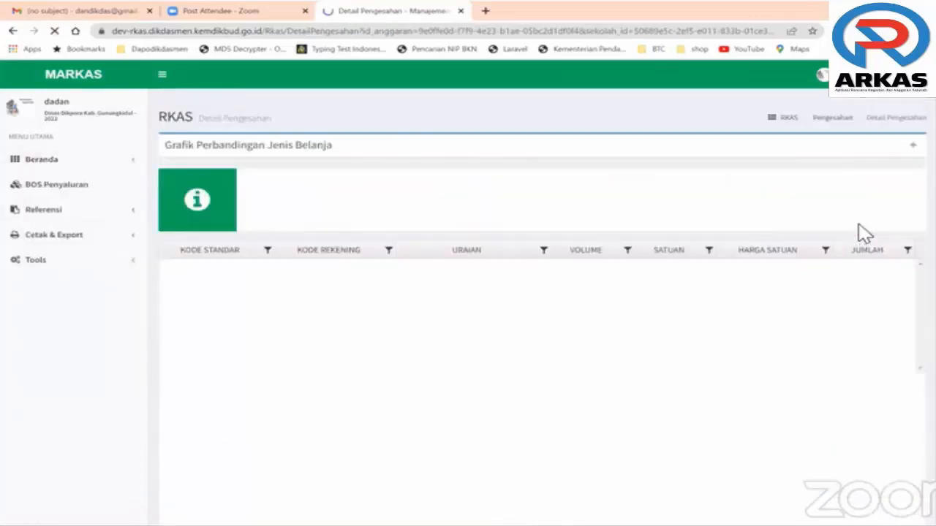
left_click_drag(929, 217, 847, 468)
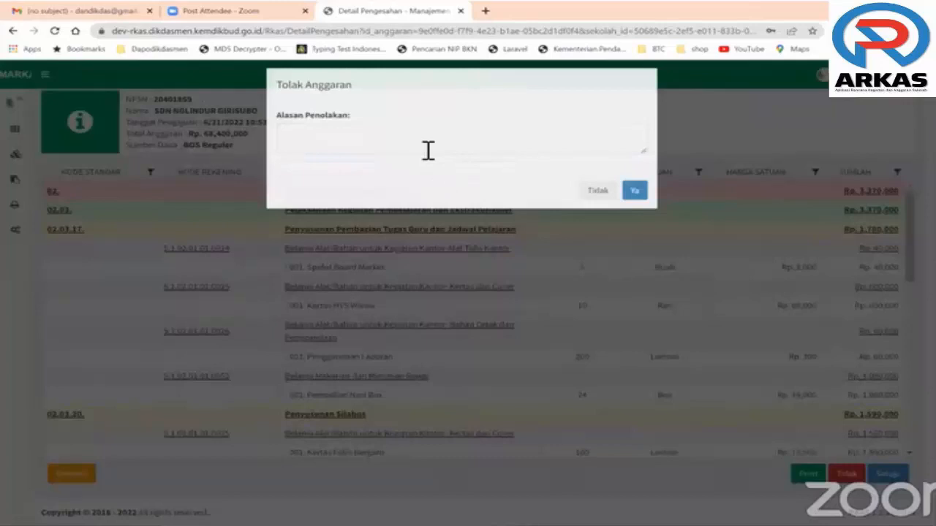
type("1.")
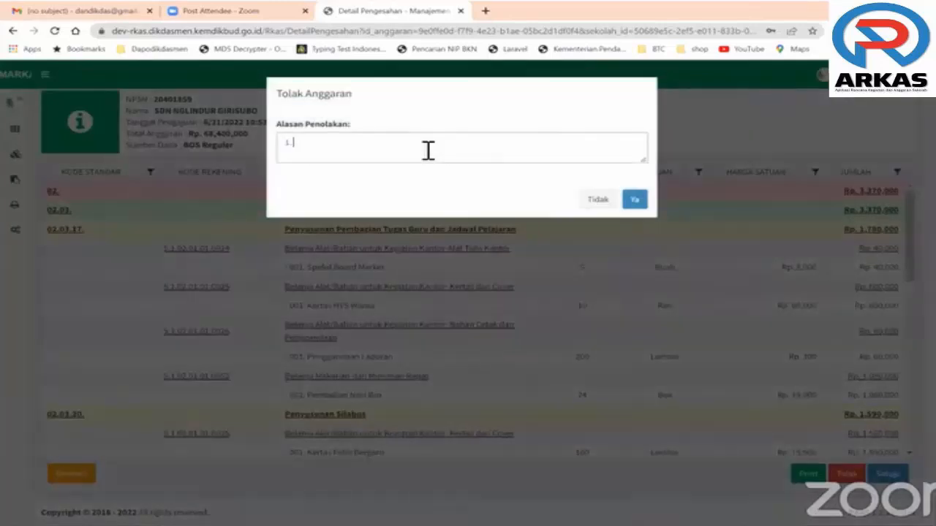
type(" pengerjaan masih belum")
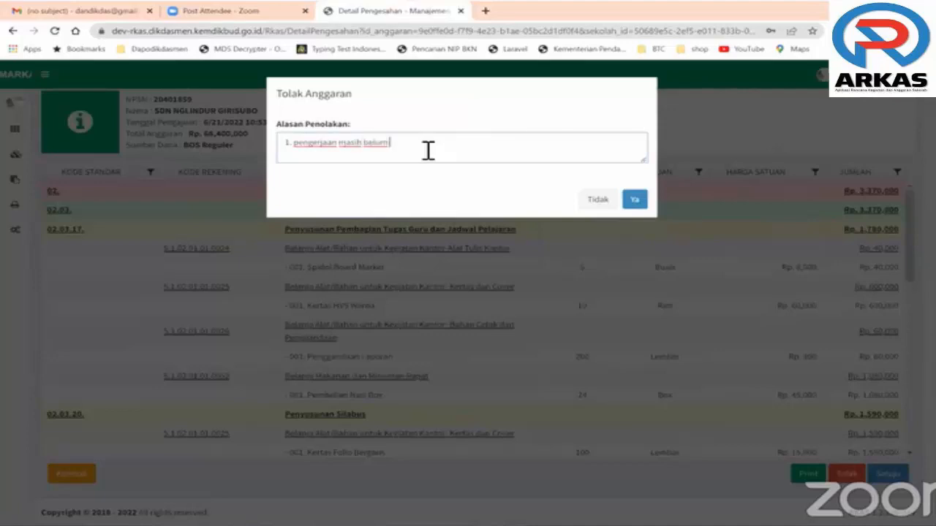
type(" optimal")
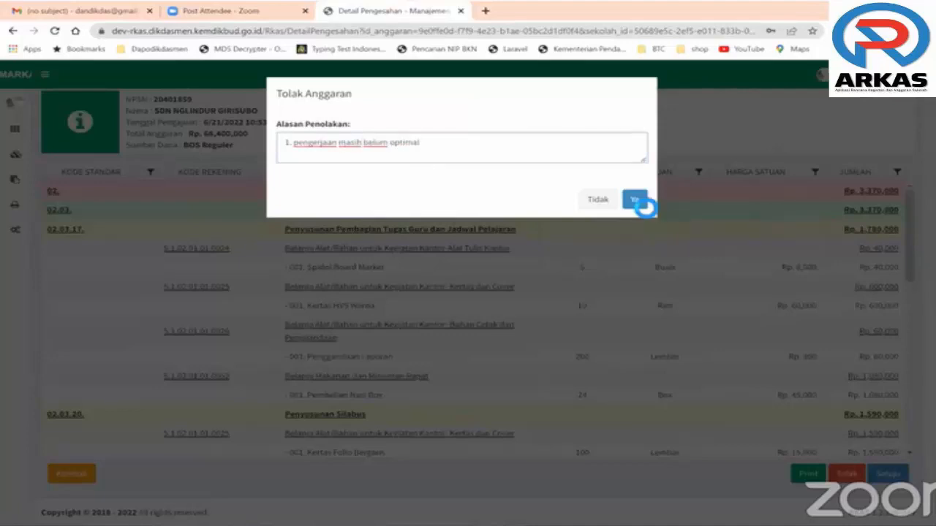
left_click(635, 198)
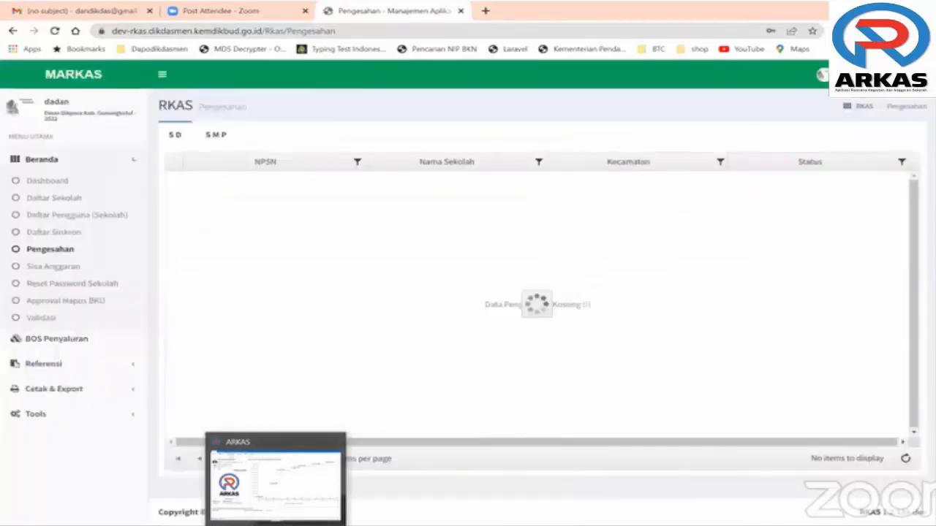
Check the status under Penganggaran and open the BOS Reguler Kertas Kerja flagged 'Ditolak'
left_click(246, 502)
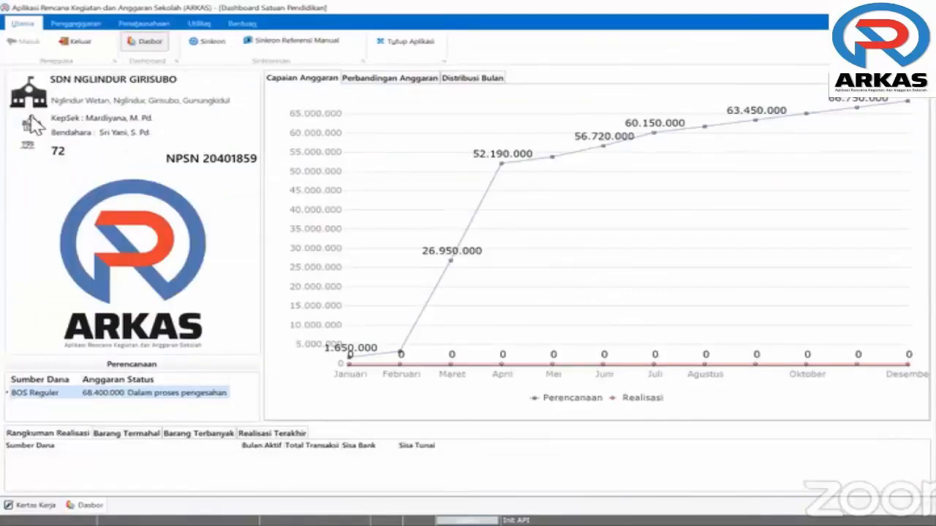
left_click(76, 24)
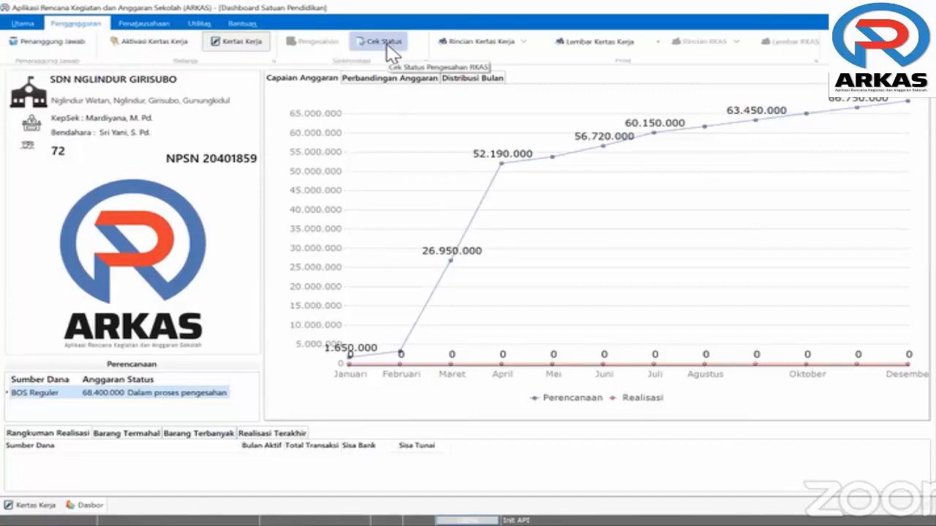
left_click(143, 24)
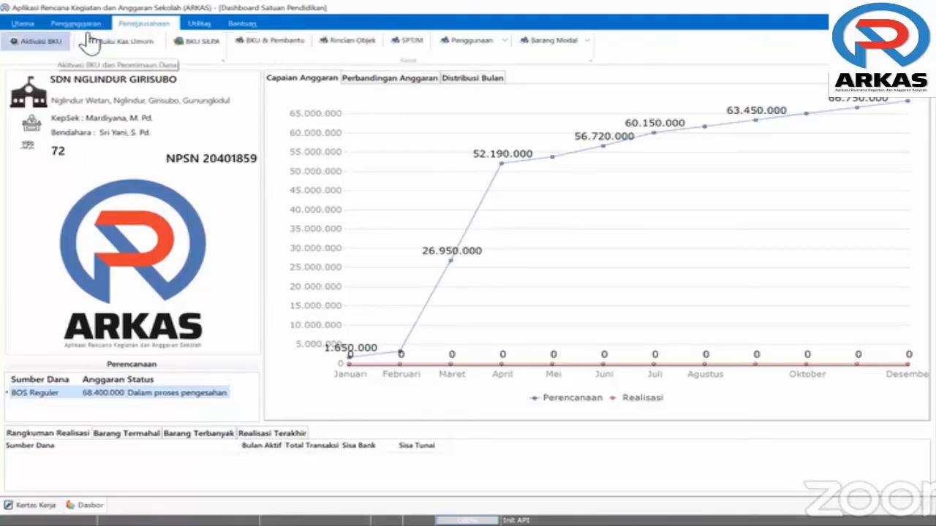
left_click(76, 24)
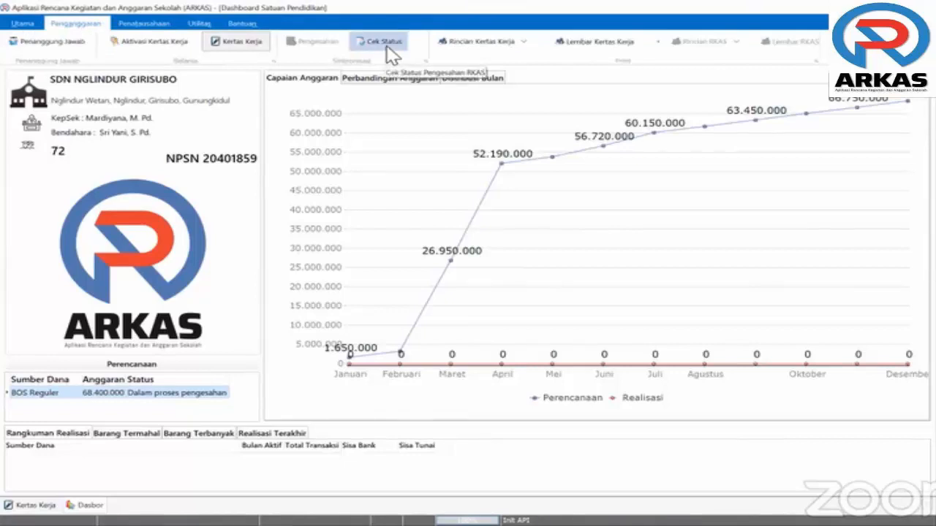
left_click(390, 54)
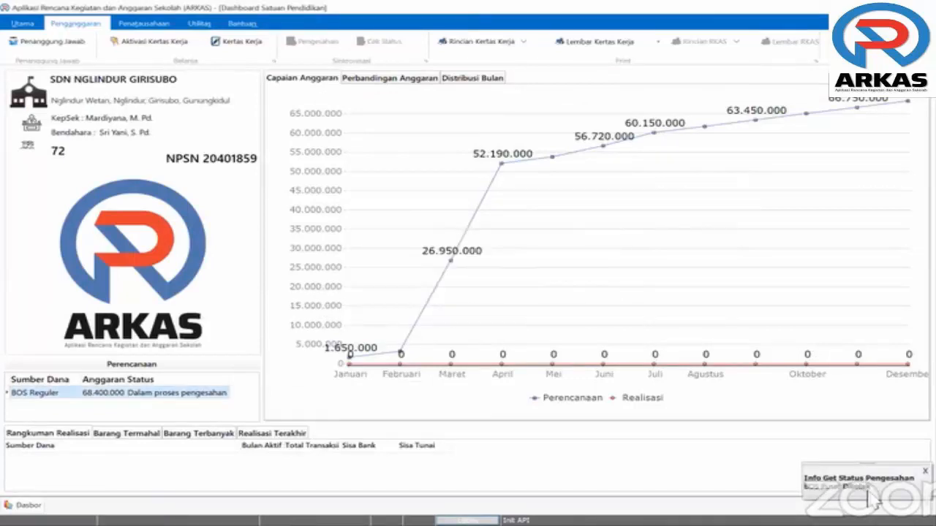
left_click(234, 46)
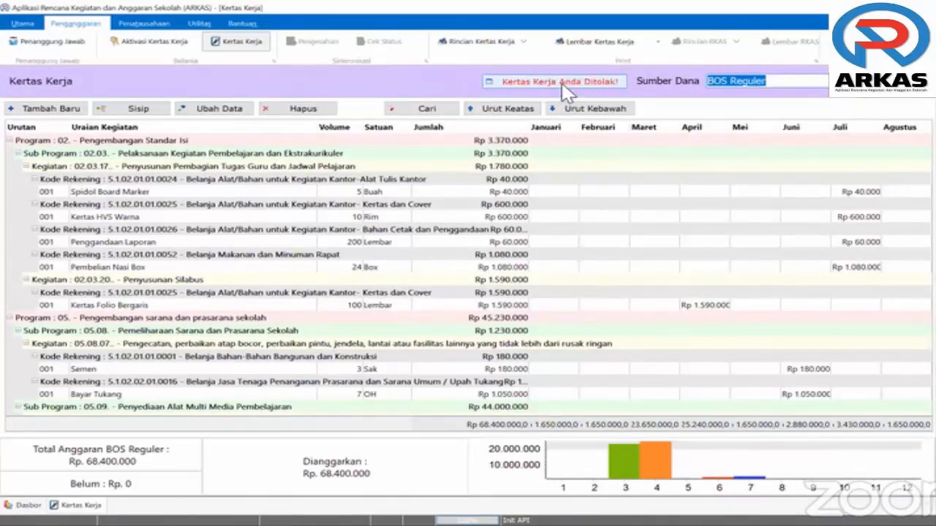
View the rejection reason and export the correction notes to the Desktop as 'revisi rkas1'
left_click(547, 86)
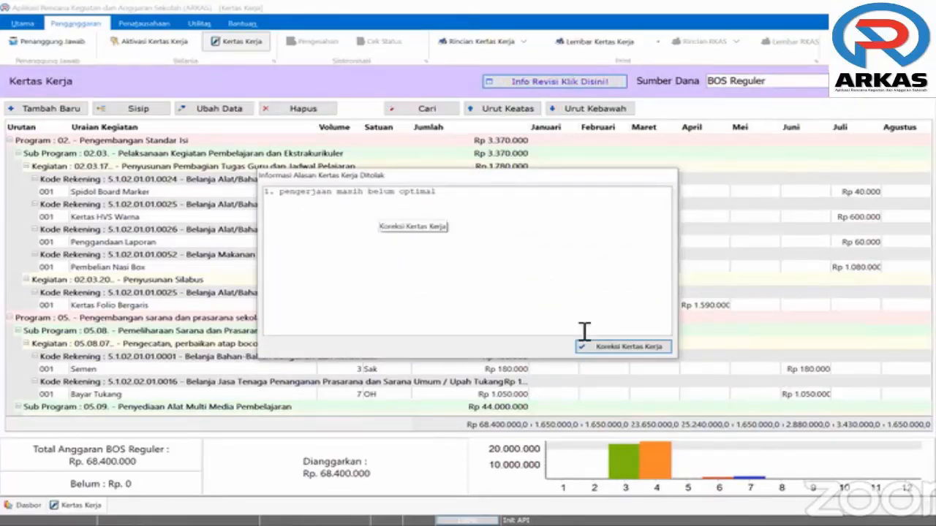
left_click(625, 354)
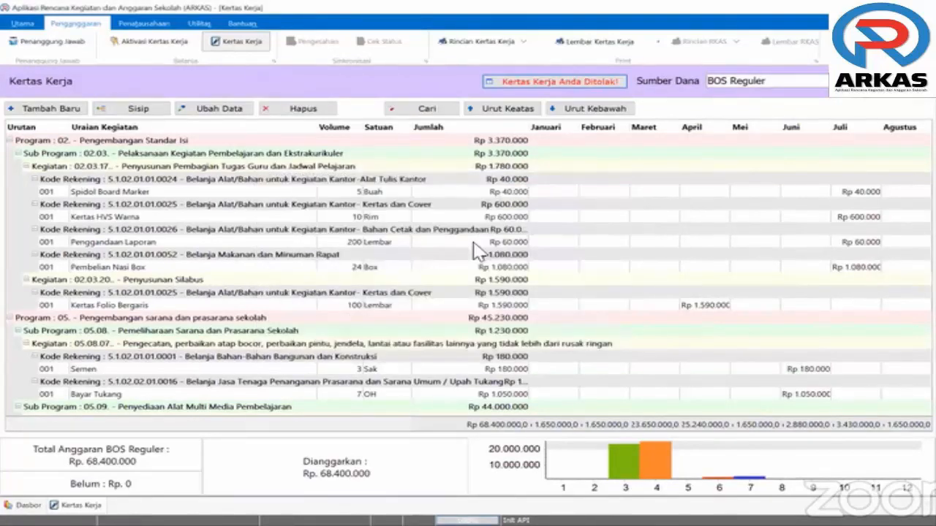
left_click(482, 252)
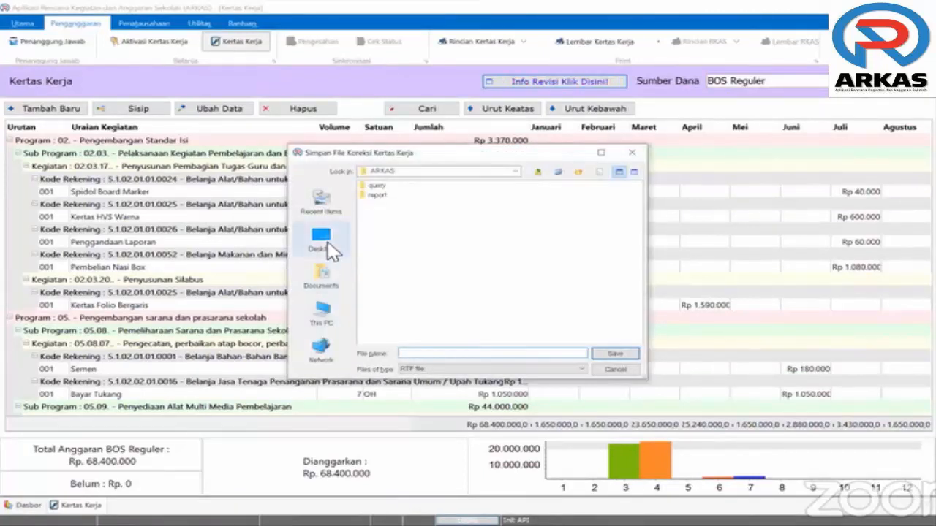
left_click(327, 243)
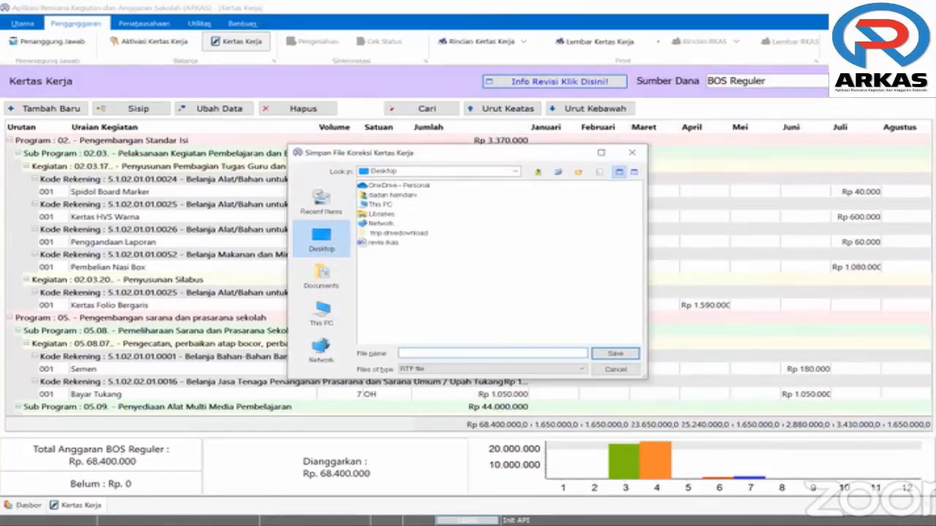
type("revisi rkas1")
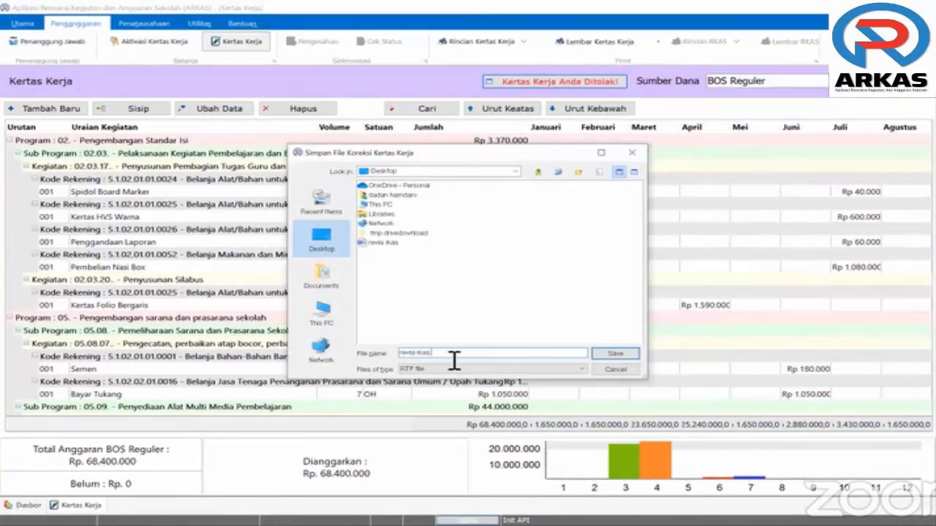
left_click(611, 356)
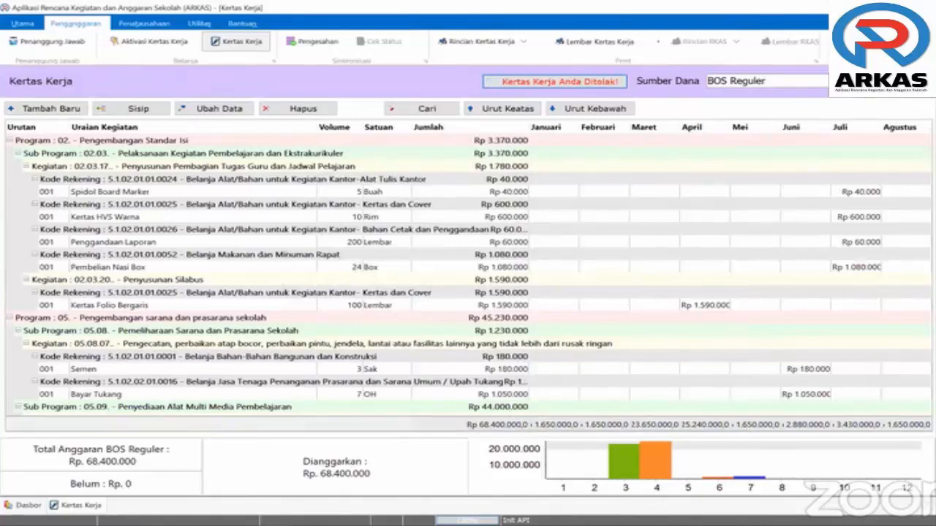
key("alt+Tab")
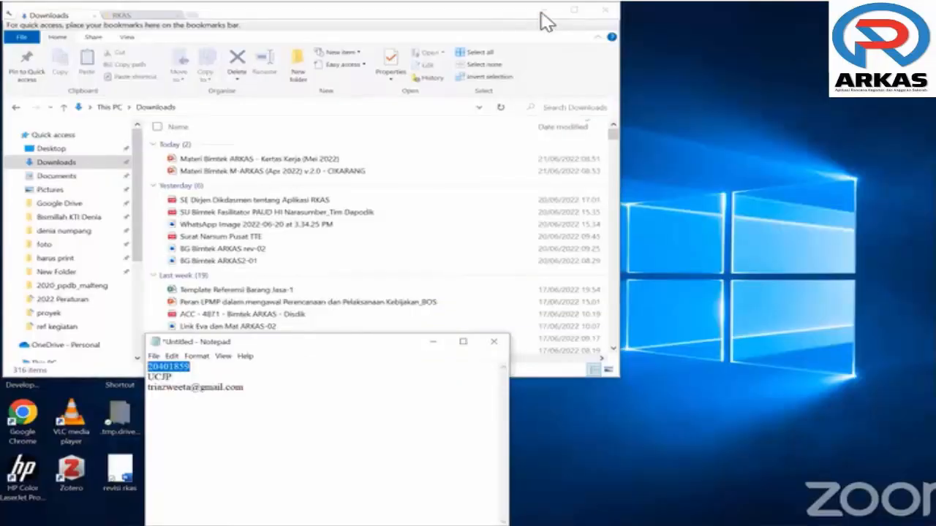
Open revisi rkas1 in Word, read the reason '1. pengerjaan masih belum optimal', then return to ARKAS
left_click(541, 12)
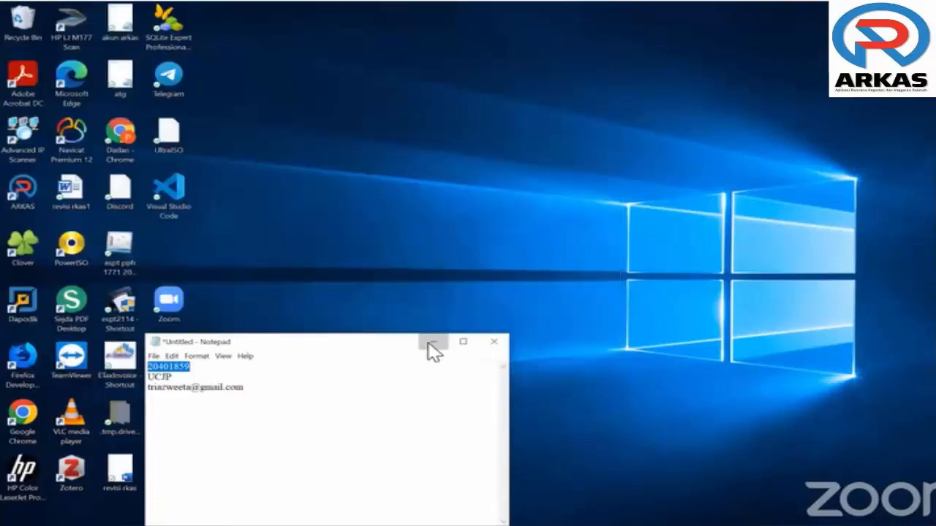
left_click(429, 343)
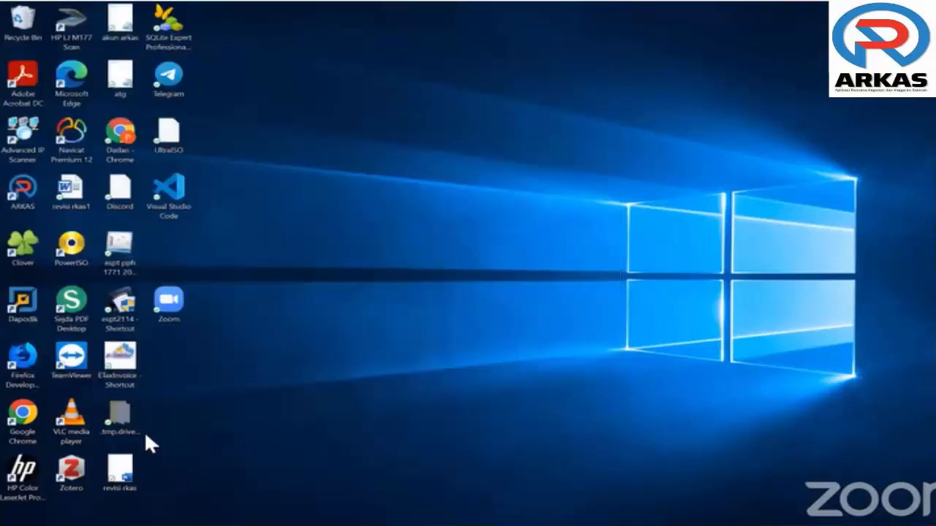
double_click(70, 191)
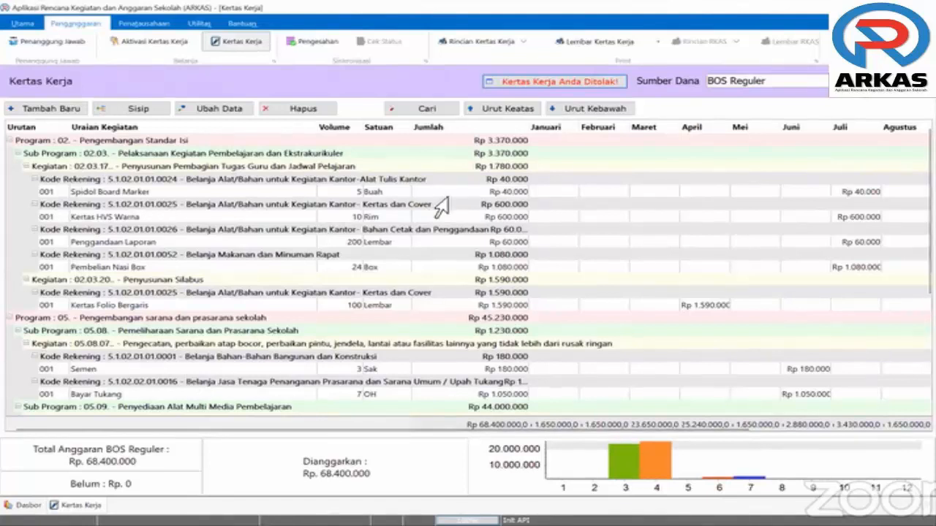
key("alt+Tab")
left_click(213, 105)
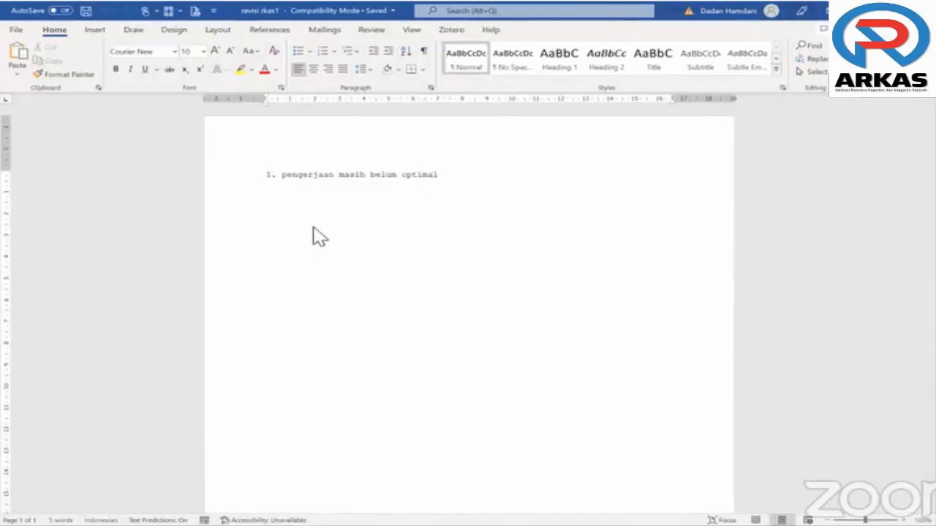
key("alt+Tab")
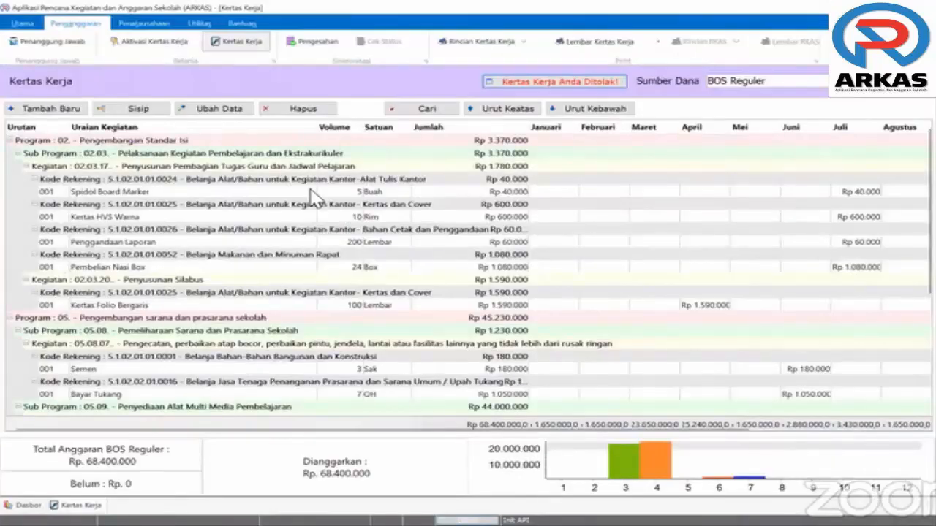
Edit the Spidol Board Marker item and confirm the change
left_click(310, 192)
left_click(235, 112)
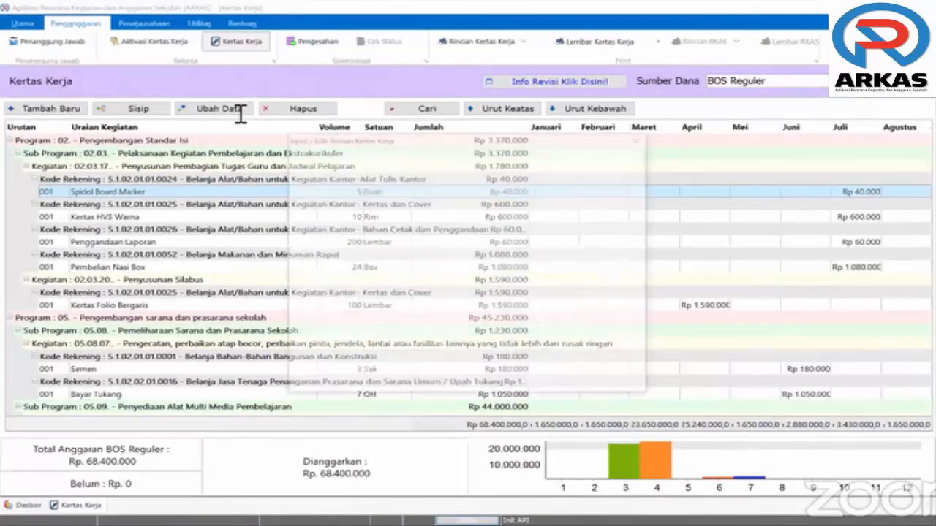
left_click(619, 382)
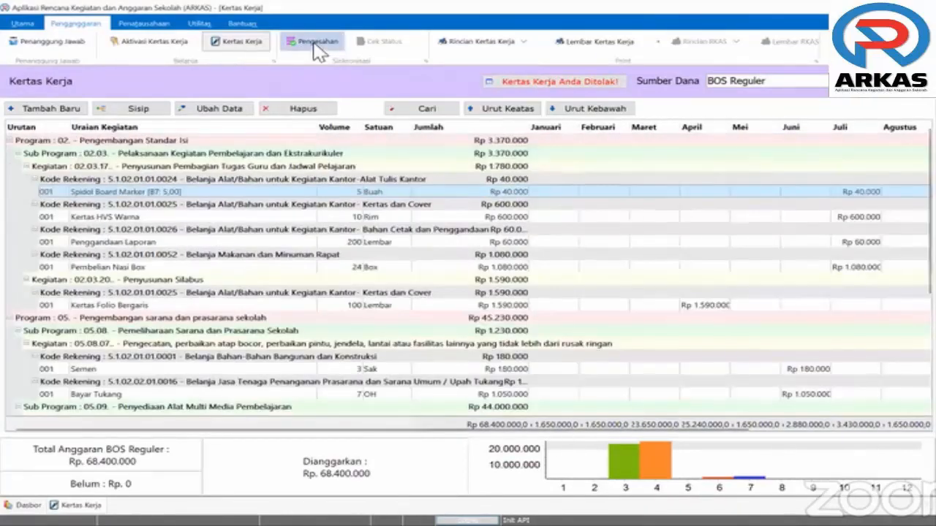
Submit the BOS Reguler worksheet for Pengesahan after accepting the submission agreement
left_click(316, 45)
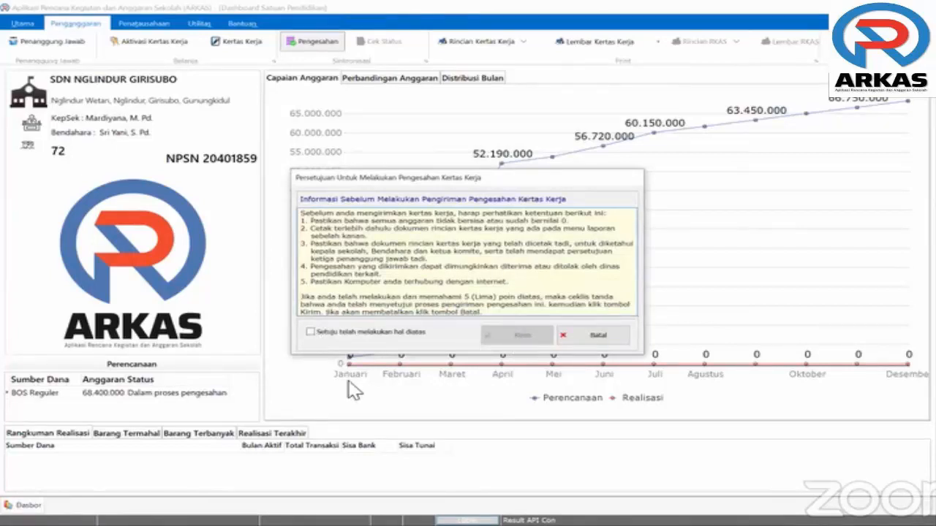
left_click(311, 332)
left_click(518, 337)
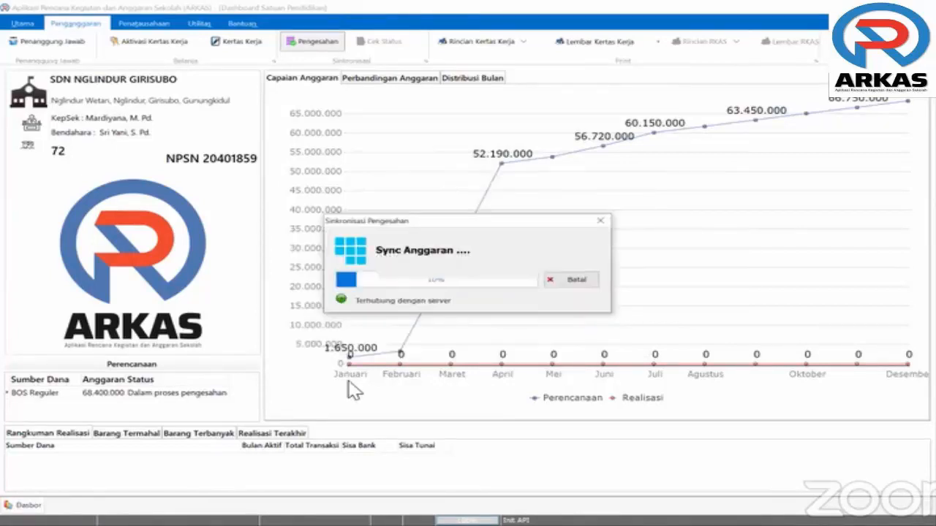